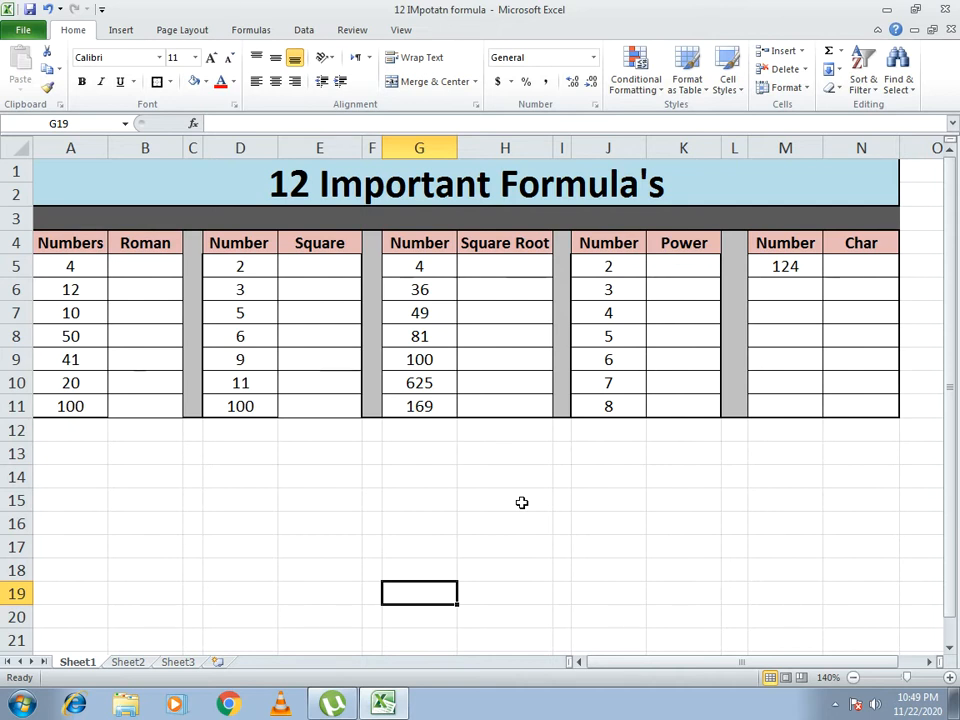
- Look over the tables on Sheet2 and Sheet3 and return to Sheet1
{"action": "left_click", "coordinate": [124, 664]}
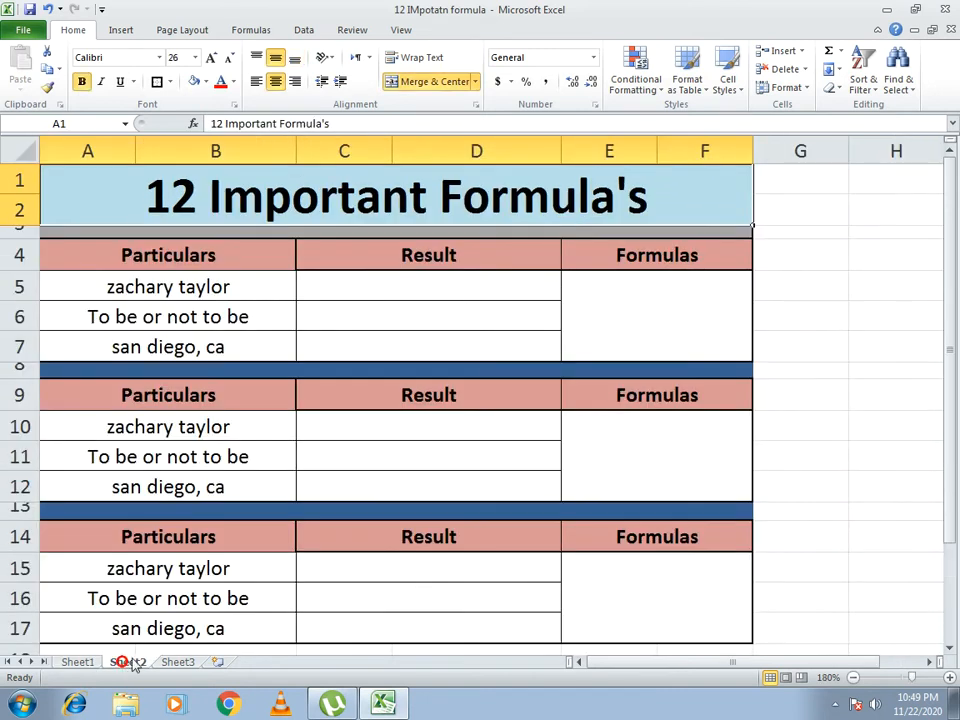
{"action": "left_click", "coordinate": [178, 663]}
{"action": "left_click", "coordinate": [128, 663]}
{"action": "left_click", "coordinate": [95, 664]}
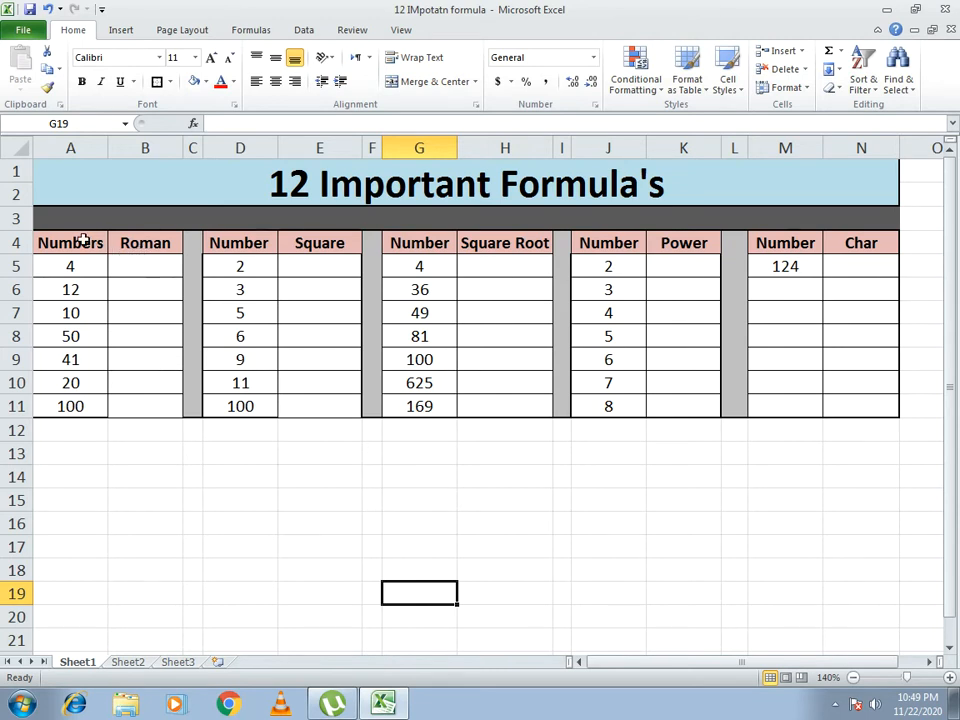
- Enter =ROMAN(A5) in cell B5 to convert the first number in the Numbers column to a Roman numeral
{"action": "left_click", "coordinate": [137, 262]}
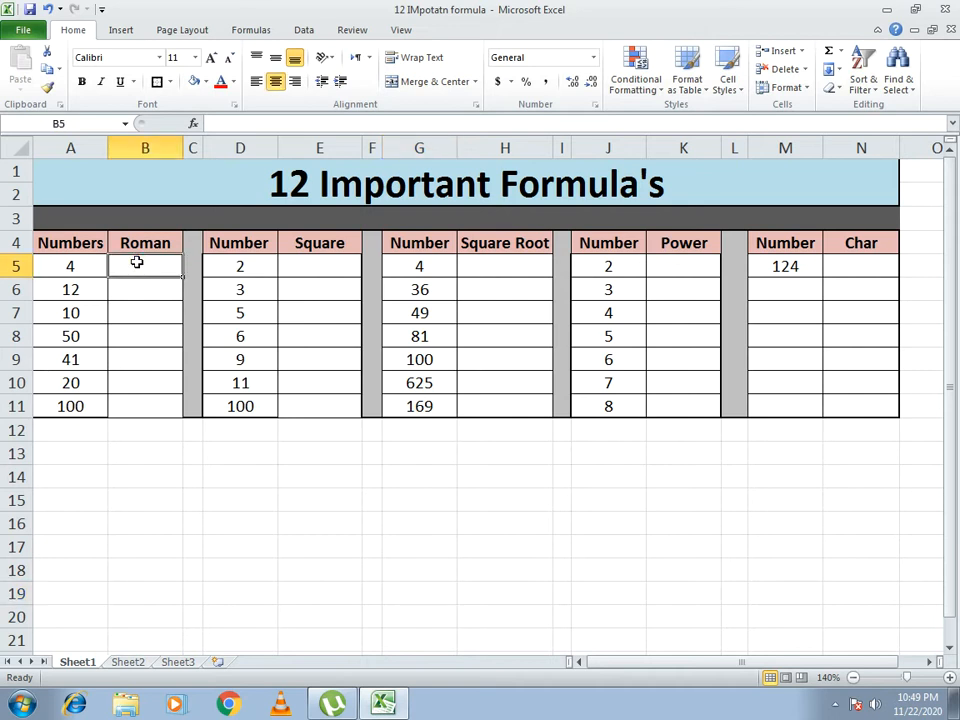
{"action": "type", "text": "=rom"}
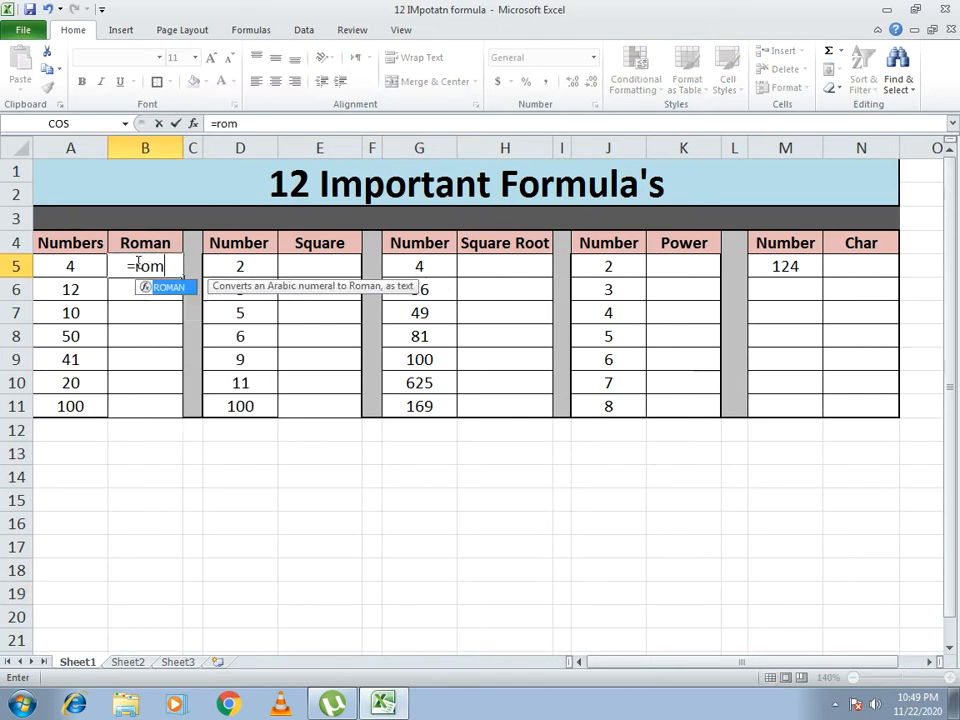
{"action": "type", "text": "an("}
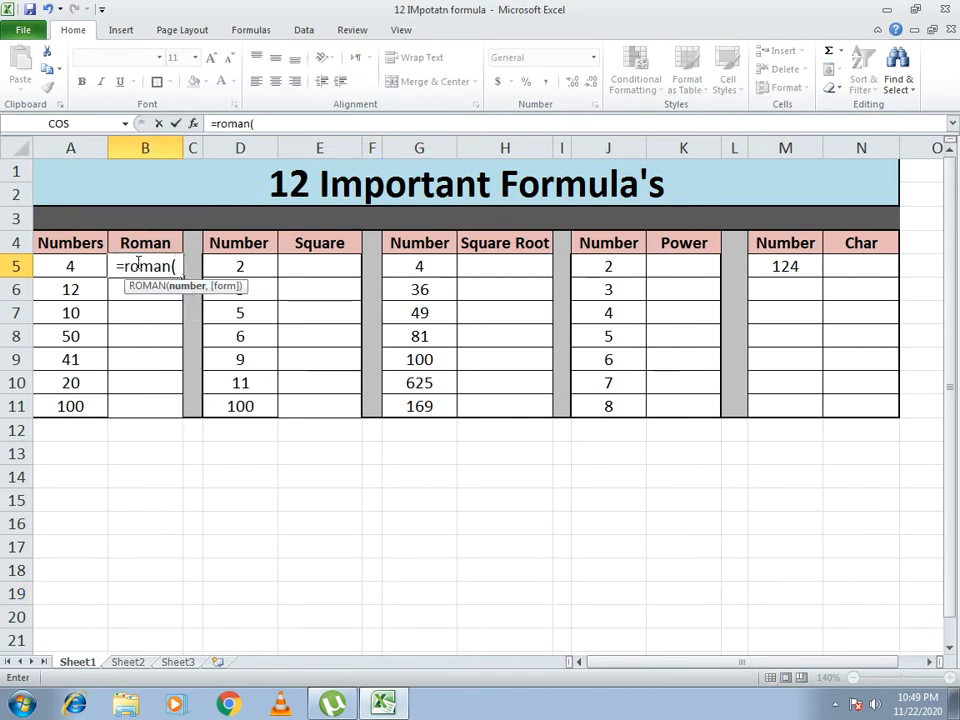
{"action": "left_click", "coordinate": [65, 267]}
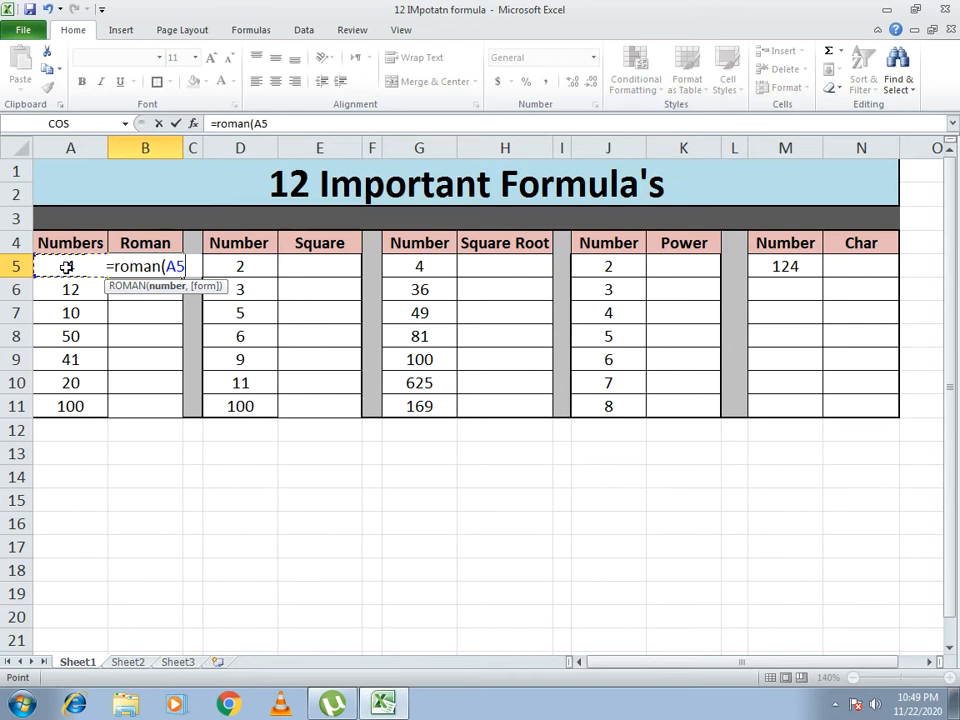
{"action": "type", "text": ")"}
{"action": "key", "text": "Return"}
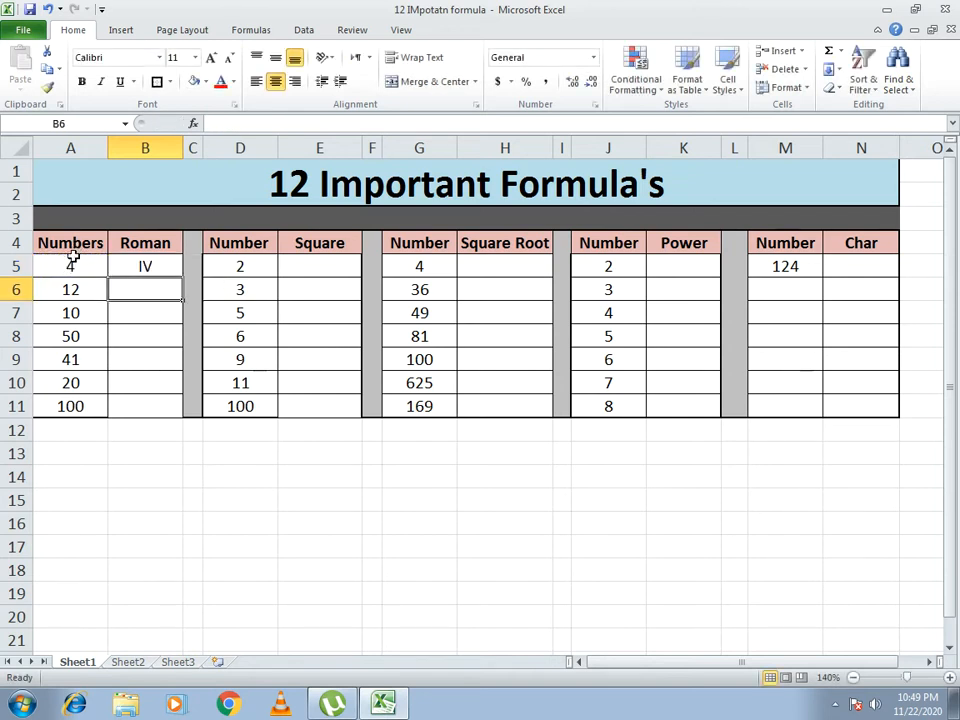
- Fill the Roman numeral formula from B5 down through B12
{"action": "left_click", "coordinate": [150, 266]}
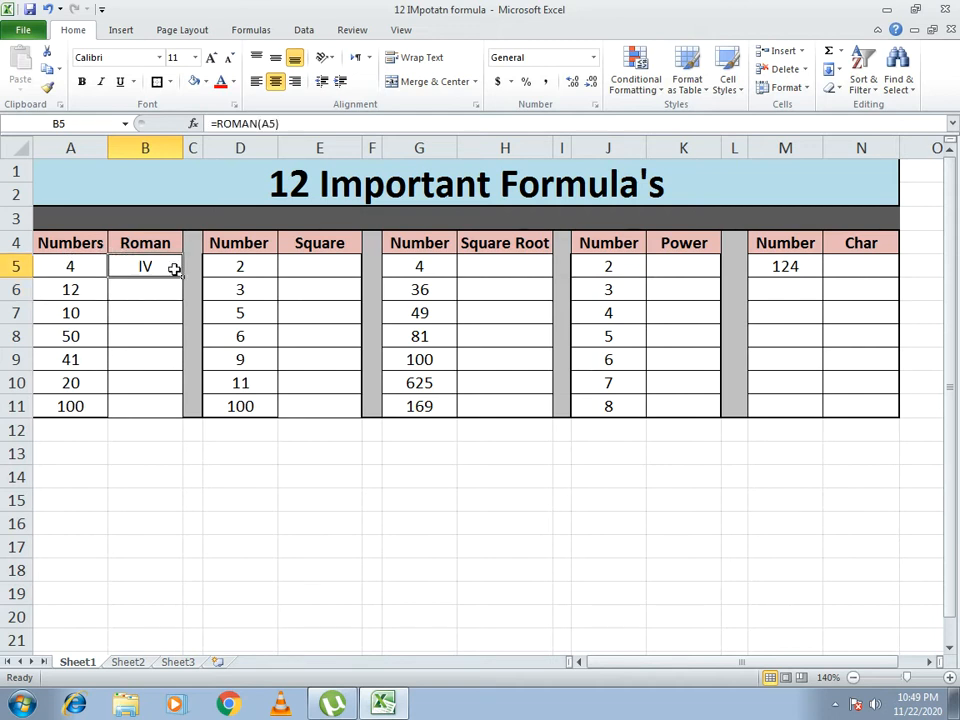
{"action": "left_click_drag", "start_coordinate": [181, 277], "coordinate": [180, 431]}
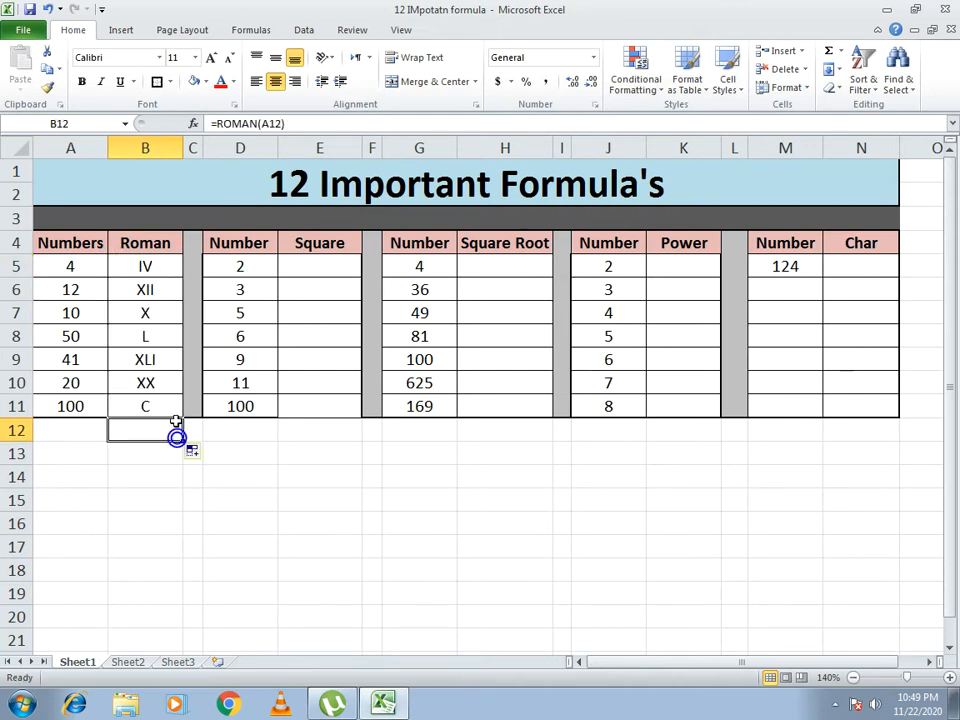
{"action": "left_click", "coordinate": [222, 454]}
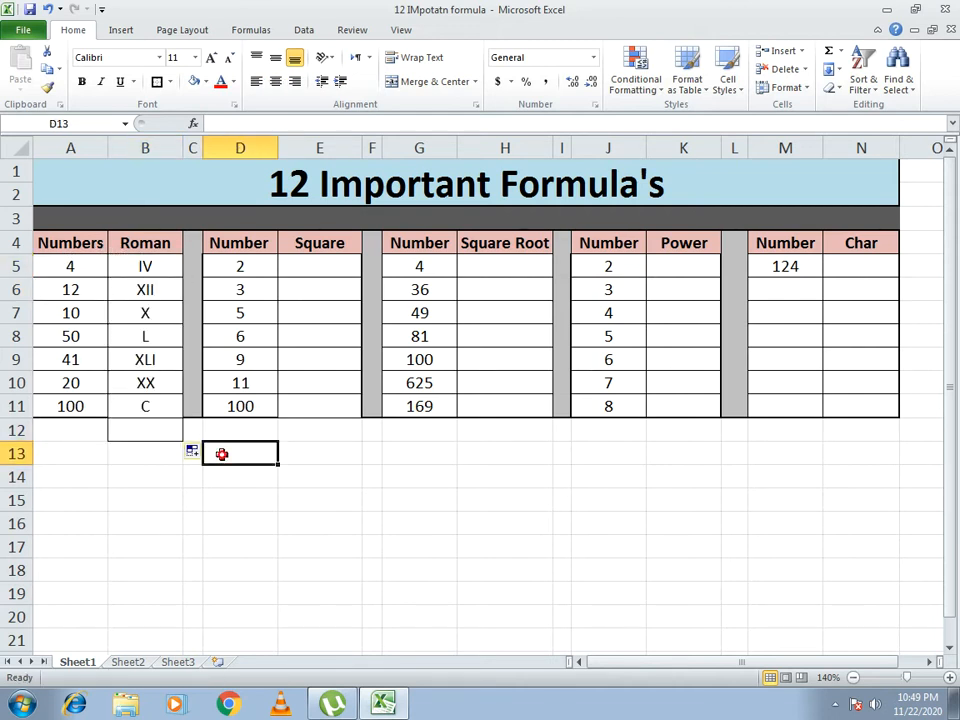
{"action": "left_click", "coordinate": [144, 435]}
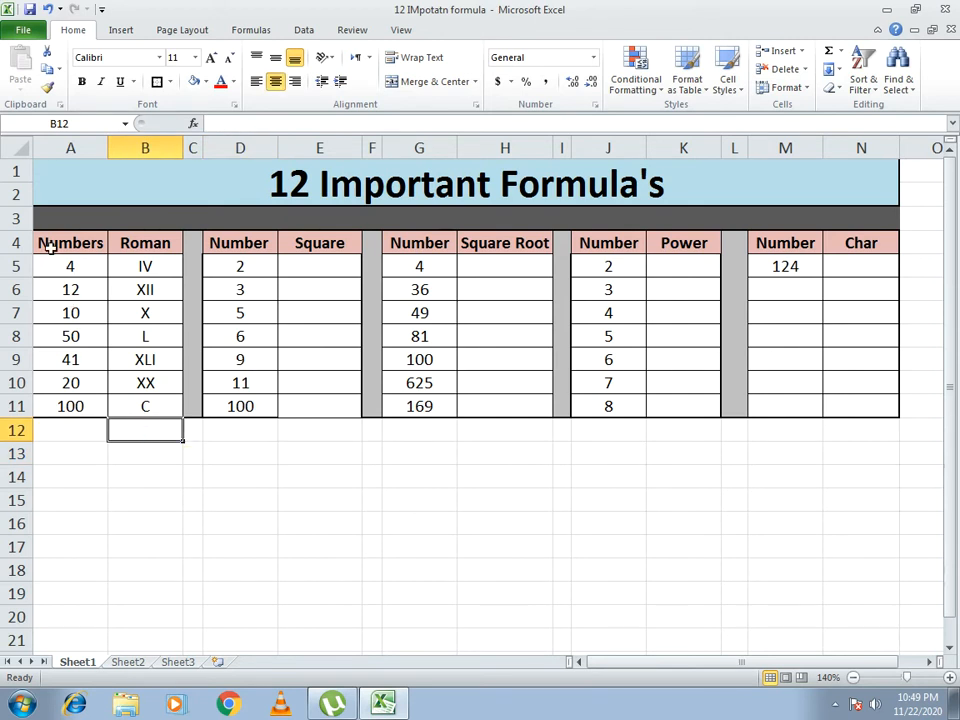
{"action": "left_click", "coordinate": [306, 562]}
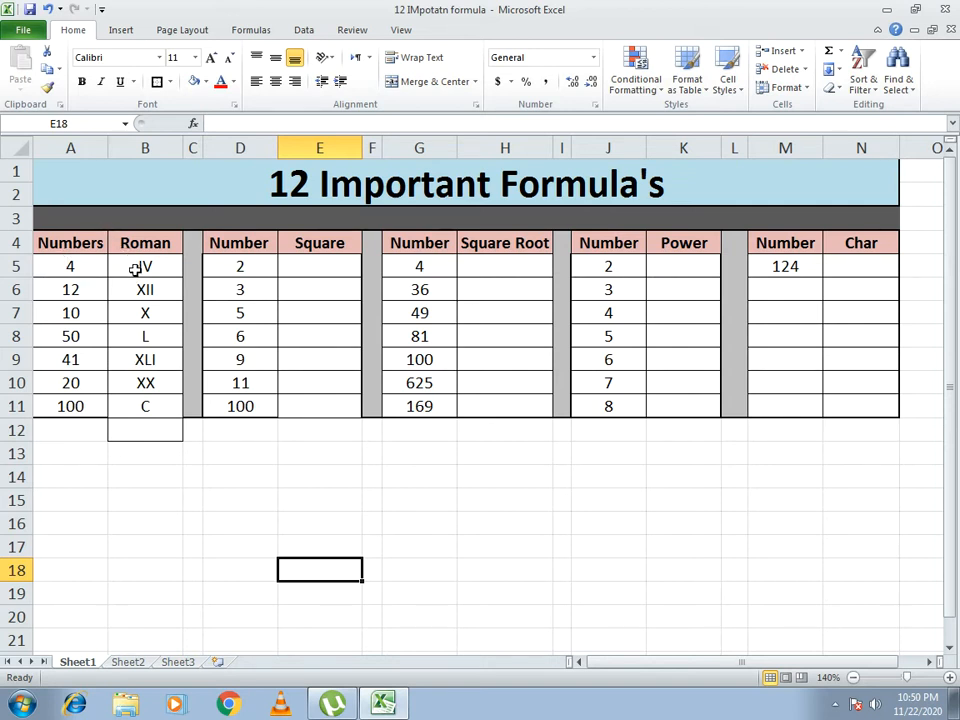
- Enter =D5*D5 in cell E5 to square the first number of the Square table
{"action": "left_click", "coordinate": [288, 274]}
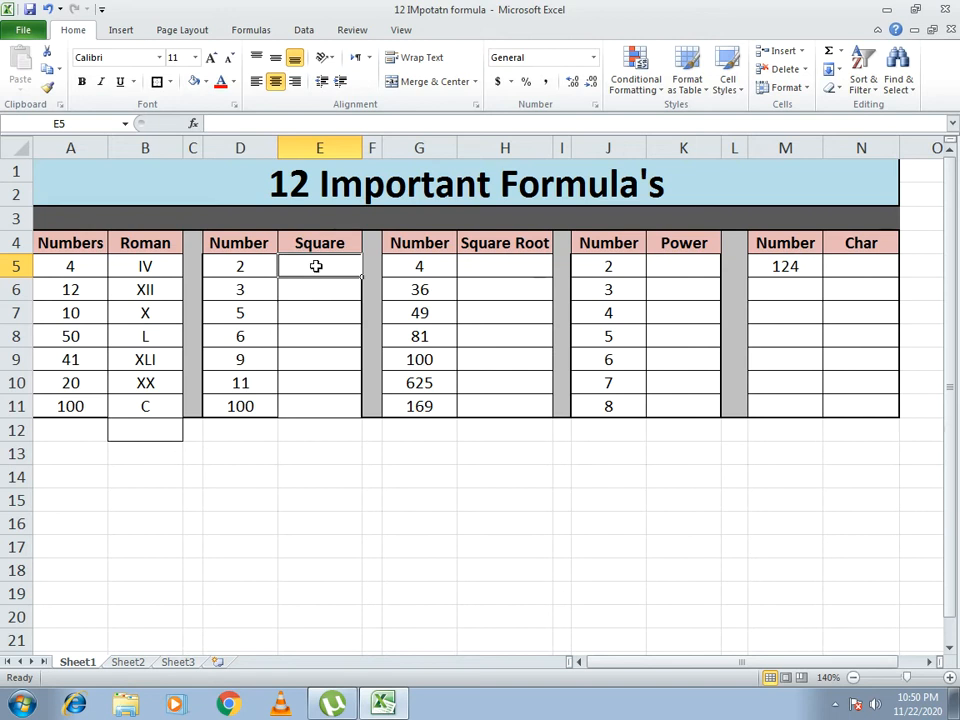
{"action": "type", "text": "="}
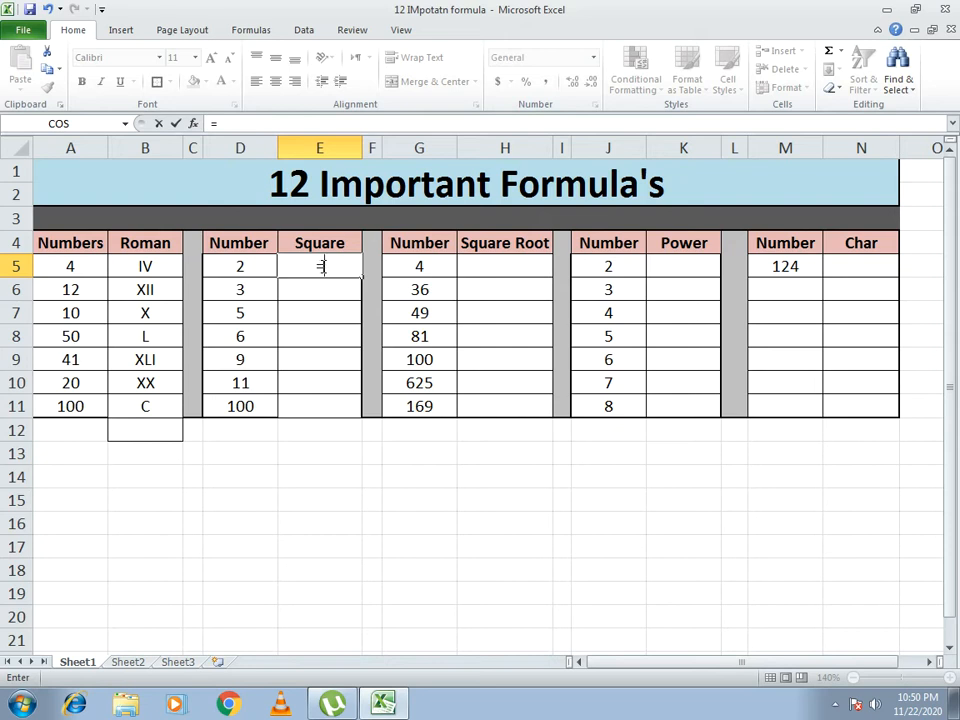
{"action": "left_click", "coordinate": [245, 266]}
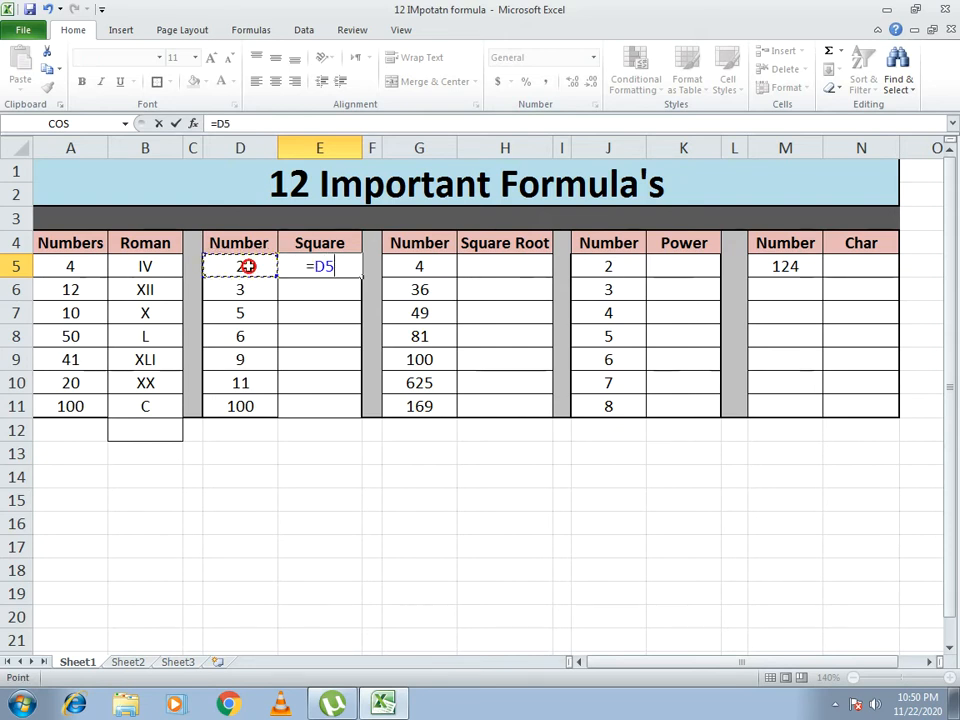
{"action": "type", "text": "*"}
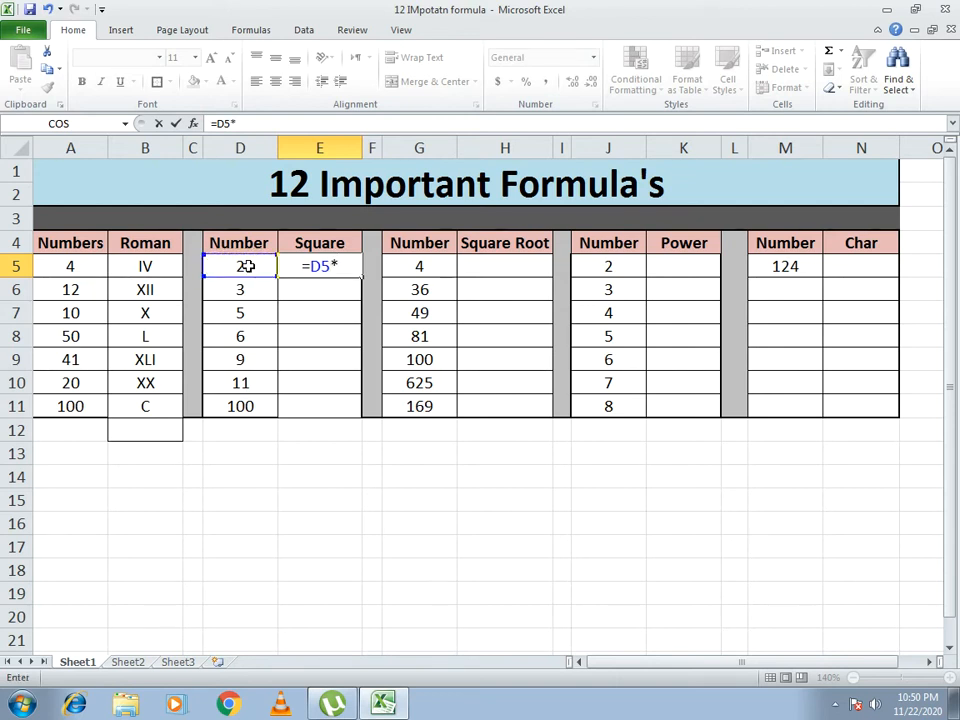
{"action": "left_click", "coordinate": [247, 266]}
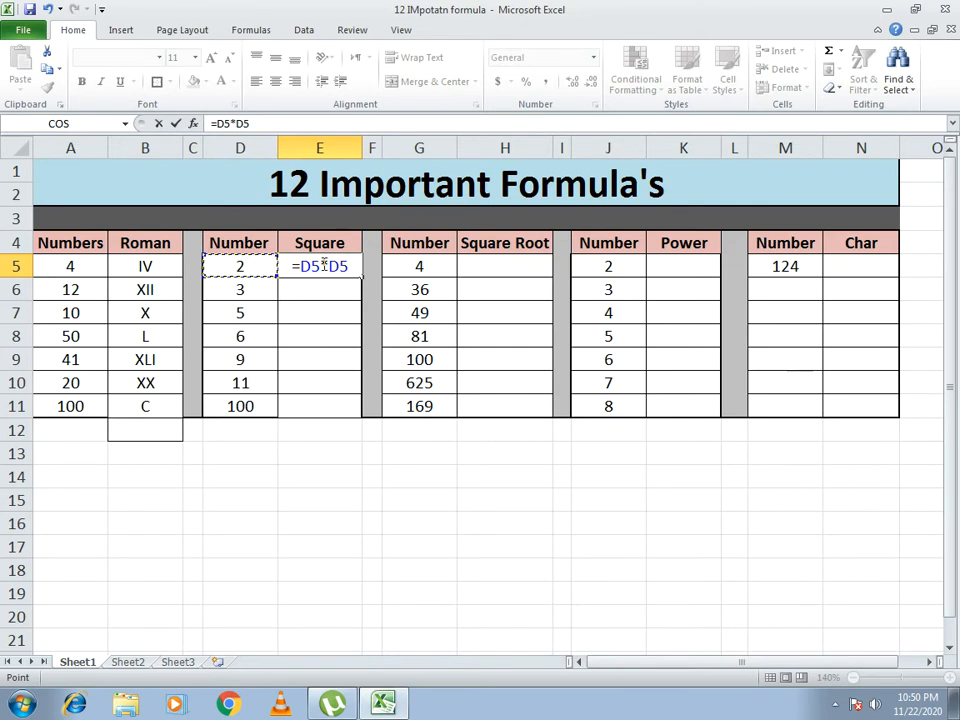
{"action": "key", "text": "Return"}
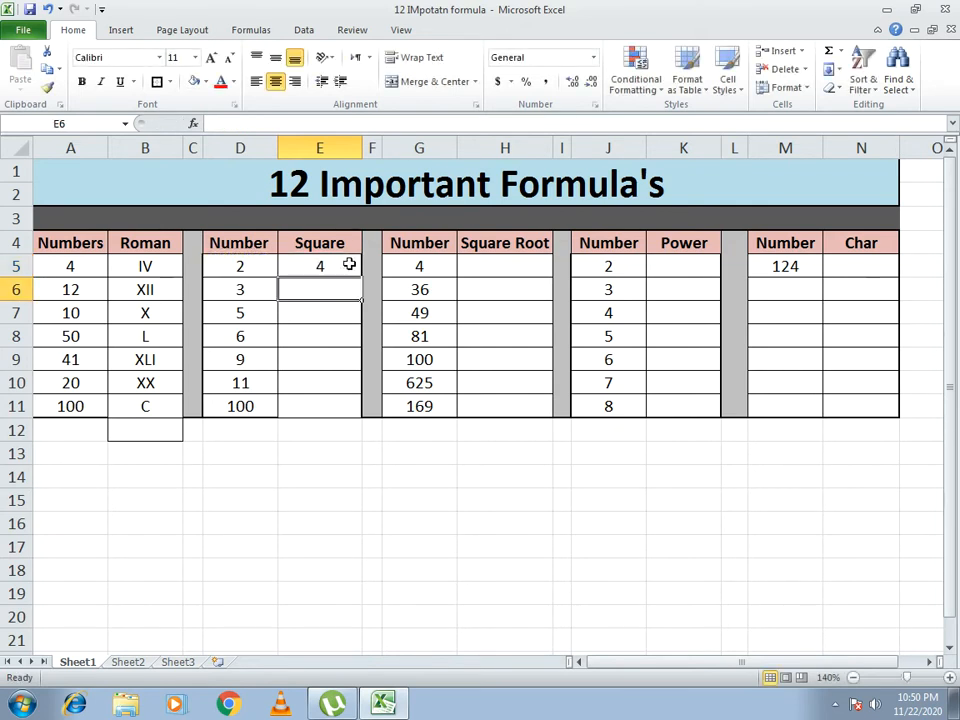
- Fill the squaring formula from E5 down through E11
{"action": "left_click", "coordinate": [341, 274]}
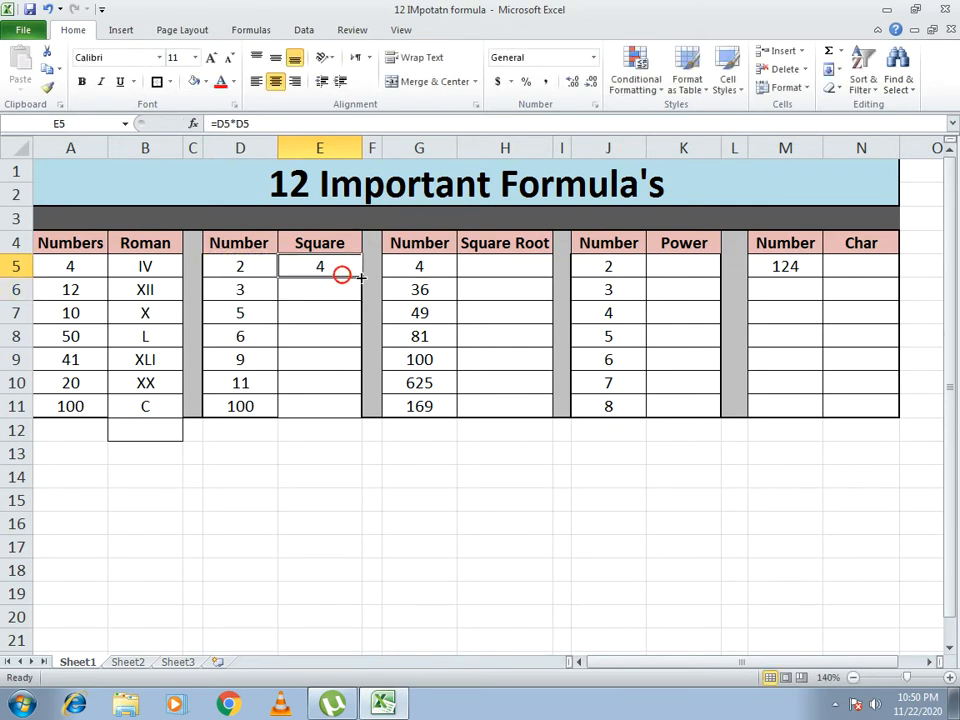
{"action": "left_click_drag", "start_coordinate": [360, 274], "coordinate": [358, 413]}
{"action": "left_click", "coordinate": [412, 450]}
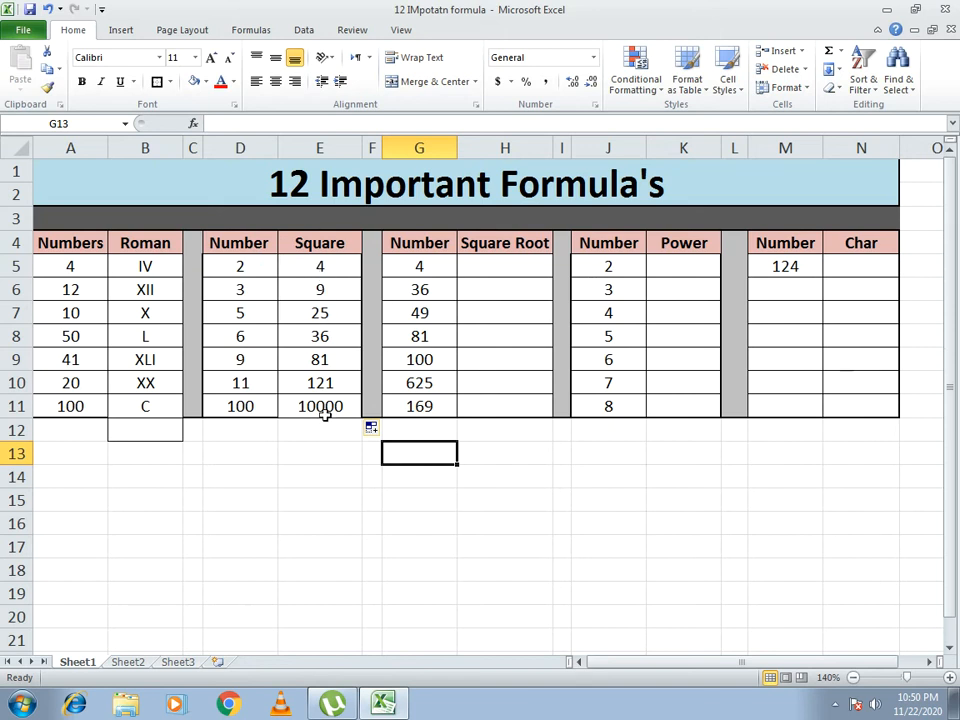
{"action": "left_click", "coordinate": [321, 264]}
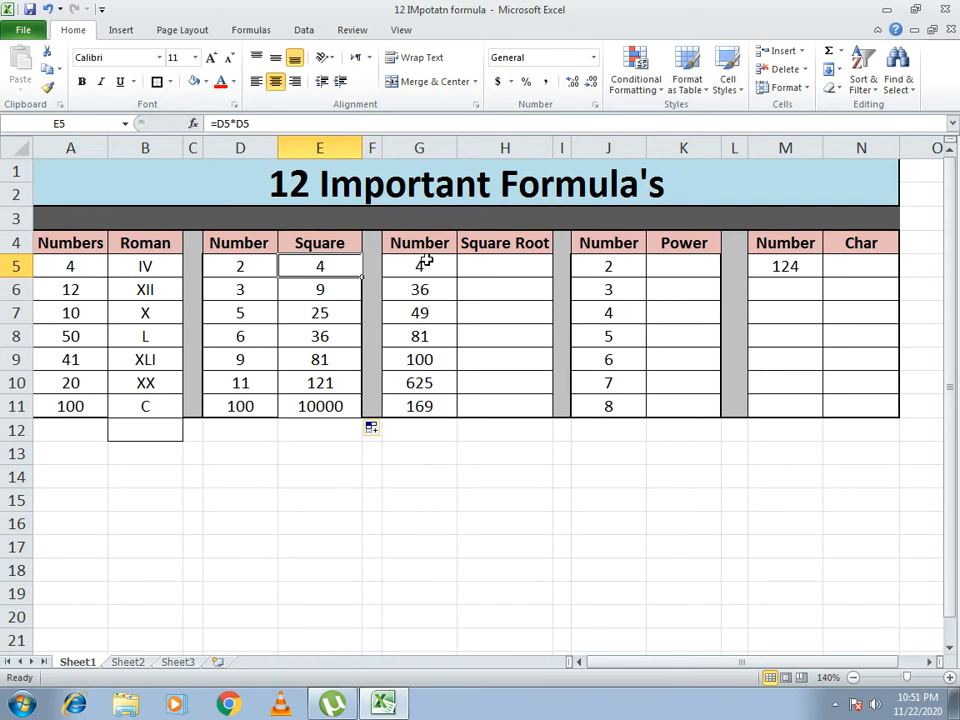
- Enter =SQRT(G5) in cell H5 to calculate the square root of the first number in column G
{"action": "left_click", "coordinate": [479, 257]}
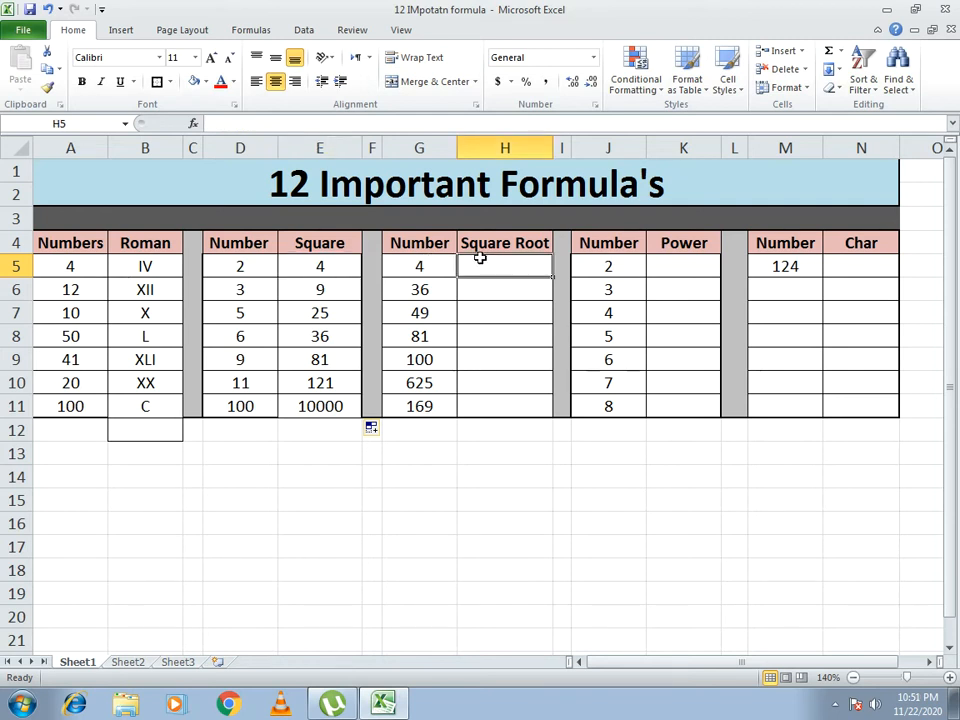
{"action": "type", "text": "=sqrt"}
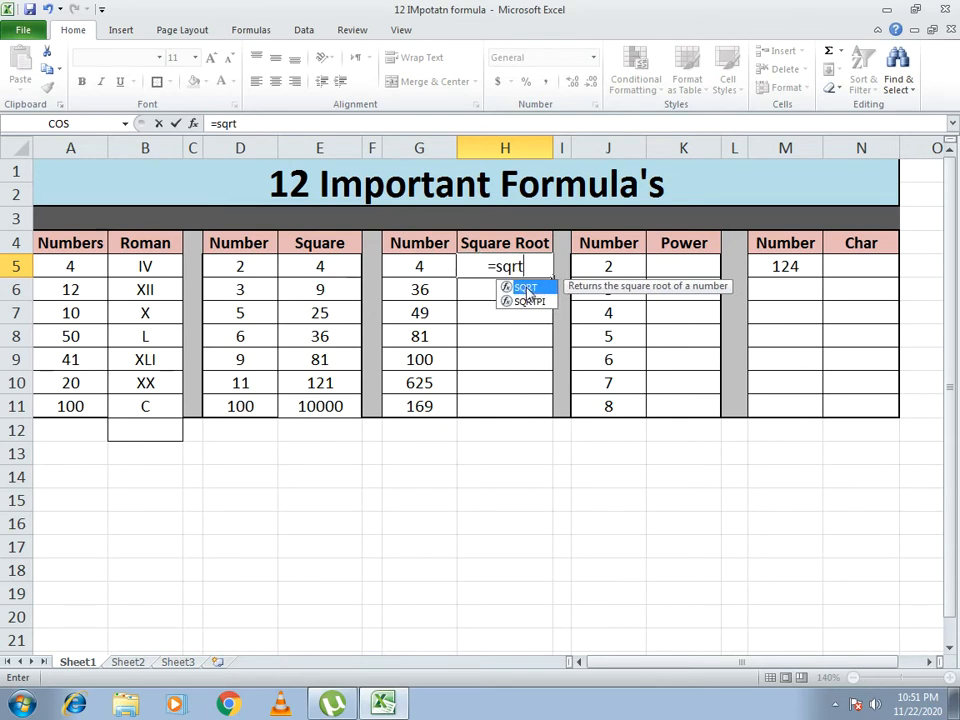
{"action": "type", "text": "("}
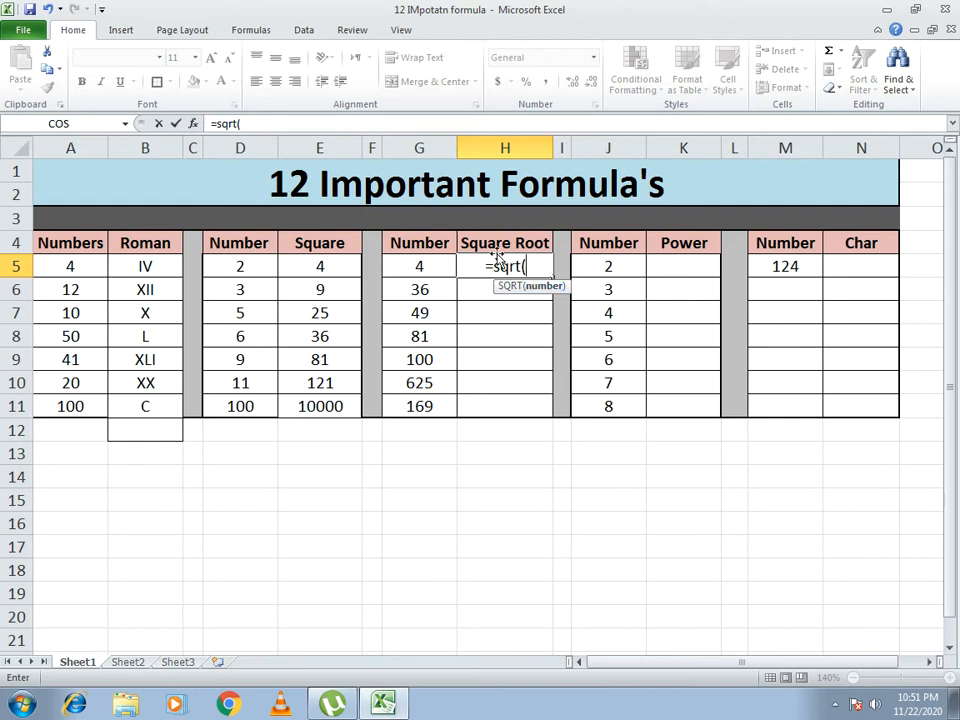
{"action": "left_click", "coordinate": [425, 264]}
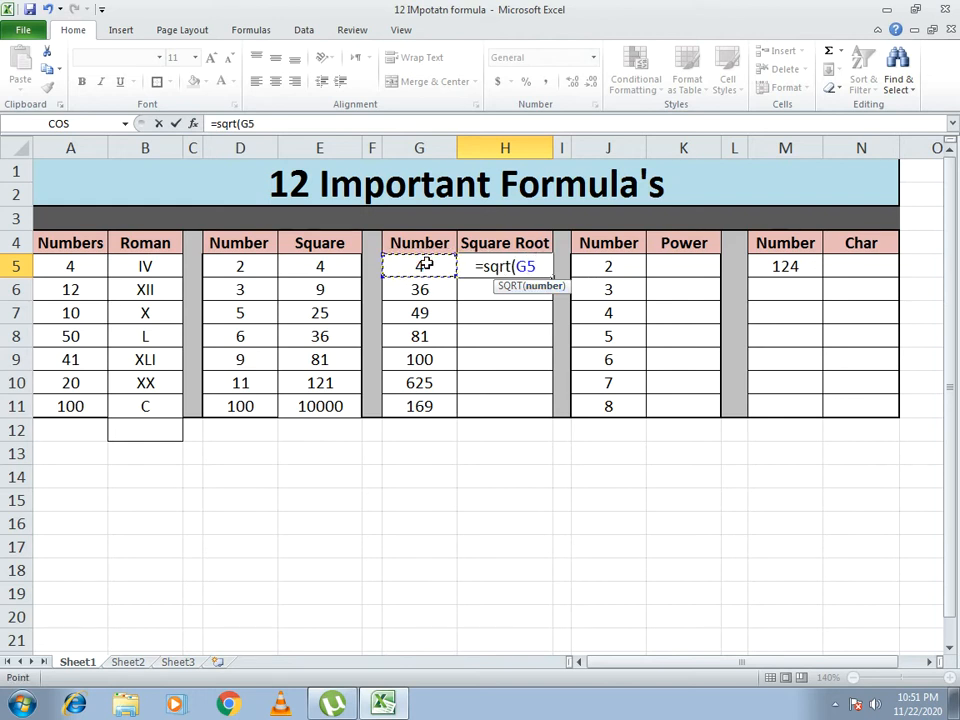
{"action": "type", "text": ")"}
{"action": "key", "text": "Return"}
- Fill the square root formula from H5 down through H11
{"action": "key", "text": "Up"}
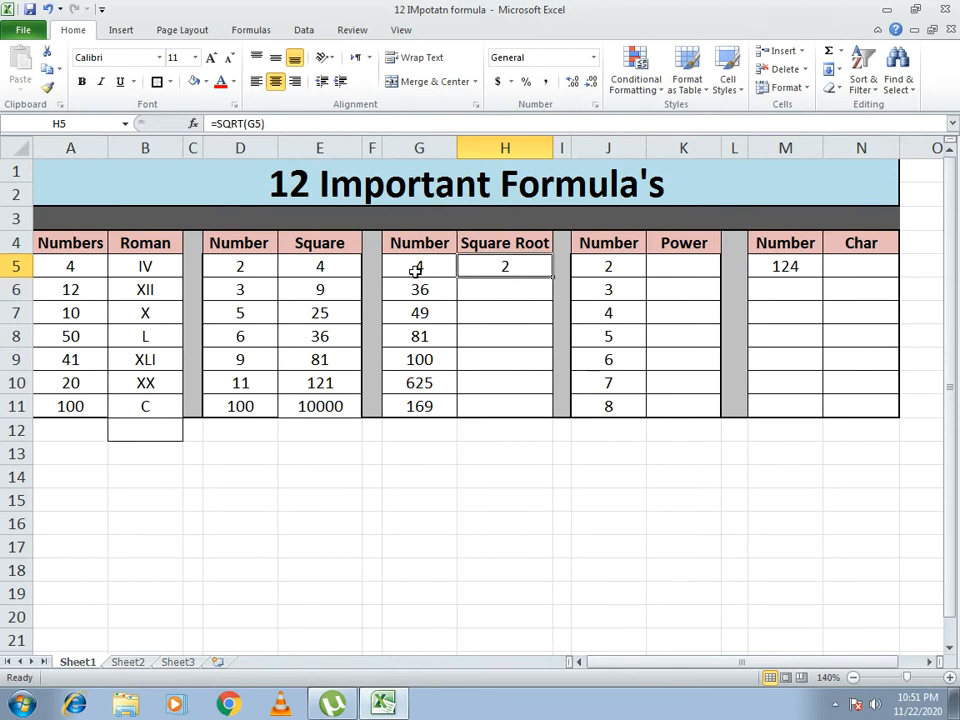
{"action": "left_click", "coordinate": [471, 265]}
{"action": "left_click_drag", "start_coordinate": [551, 280], "coordinate": [548, 414]}
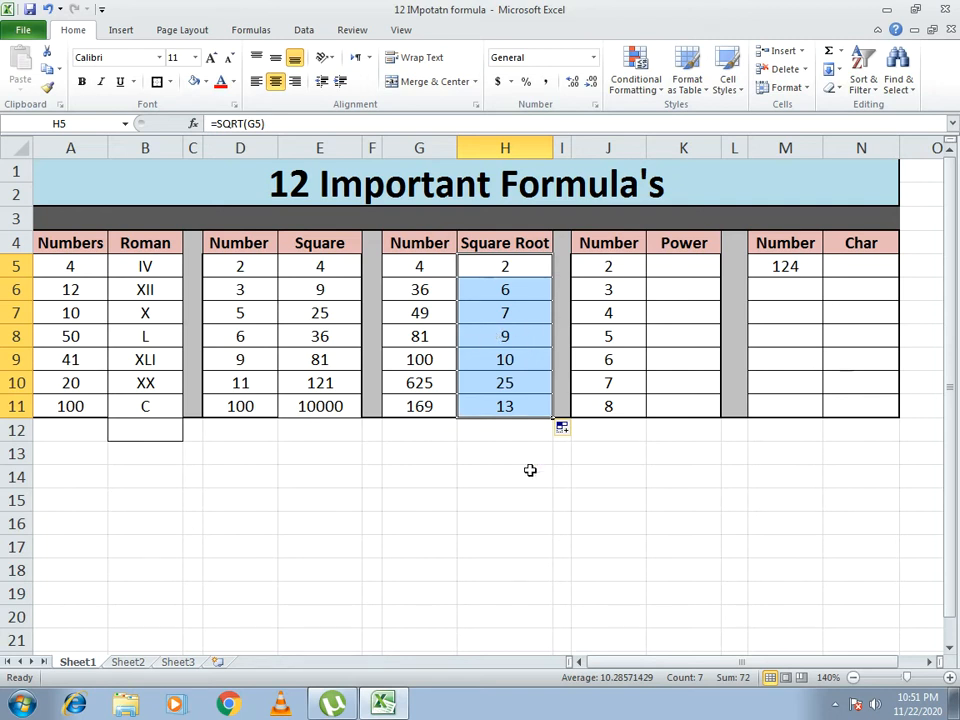
- Enter =POWER(J5,3) in cell K5 to raise the first number of the Power table to the third power
{"action": "left_click", "coordinate": [674, 264]}
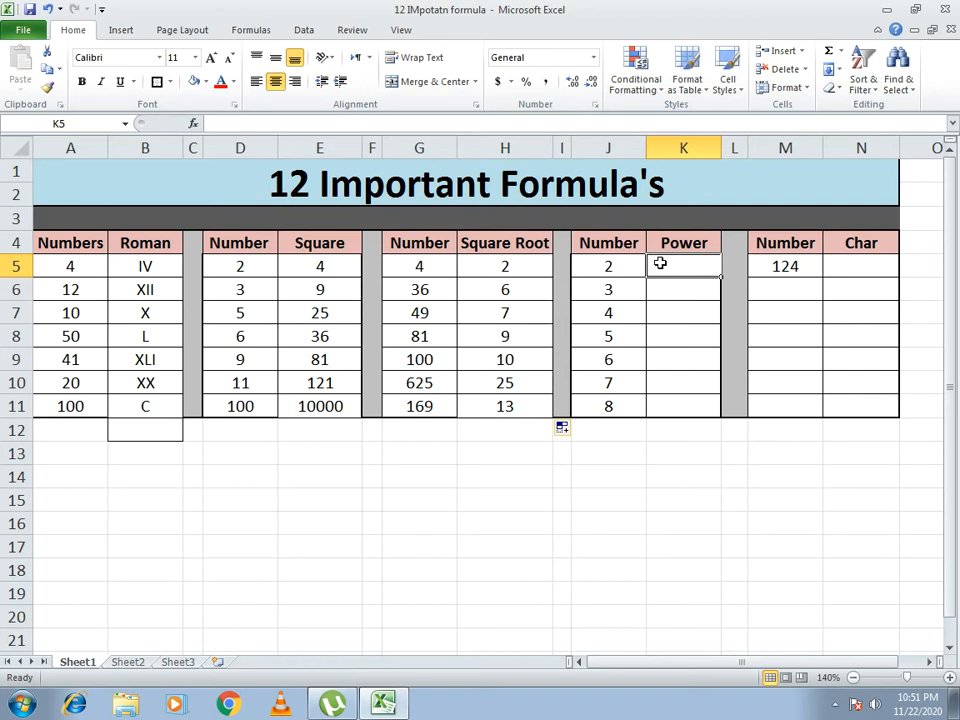
{"action": "type", "text": "="}
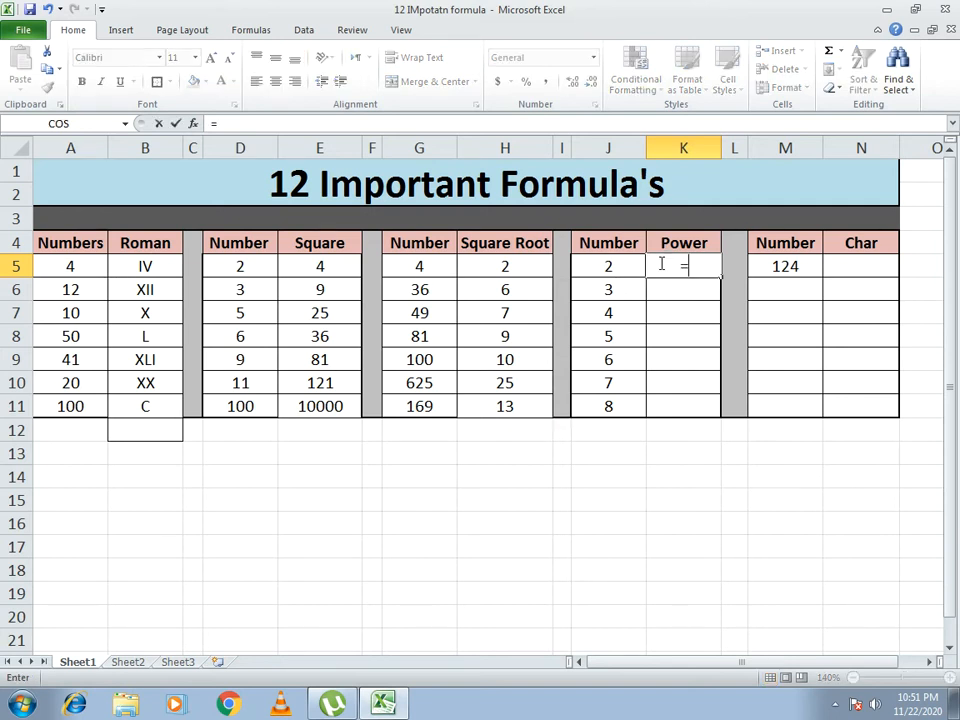
{"action": "type", "text": "po"}
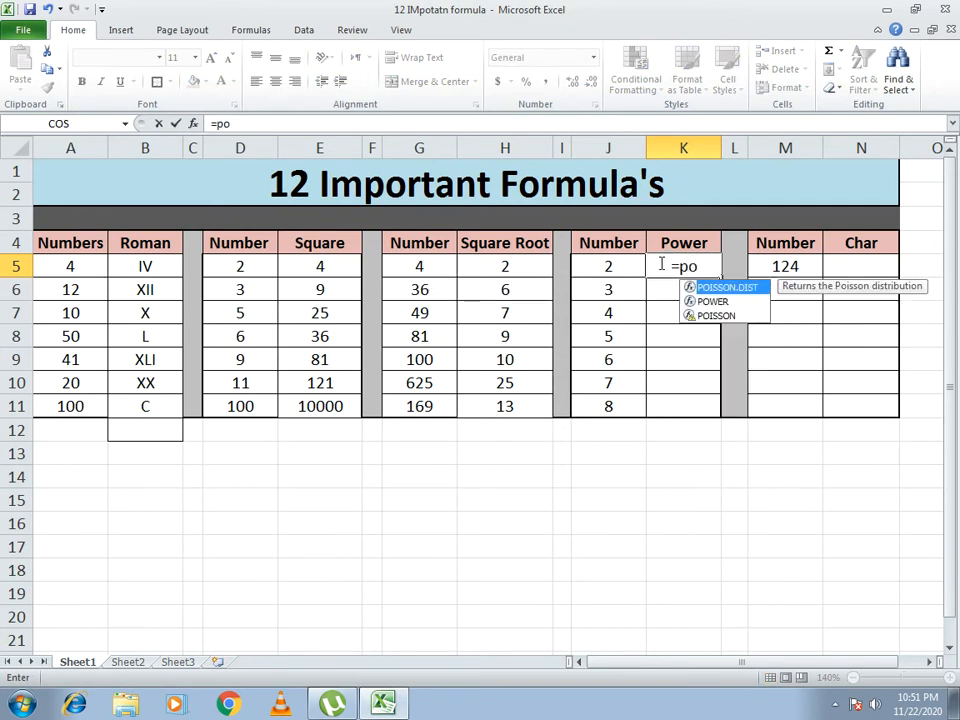
{"action": "type", "text": "wer("}
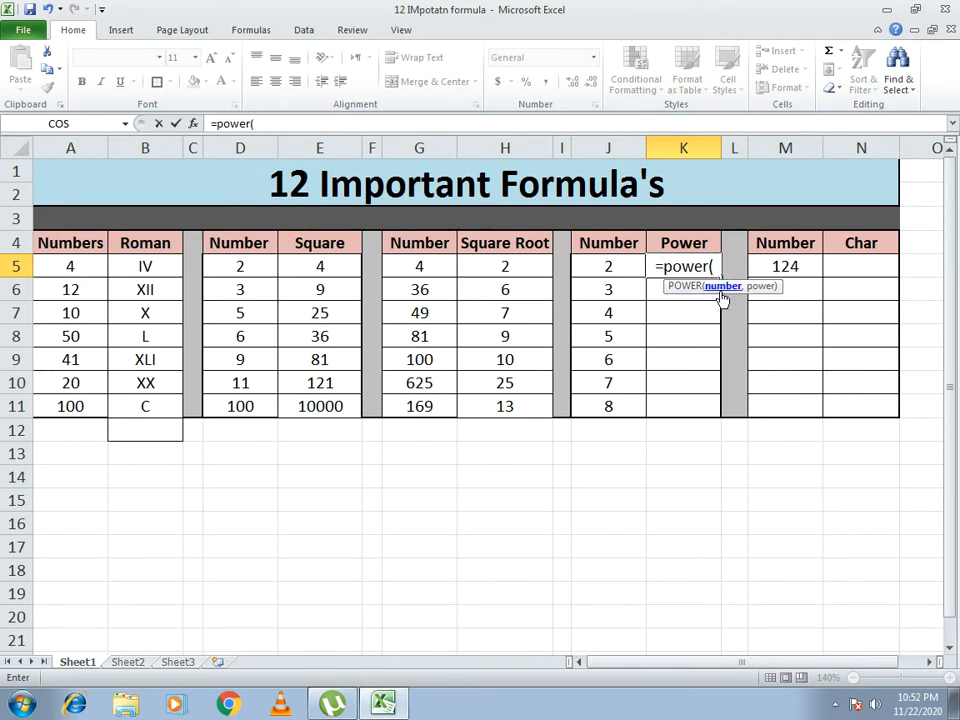
{"action": "left_click", "coordinate": [613, 262]}
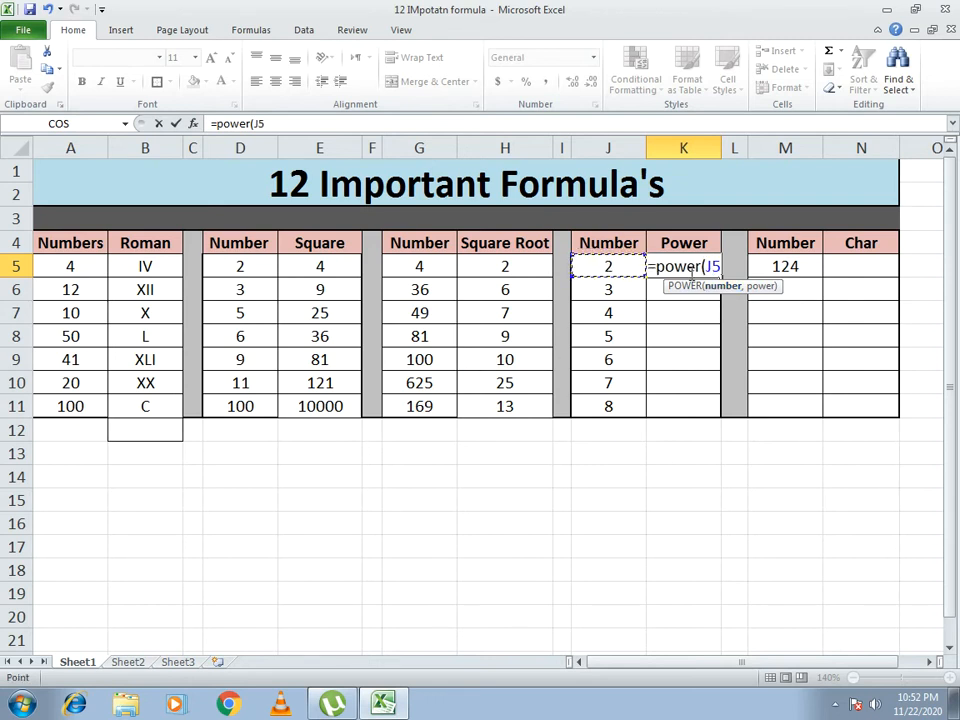
{"action": "type", "text": ","}
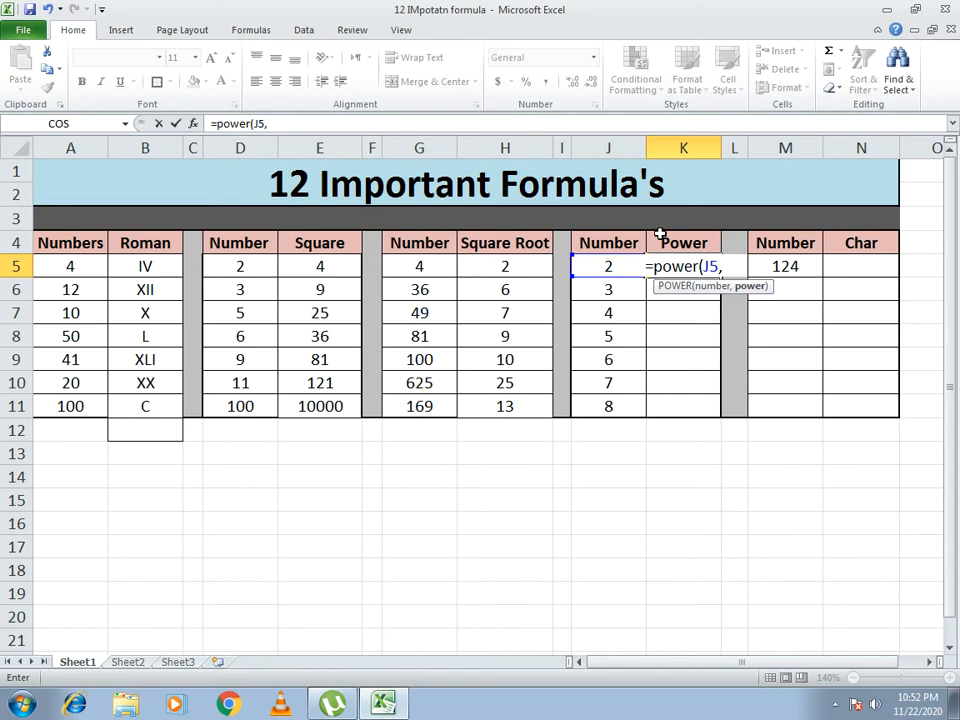
{"action": "type", "text": "3)"}
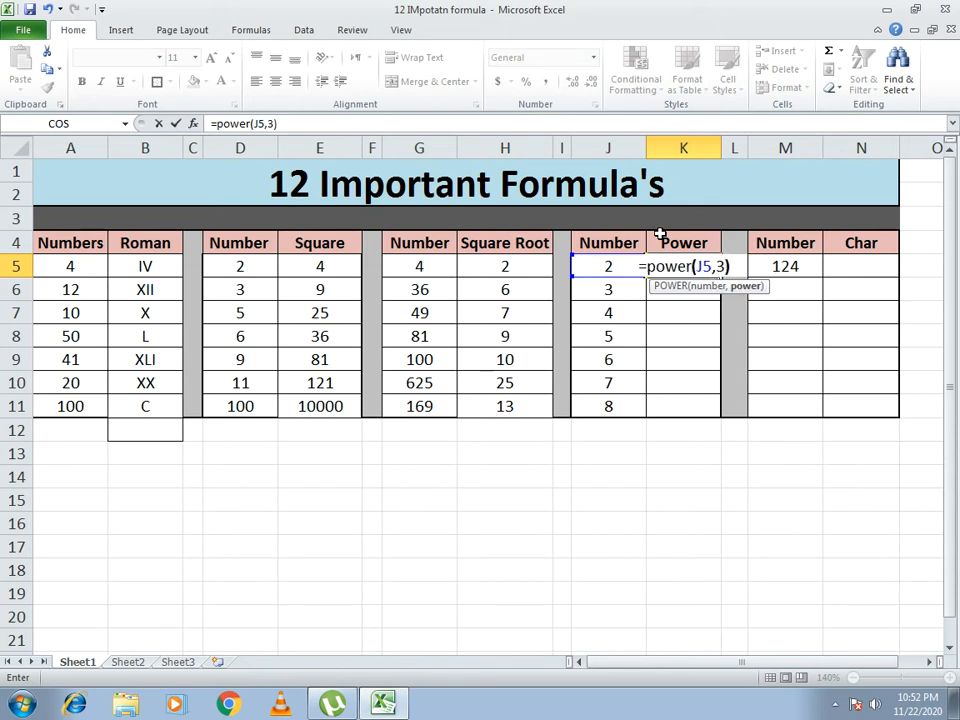
{"action": "key", "text": "Return"}
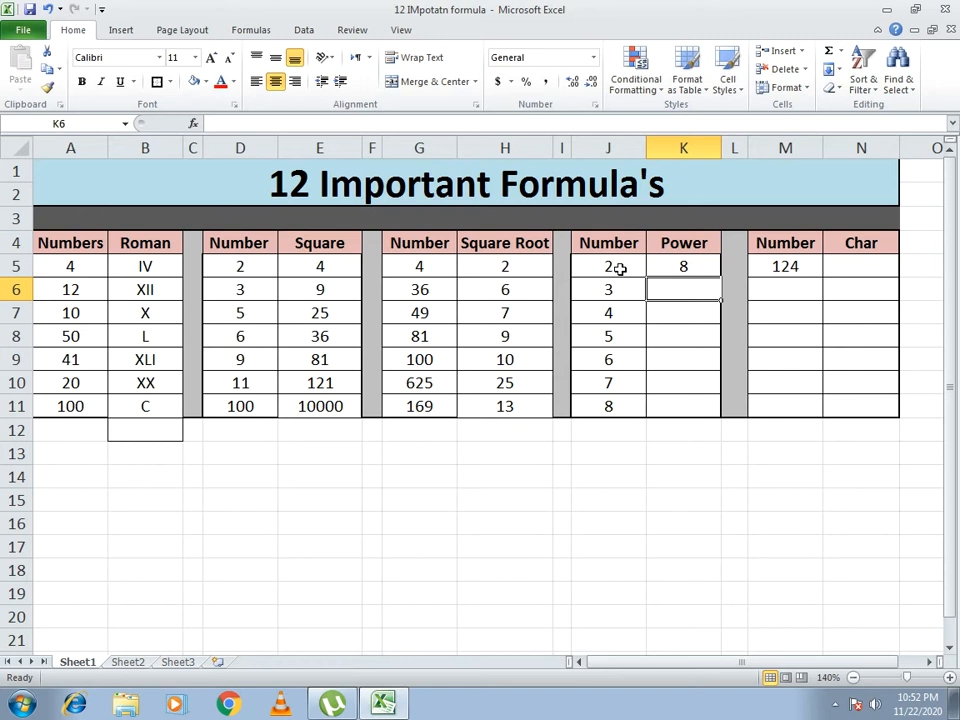
- Fill the POWER formula from K5 down through K11
{"action": "left_click", "coordinate": [620, 269]}
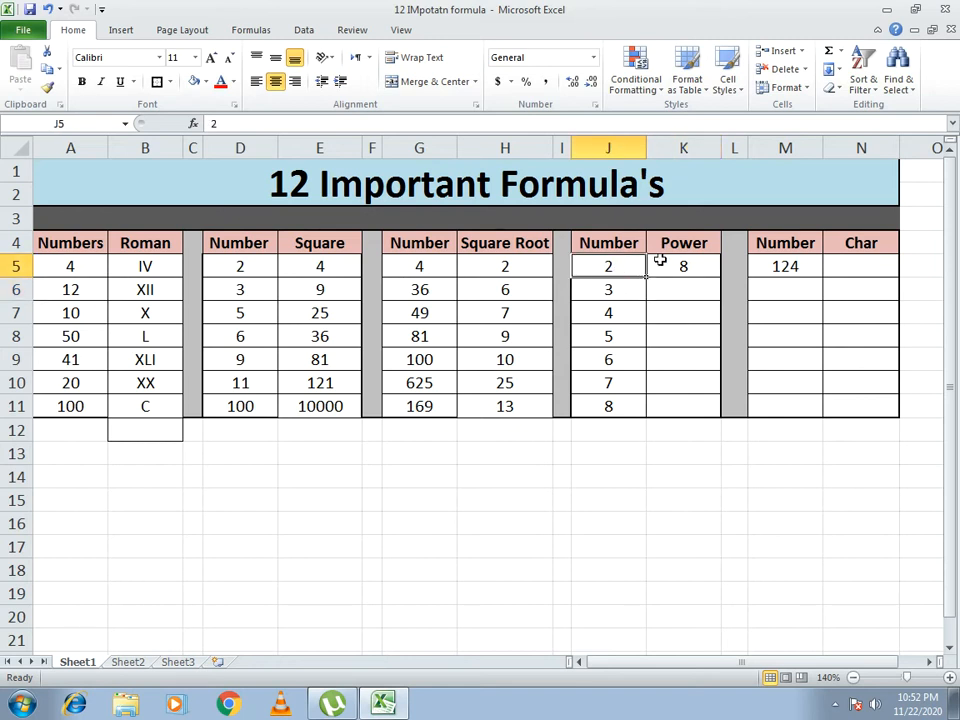
{"action": "left_click", "coordinate": [663, 263]}
{"action": "left_click_drag", "start_coordinate": [720, 278], "coordinate": [716, 408]}
{"action": "left_click", "coordinate": [754, 471]}
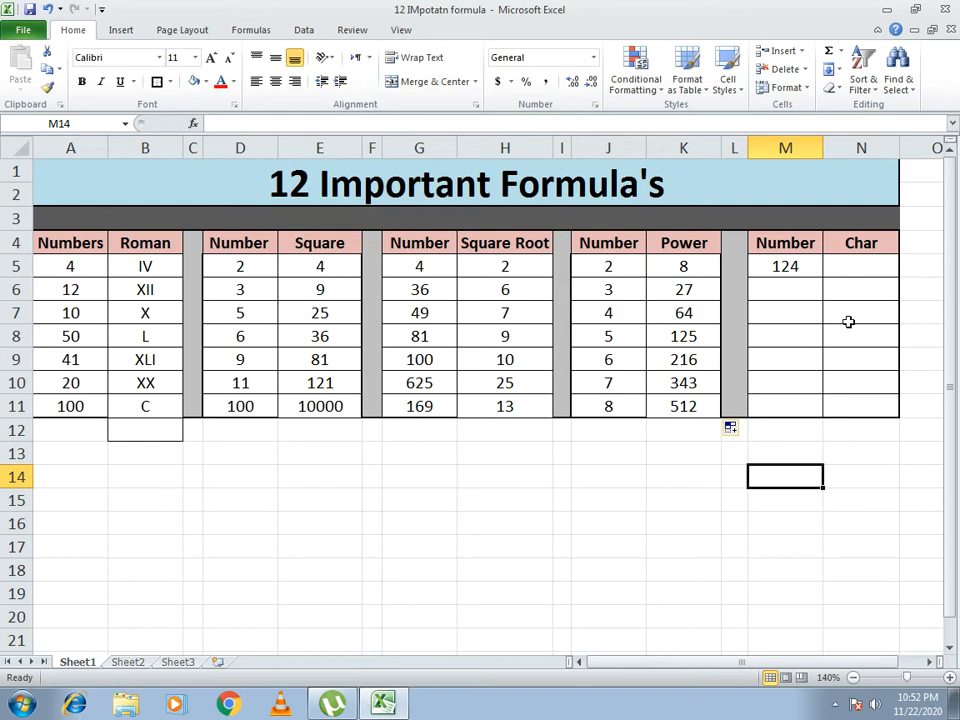
- Enter 12, 25, 35, 100, 168 and 254 in cells M6 through M11 of the Char table's Number column
{"action": "left_click", "coordinate": [851, 263]}
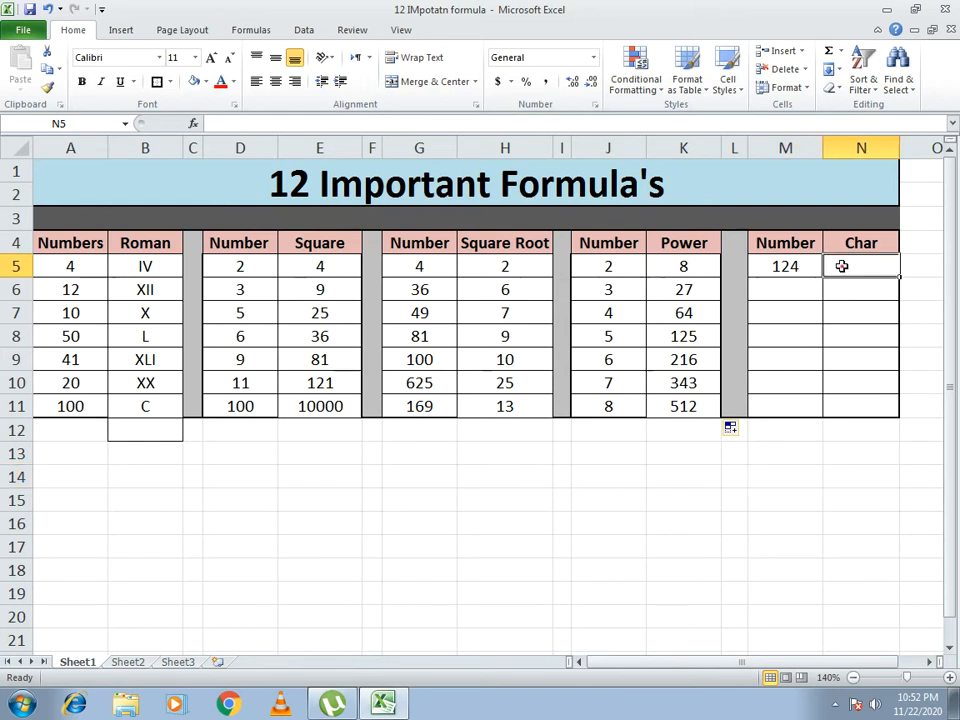
{"action": "left_click", "coordinate": [789, 266]}
{"action": "left_click", "coordinate": [791, 289]}
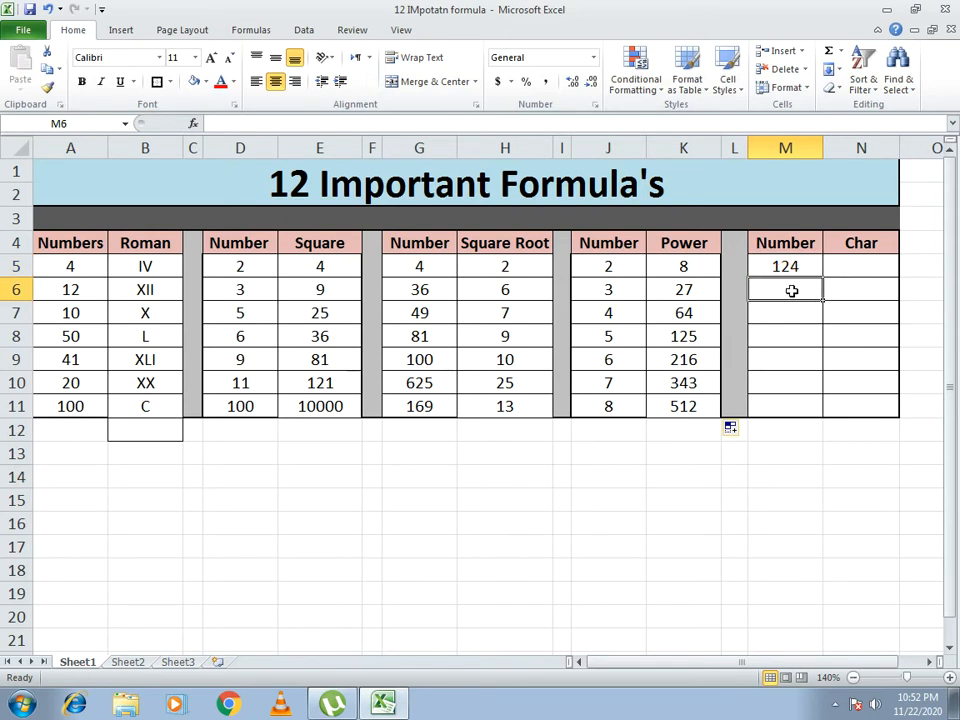
{"action": "type", "text": "12"}
{"action": "key", "text": "Return"}
{"action": "type", "text": "25"}
{"action": "key", "text": "Return"}
{"action": "type", "text": "35"}
{"action": "key", "text": "Return"}
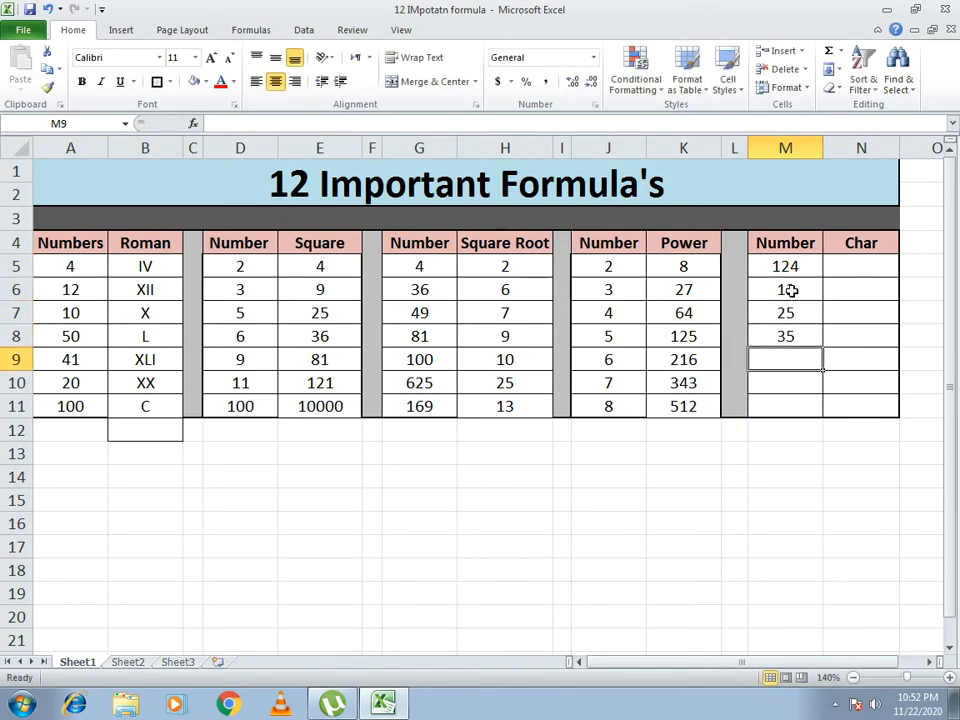
{"action": "type", "text": "100"}
{"action": "key", "text": "Return"}
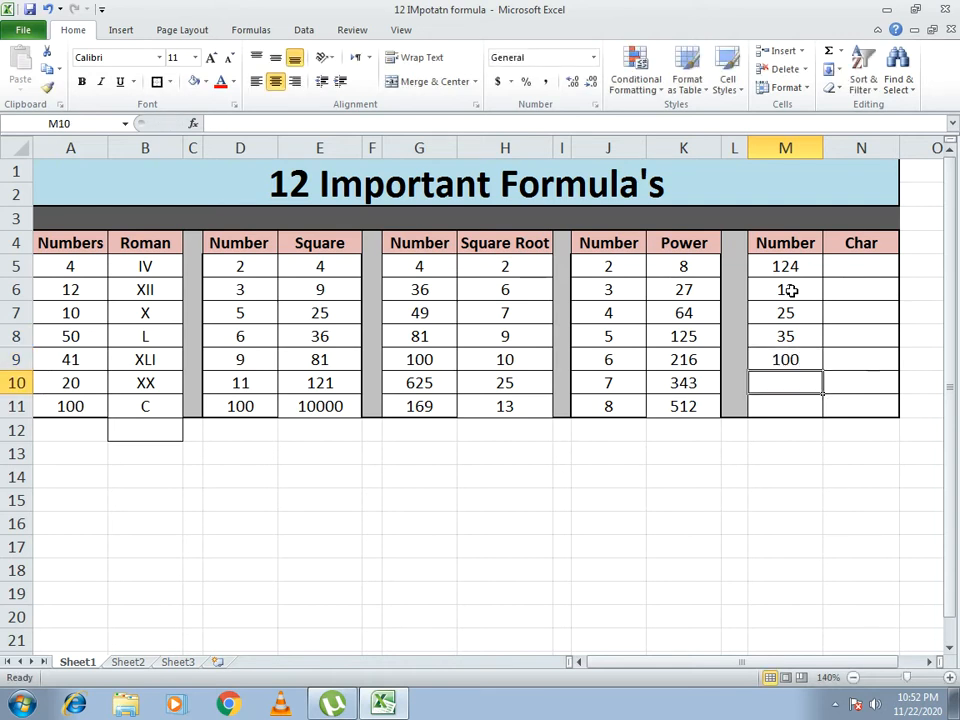
{"action": "type", "text": "168"}
{"action": "key", "text": "Return"}
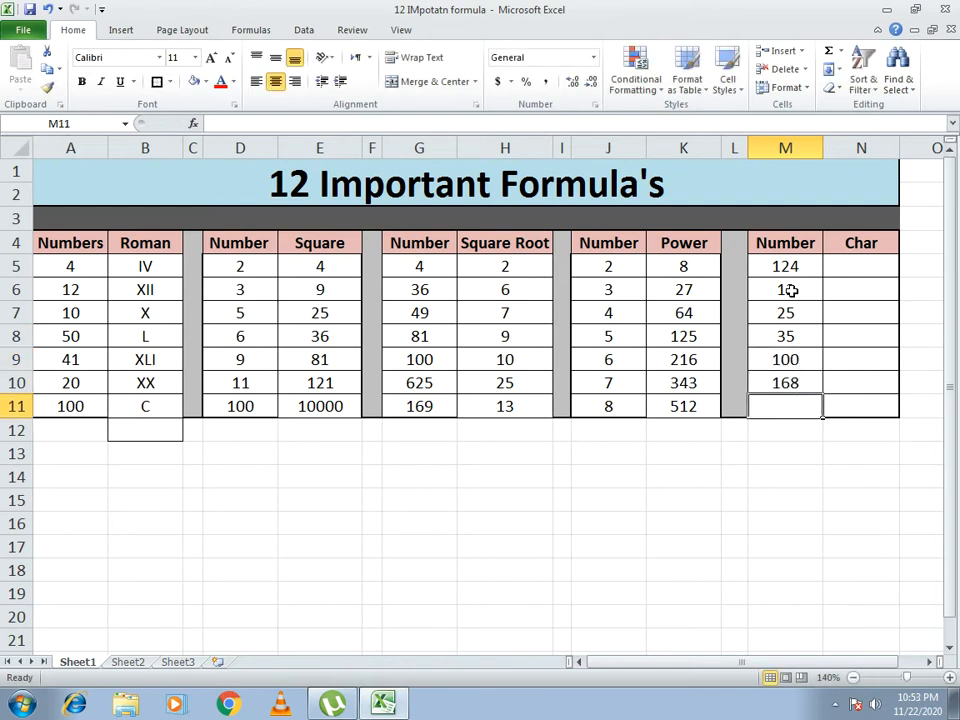
{"action": "type", "text": "254"}
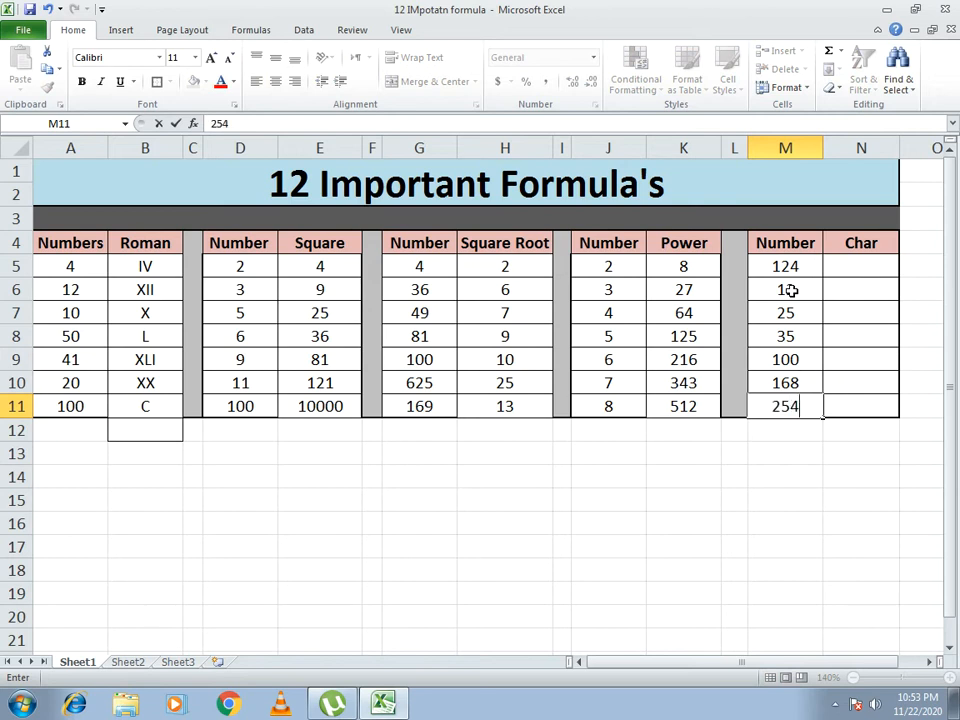
{"action": "key", "text": "Return"}
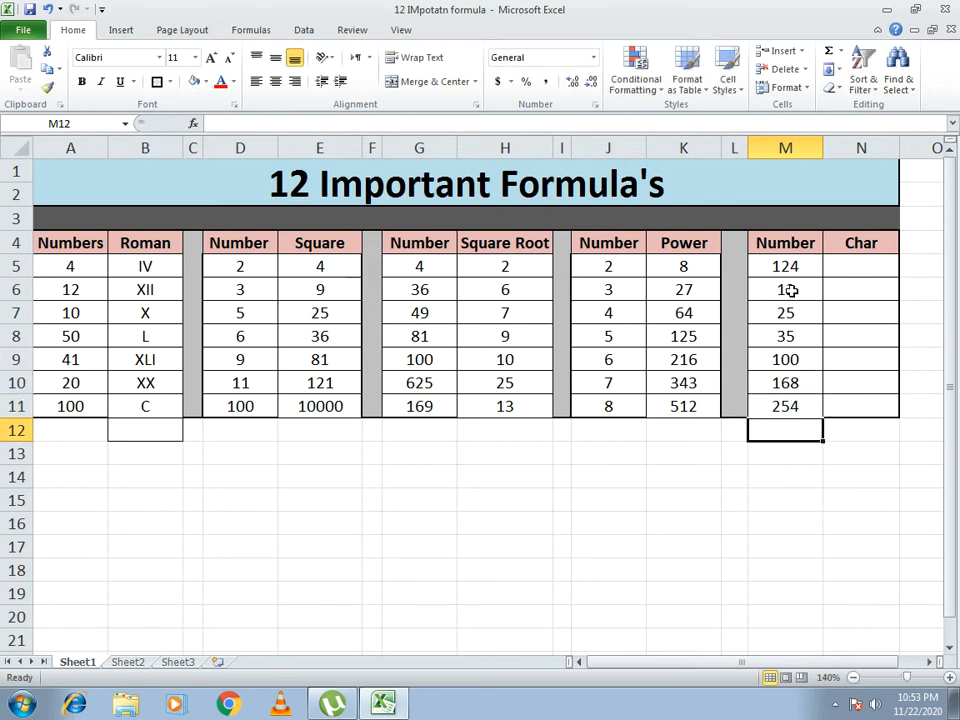
- Set the last number of the Char table in cell M11 to 255
{"action": "left_click", "coordinate": [798, 401]}
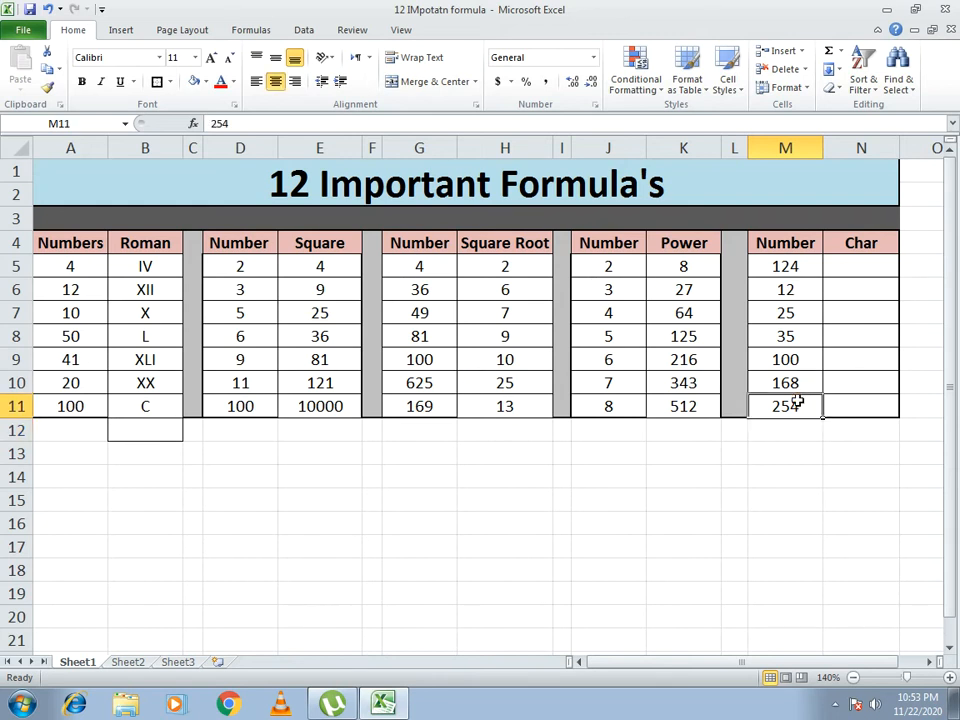
{"action": "type", "text": "255"}
{"action": "key", "text": "Return"}
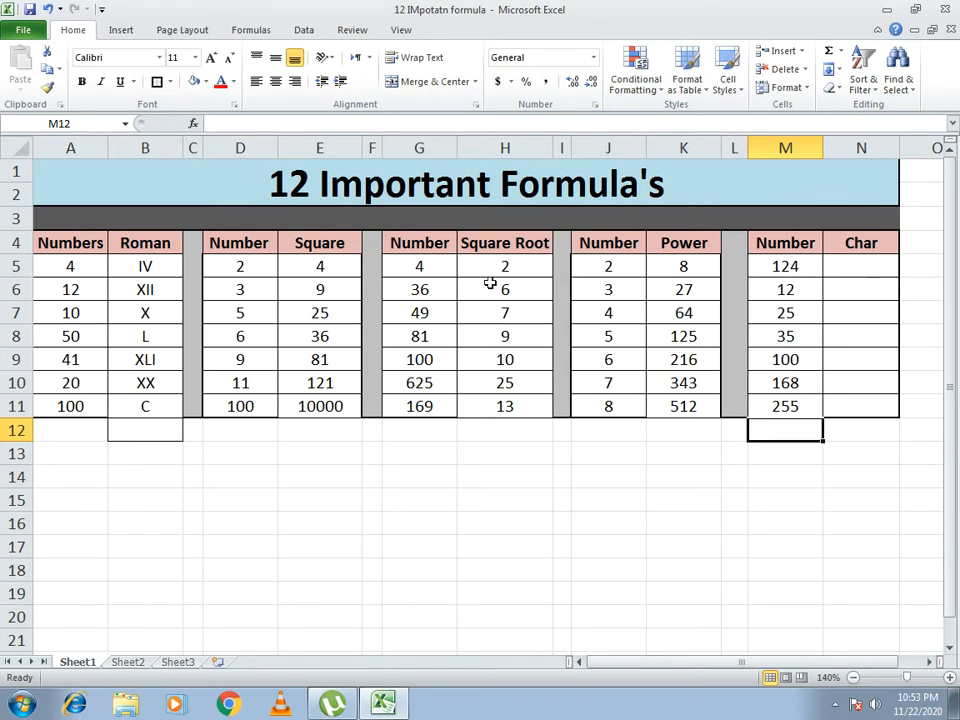
{"action": "left_click", "coordinate": [767, 409]}
- Enter =CHAR(M5) in cell N5 to return the character for the first number in column M
{"action": "left_click", "coordinate": [863, 264]}
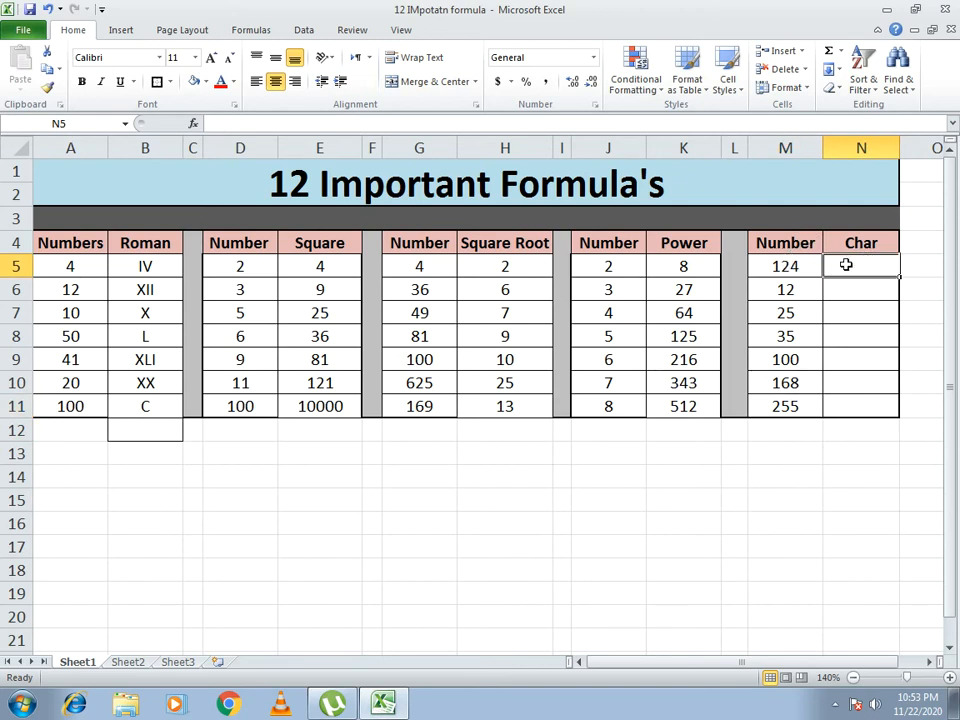
{"action": "type", "text": "=char"}
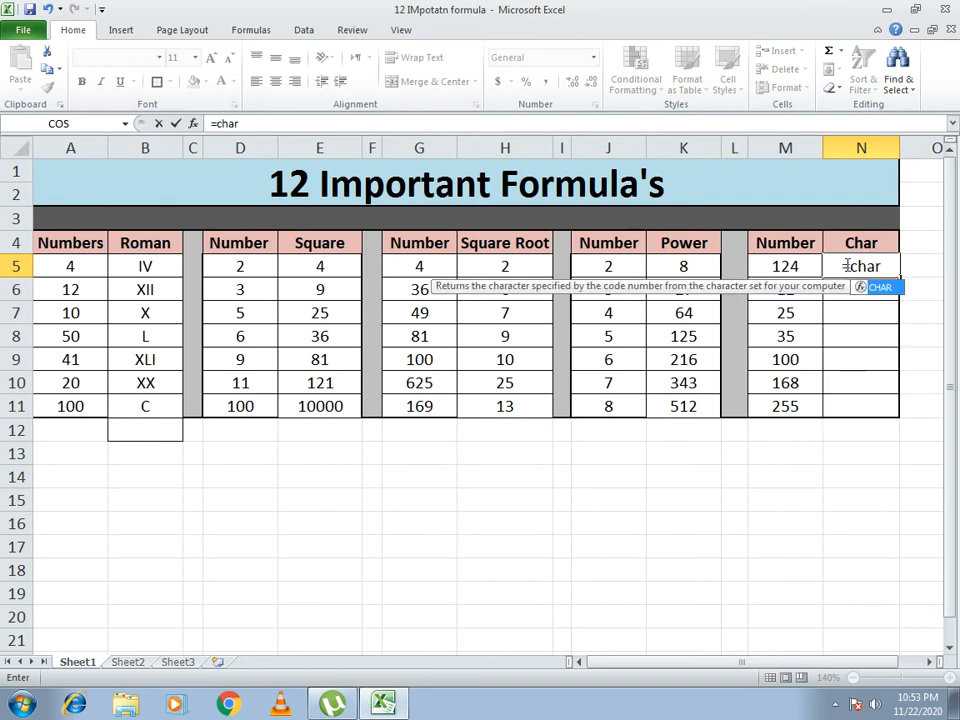
{"action": "type", "text": "("}
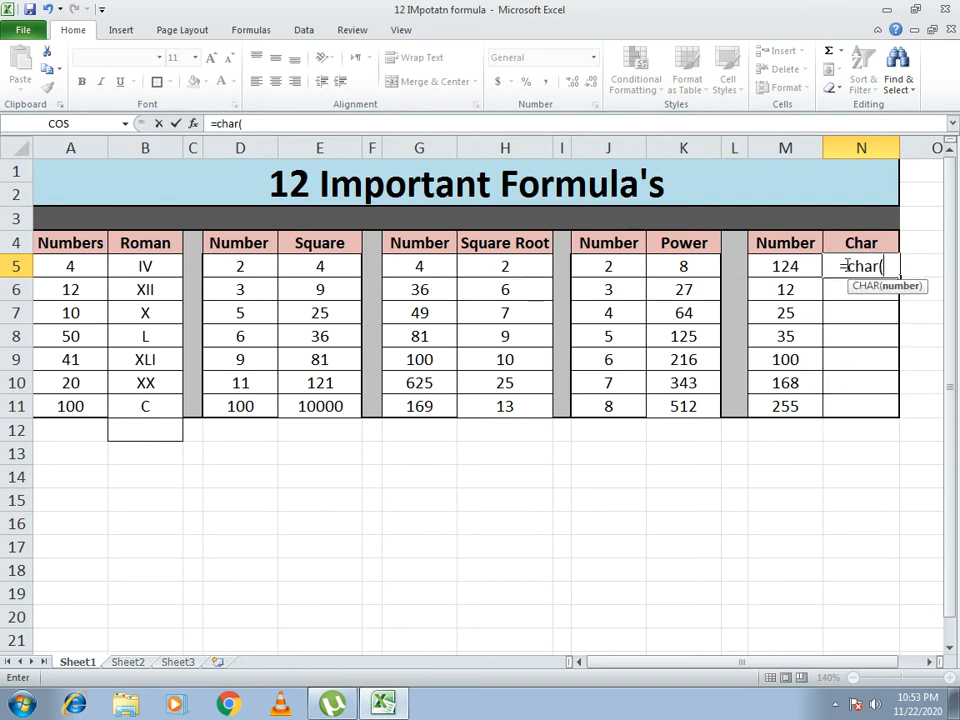
{"action": "left_click", "coordinate": [790, 262]}
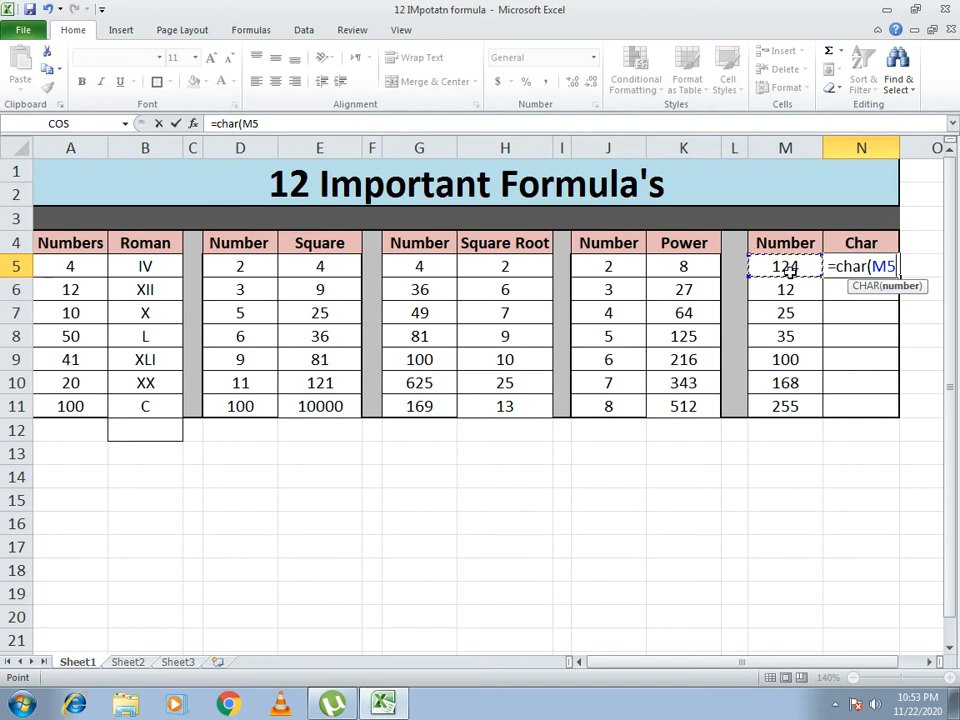
{"action": "type", "text": ")"}
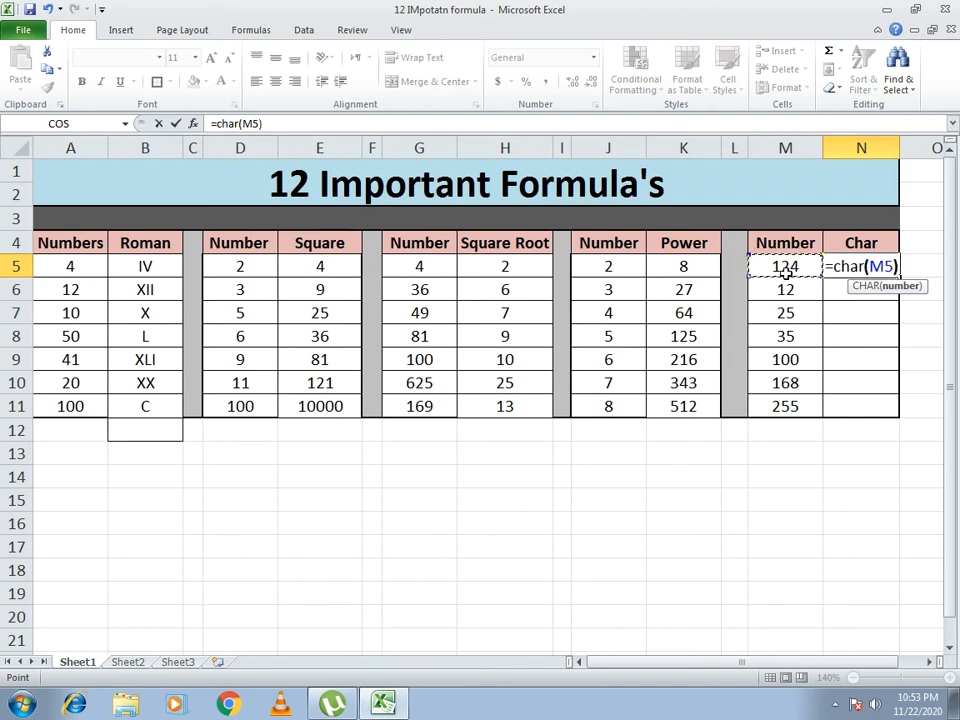
{"action": "key", "text": "Return"}
- Fill the CHAR formula from N5 down through N11
{"action": "key", "text": "Up"}
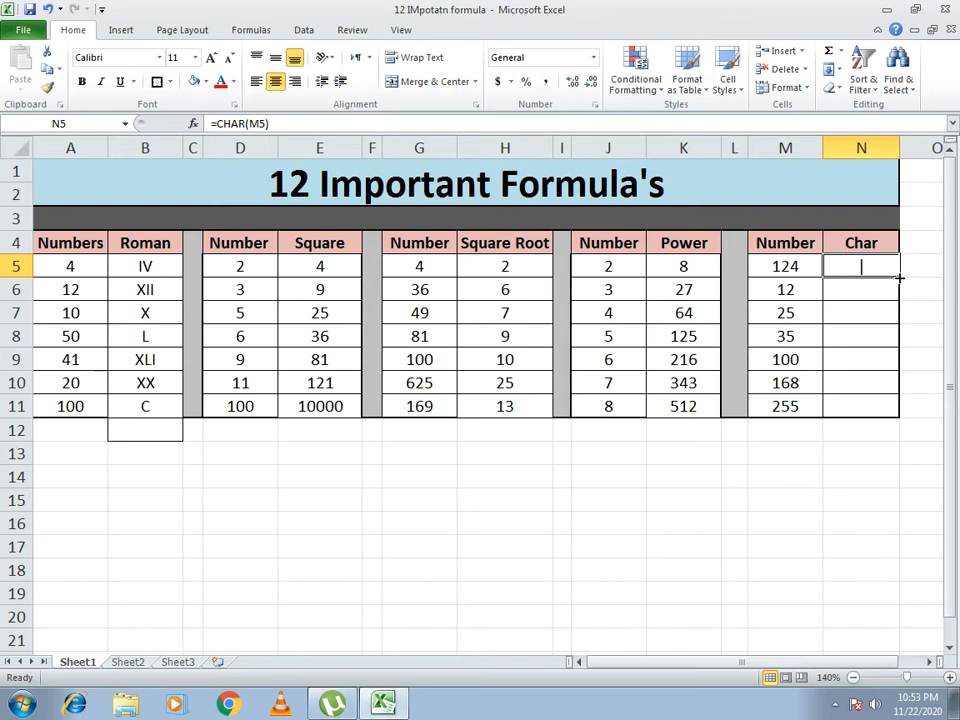
{"action": "left_click_drag", "start_coordinate": [898, 274], "coordinate": [900, 416]}
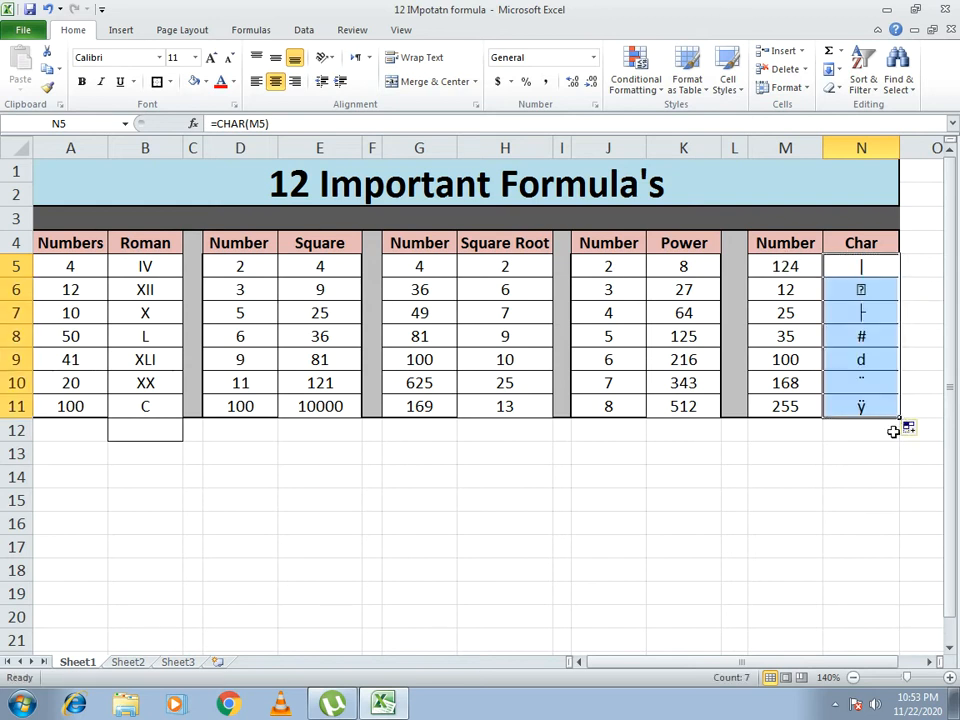
{"action": "left_click", "coordinate": [886, 470]}
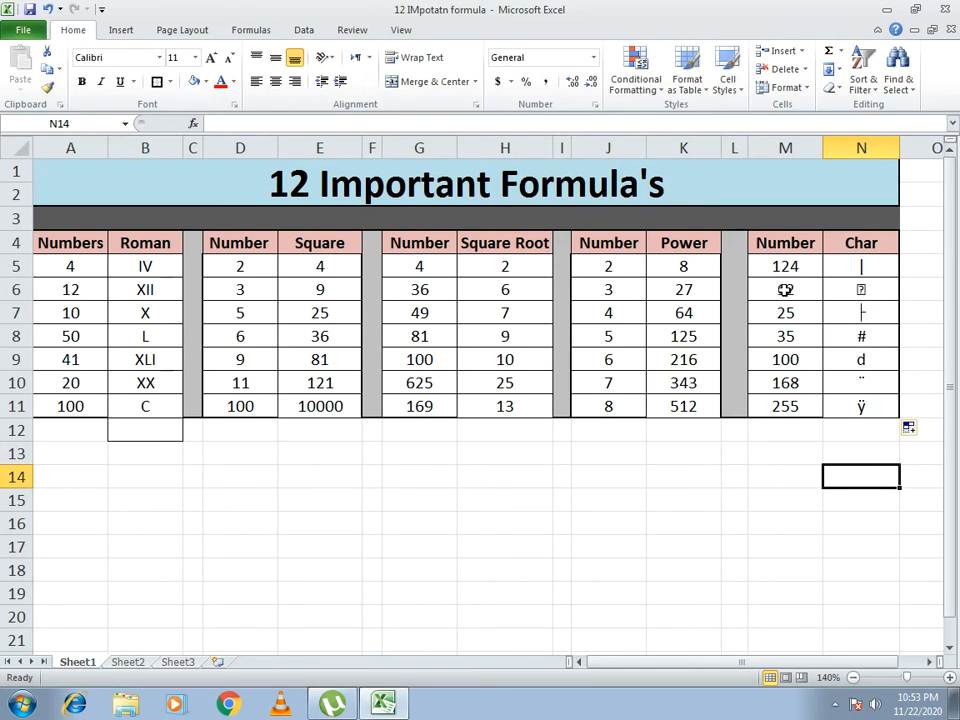
- Set the number in cell M6 to 30
{"action": "left_click", "coordinate": [786, 289]}
{"action": "type", "text": "30"}
{"action": "key", "text": "Return"}
{"action": "left_click", "coordinate": [786, 290]}
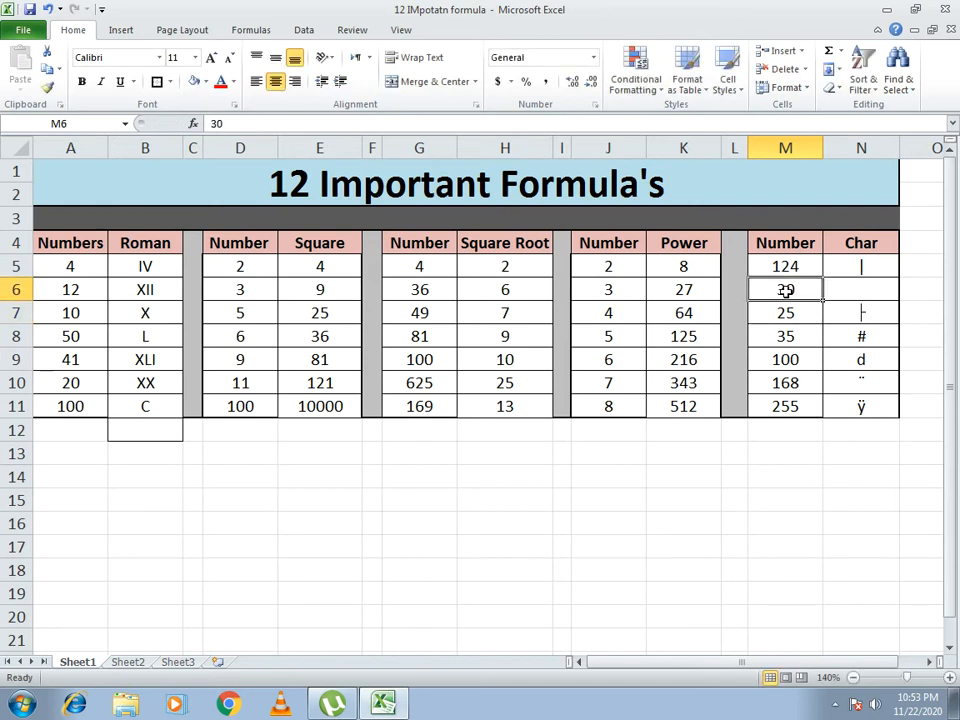
- Enter 14 in cell N6 in place of its CHAR formula
{"action": "left_click", "coordinate": [883, 291]}
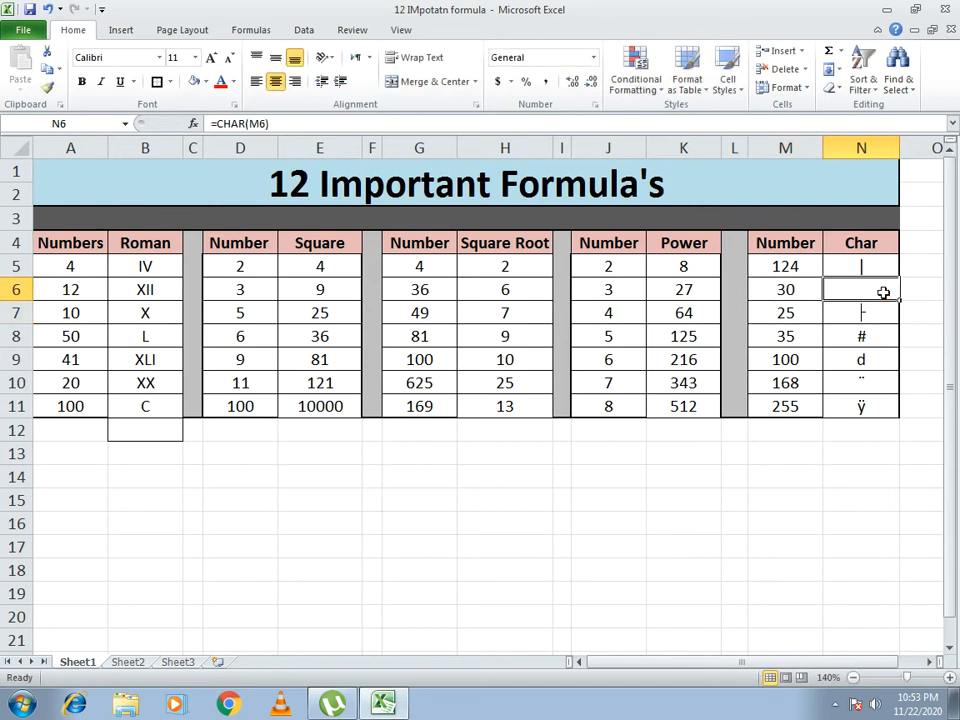
{"action": "type", "text": "14"}
{"action": "key", "text": "Return"}
- Set the number in cell M6 to 14
{"action": "left_click", "coordinate": [883, 291]}
{"action": "key", "text": "Left"}
{"action": "type", "text": "14"}
{"action": "key", "text": "Return"}
{"action": "key", "text": "Up"}
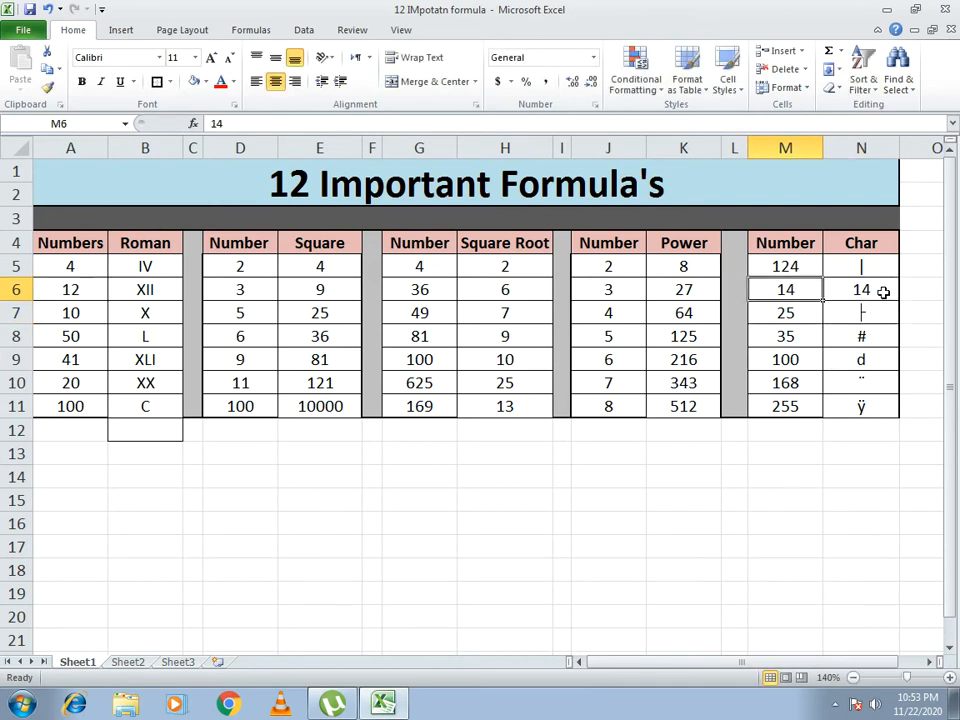
{"action": "type", "text": "=char"}
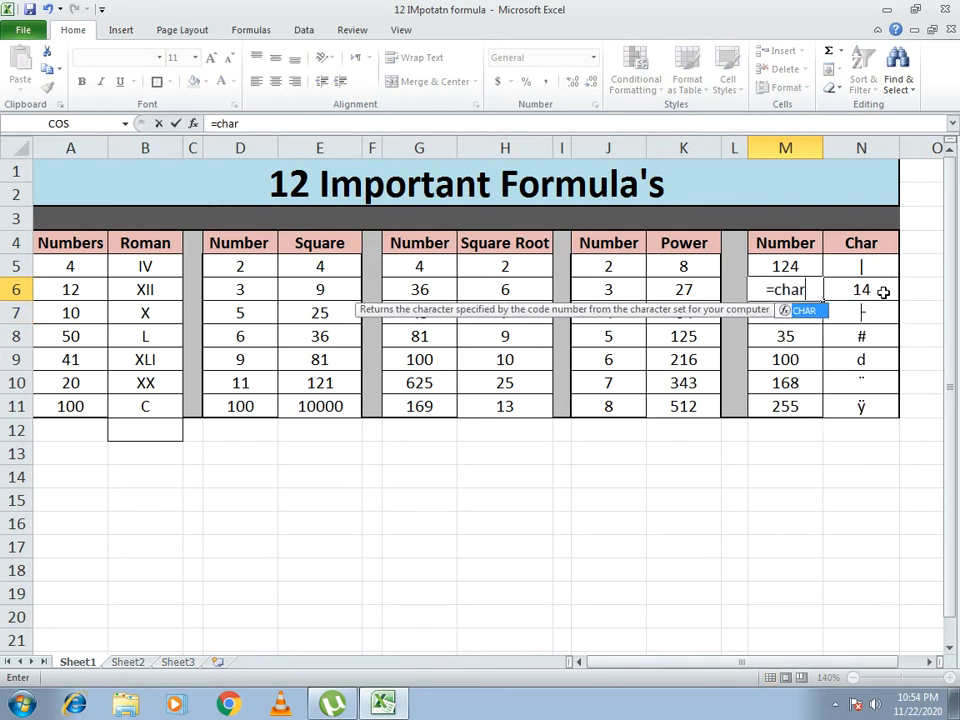
{"action": "key", "text": "Escape"}
{"action": "key", "text": "Escape"}
- Restore the character formula in cell N6 by entering =CHAR(M6)
{"action": "left_click", "coordinate": [883, 291]}
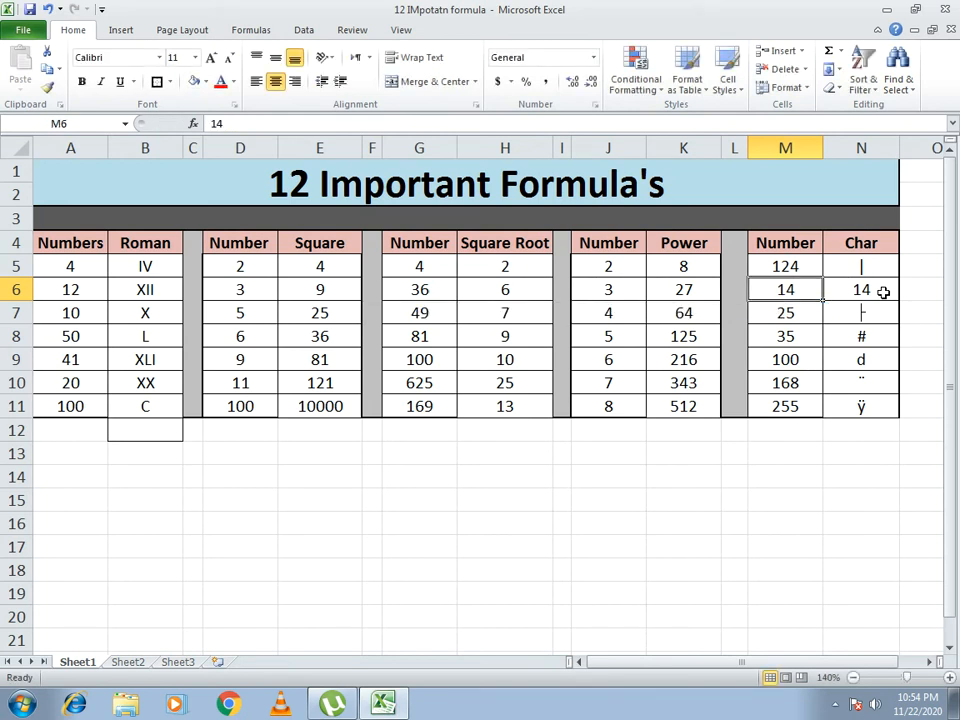
{"action": "type", "text": "=char"}
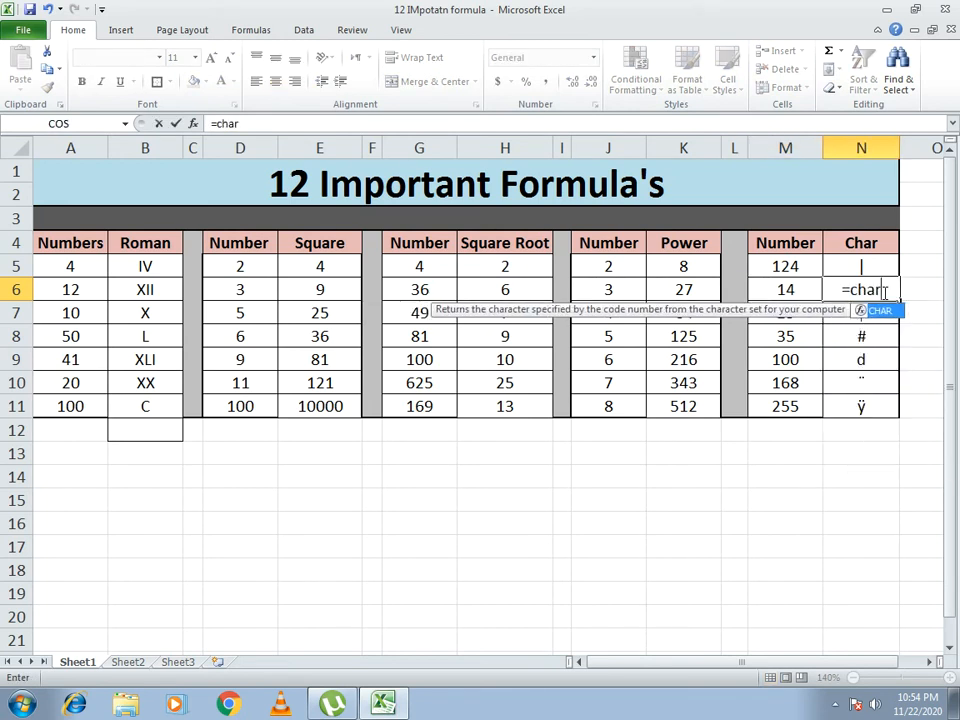
{"action": "type", "text": "("}
{"action": "left_click", "coordinate": [799, 288]}
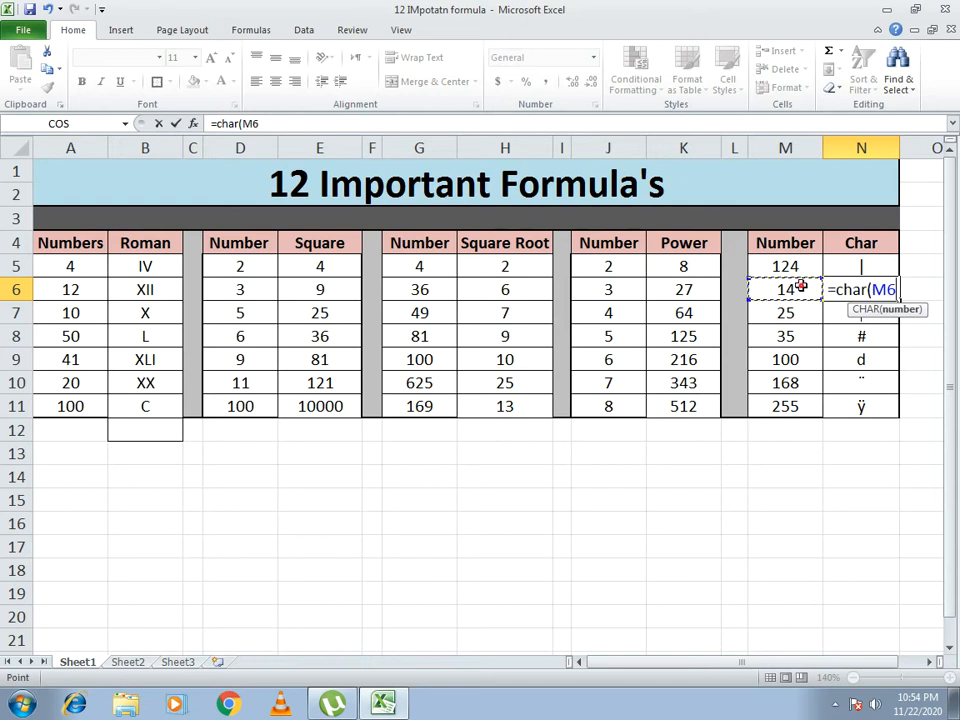
{"action": "type", "text": ")"}
{"action": "key", "text": "Return"}
{"action": "key", "text": "Up"}
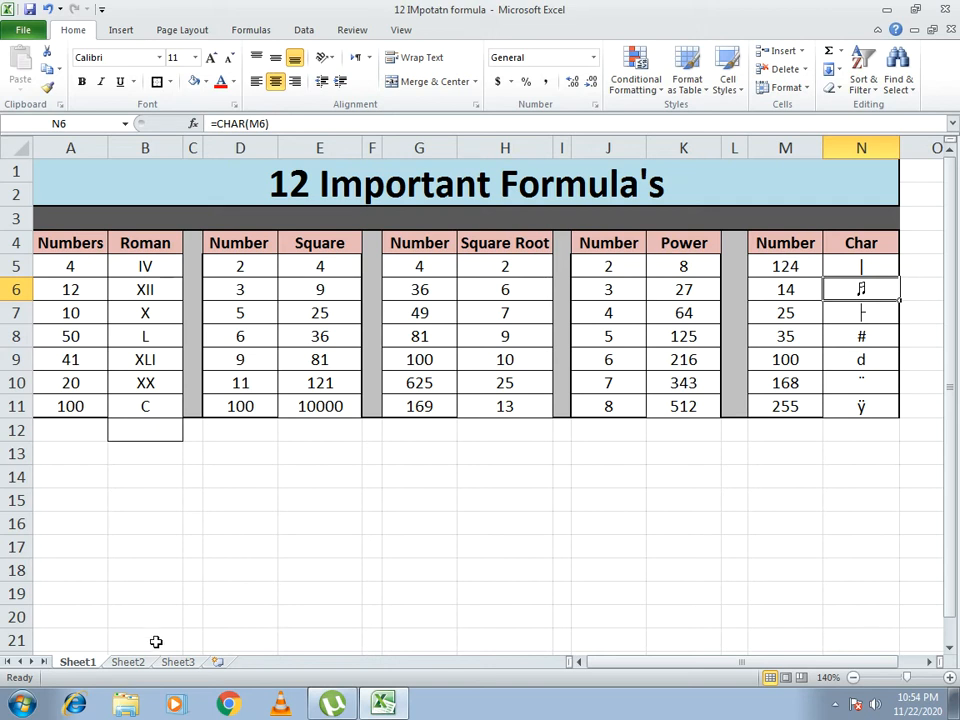
- On Sheet2, enter =PROPER(A5) in cell C5 to convert the first Particulars entry to proper case
{"action": "left_click", "coordinate": [126, 662]}
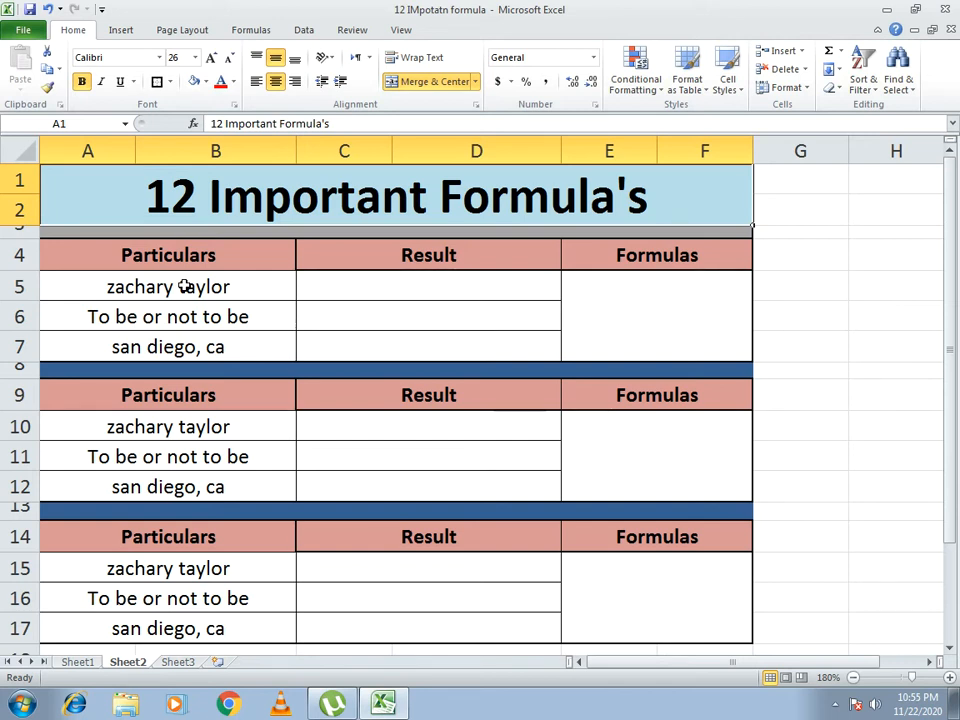
{"action": "left_click", "coordinate": [366, 294]}
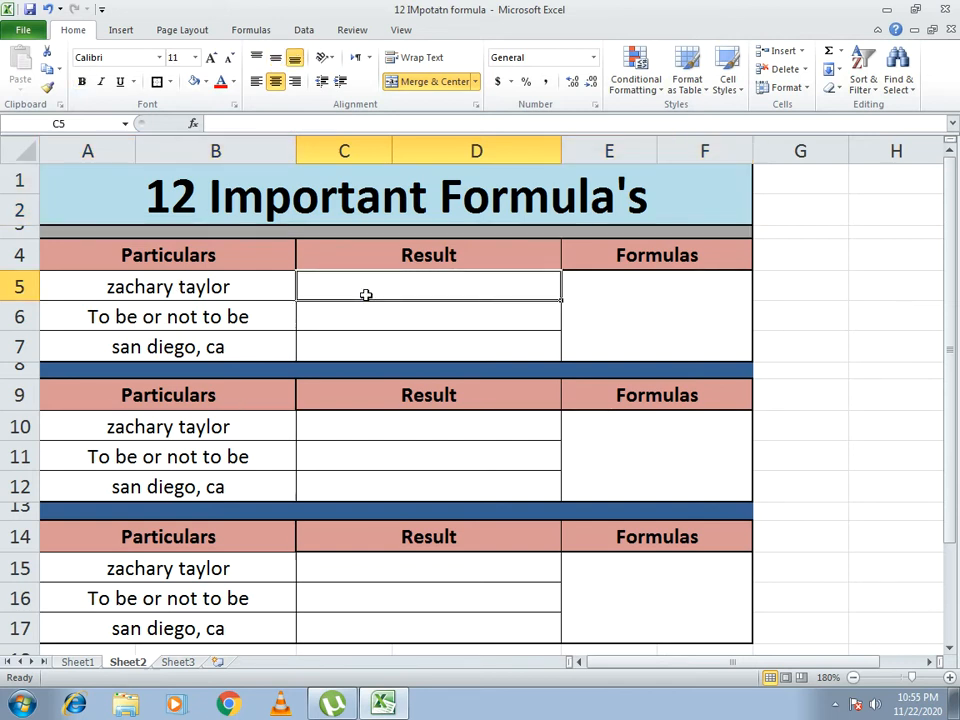
{"action": "type", "text": "="}
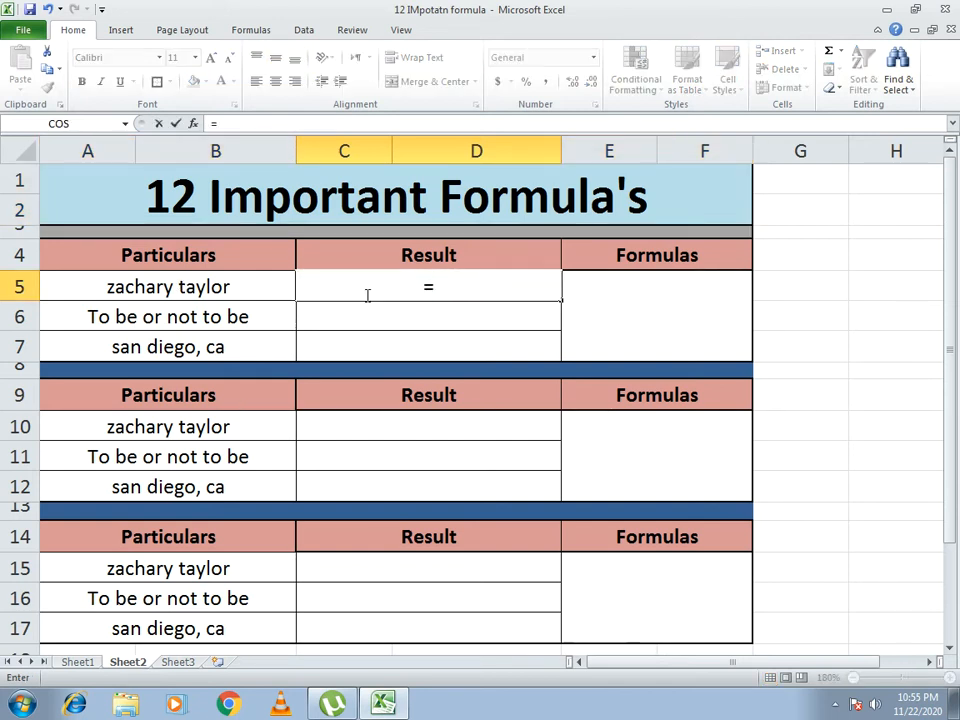
{"action": "type", "text": "proper"}
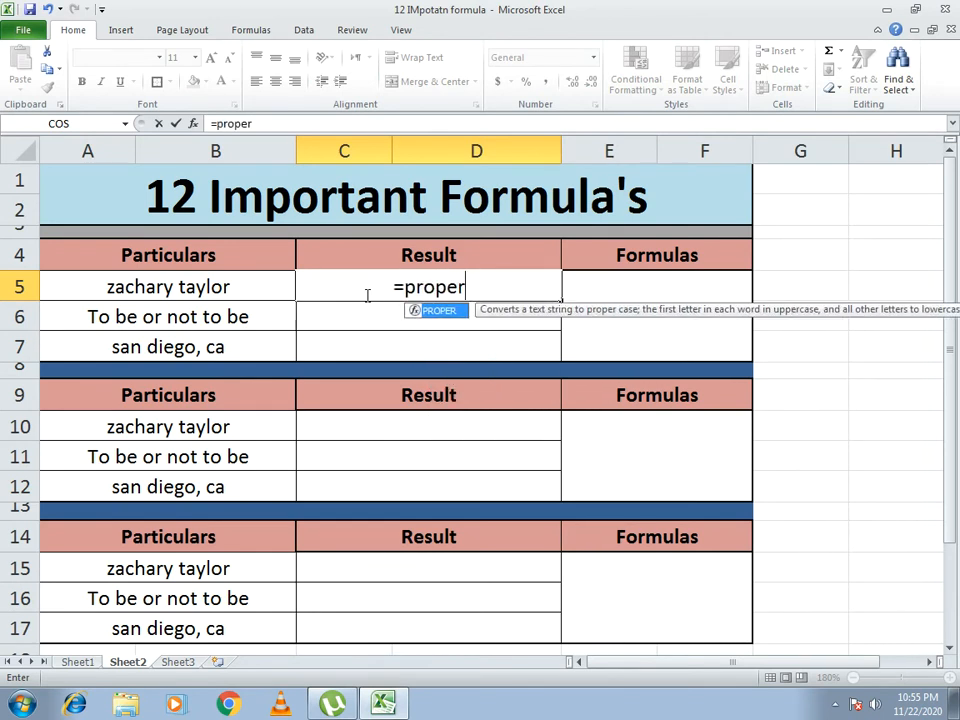
{"action": "type", "text": "("}
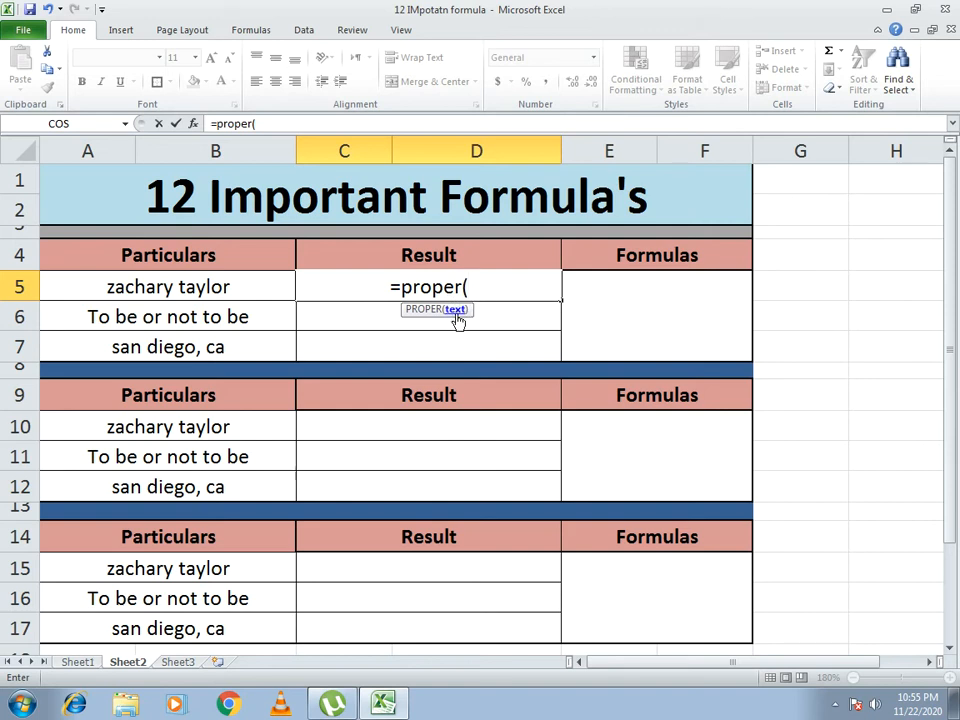
{"action": "left_click", "coordinate": [187, 289]}
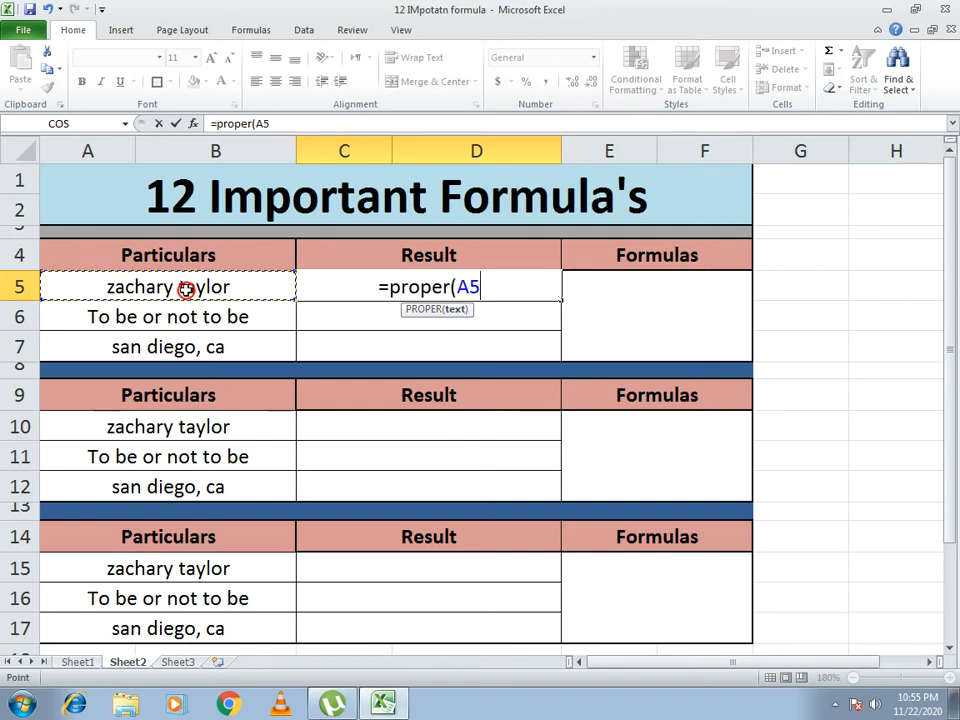
{"action": "type", "text": ")"}
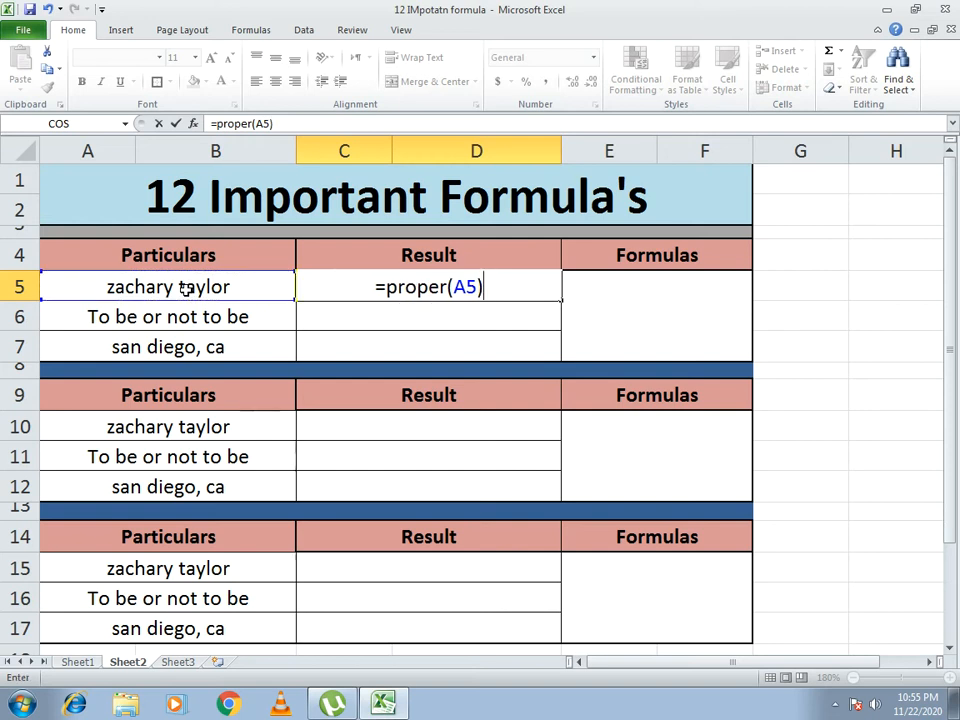
{"action": "key", "text": "Return"}
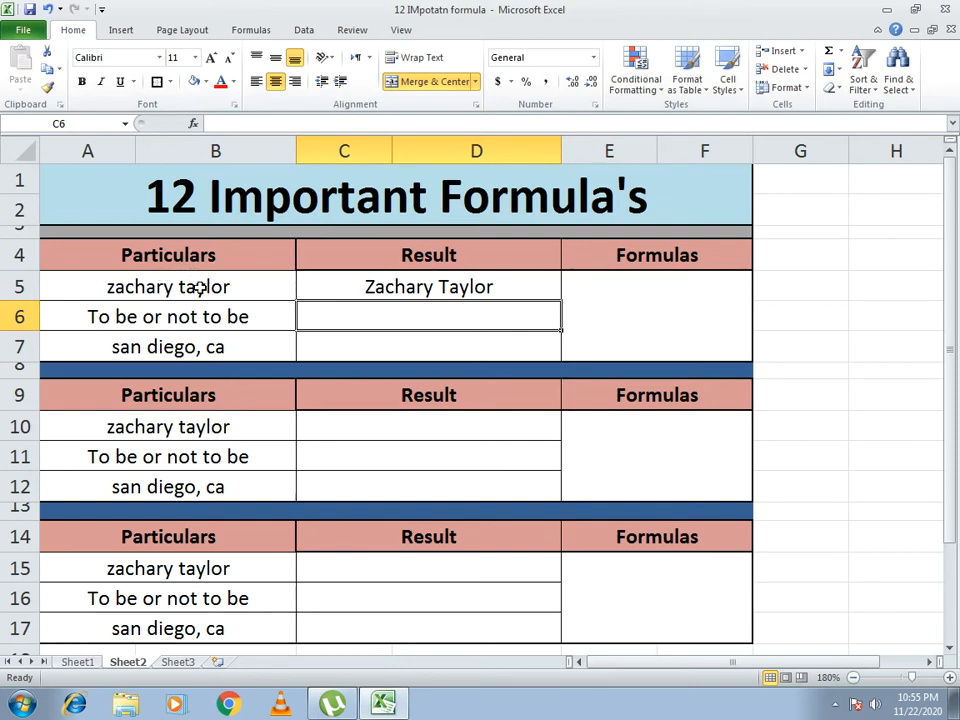
- Fill the PROPER formula in C5 down through C7 to convert the remaining Particulars entries
{"action": "left_click", "coordinate": [551, 297]}
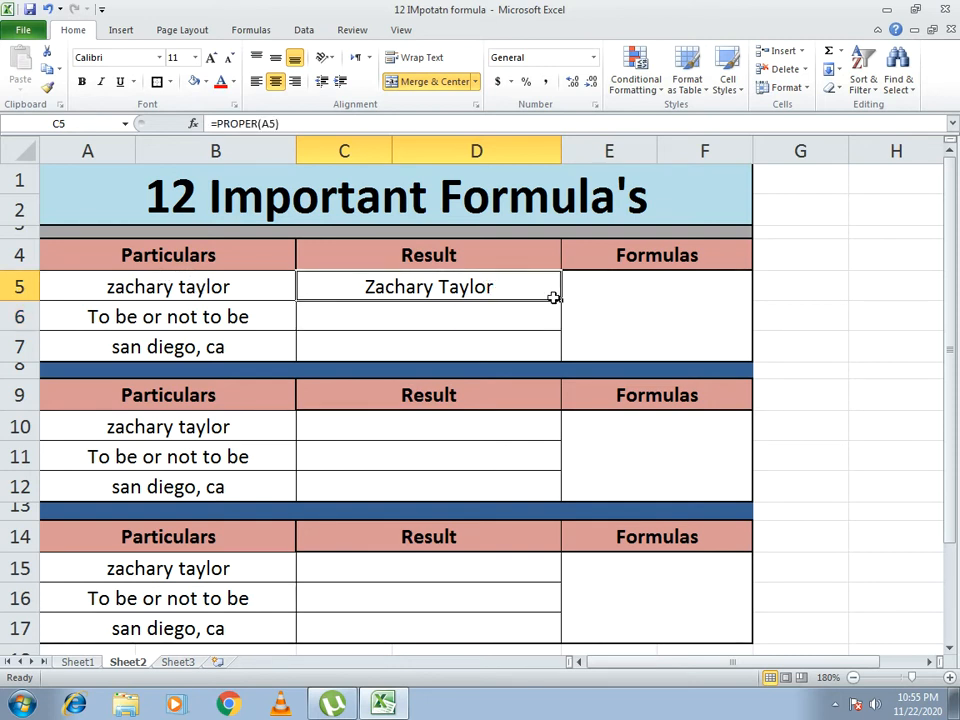
{"action": "left_click_drag", "start_coordinate": [560, 298], "coordinate": [562, 358]}
{"action": "left_click", "coordinate": [426, 319]}
{"action": "left_click", "coordinate": [430, 343]}
- Show the formula of C5 as plain text in the first table's Formulas cell E5 by entering '=PROPER(A5)
{"action": "left_click", "coordinate": [371, 283]}
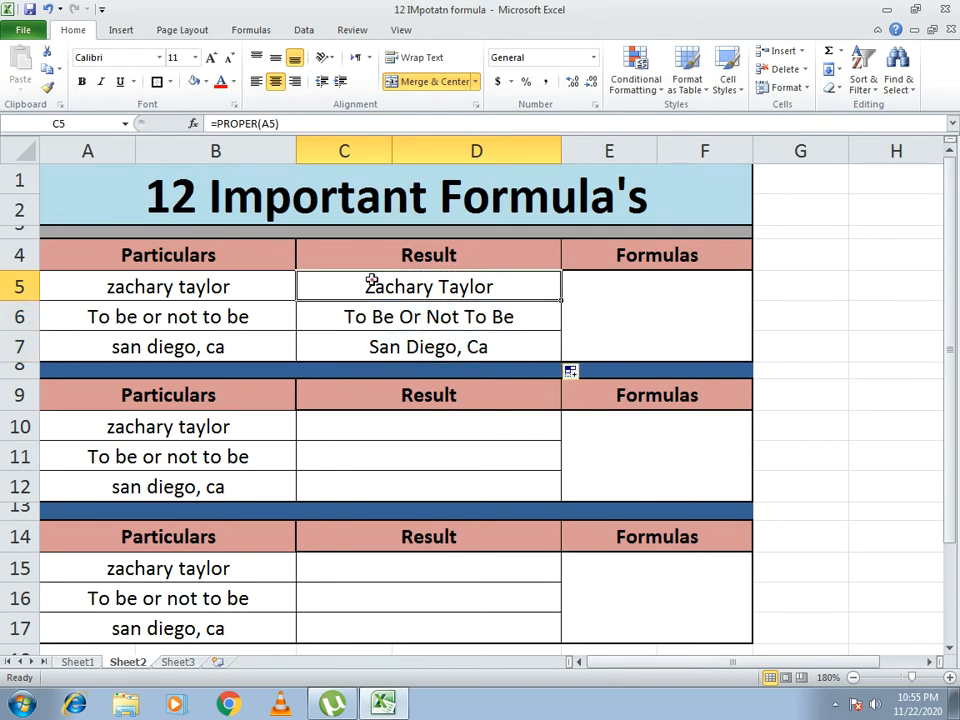
{"action": "left_click", "coordinate": [312, 121]}
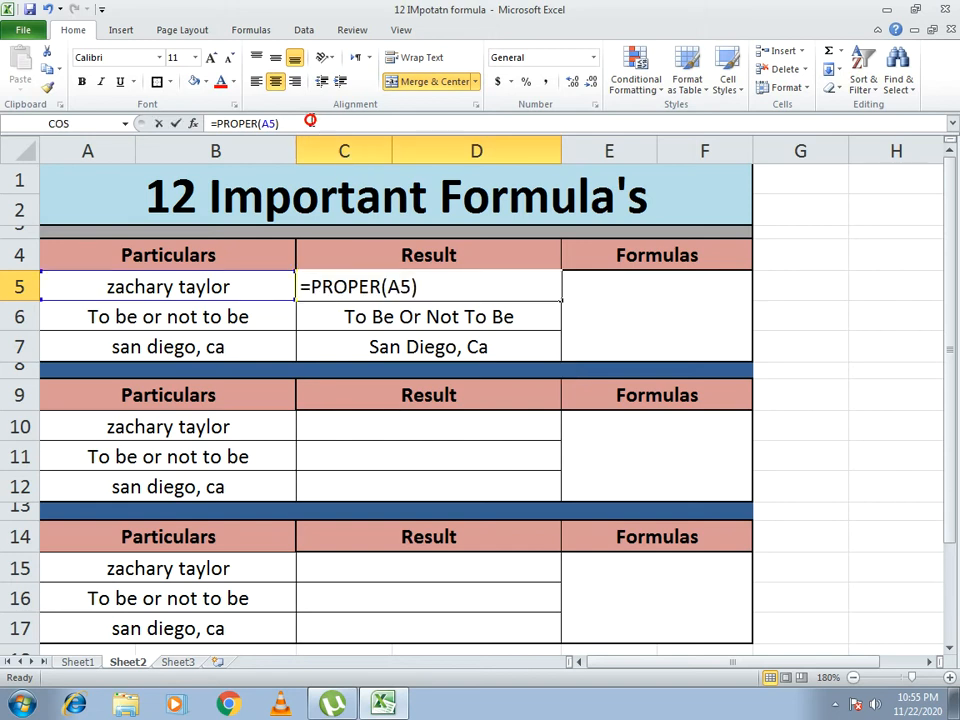
{"action": "left_click_drag", "start_coordinate": [312, 121], "coordinate": [128, 122]}
{"action": "key", "text": "Escape"}
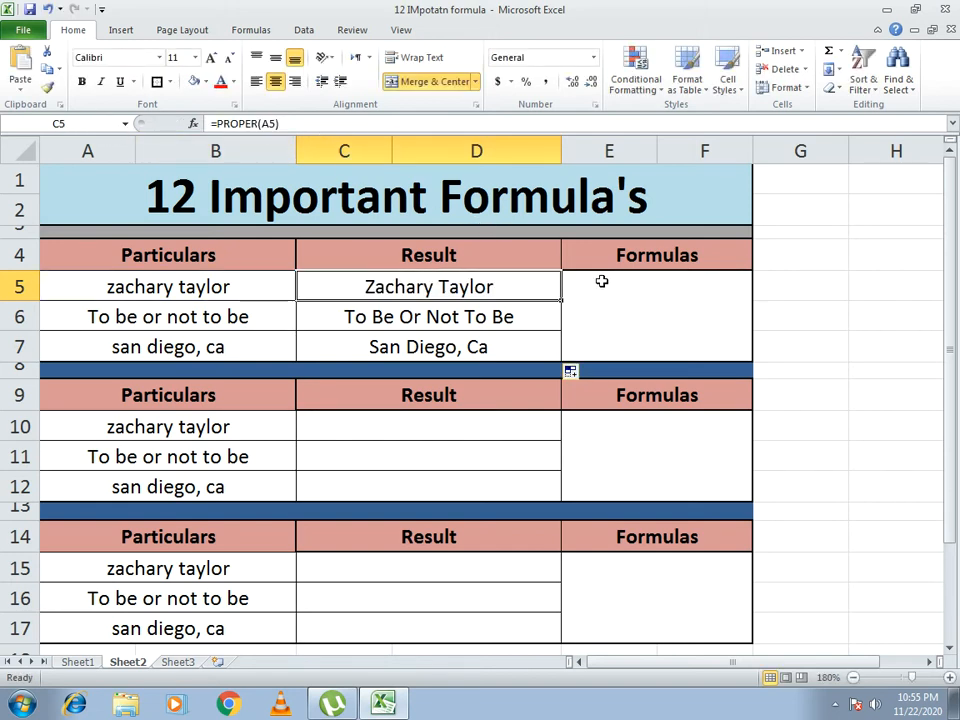
{"action": "left_click", "coordinate": [605, 290]}
{"action": "type", "text": "=PROPER(A5)"}
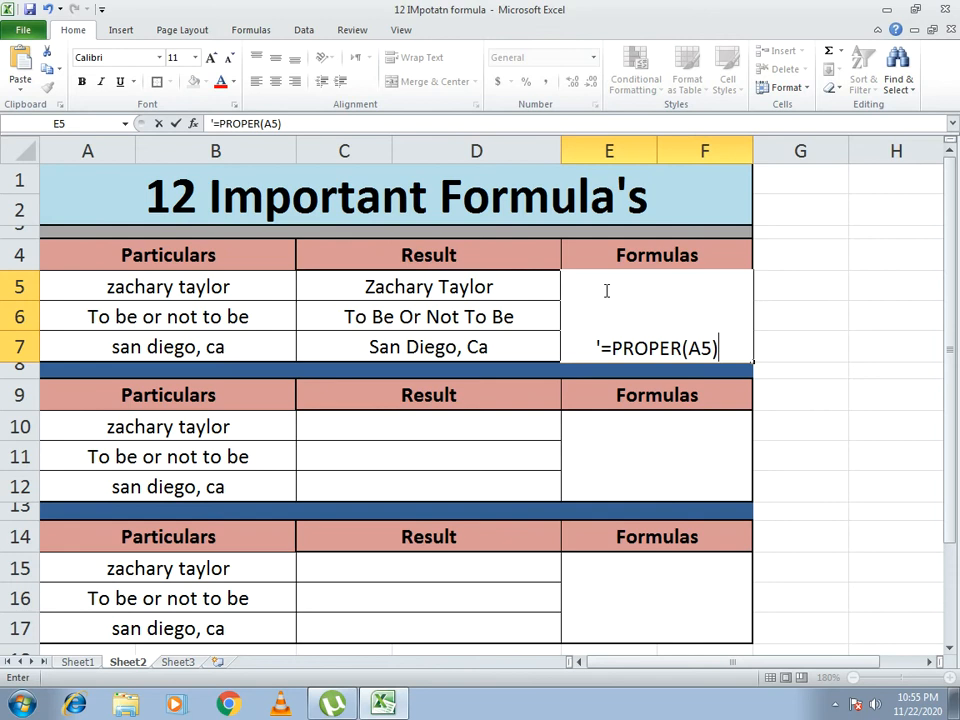
{"action": "key", "text": "Return"}
- Middle-align the formula text in E5 and copy its formatting to the Formulas cells E10 and E15
{"action": "left_click", "coordinate": [605, 290]}
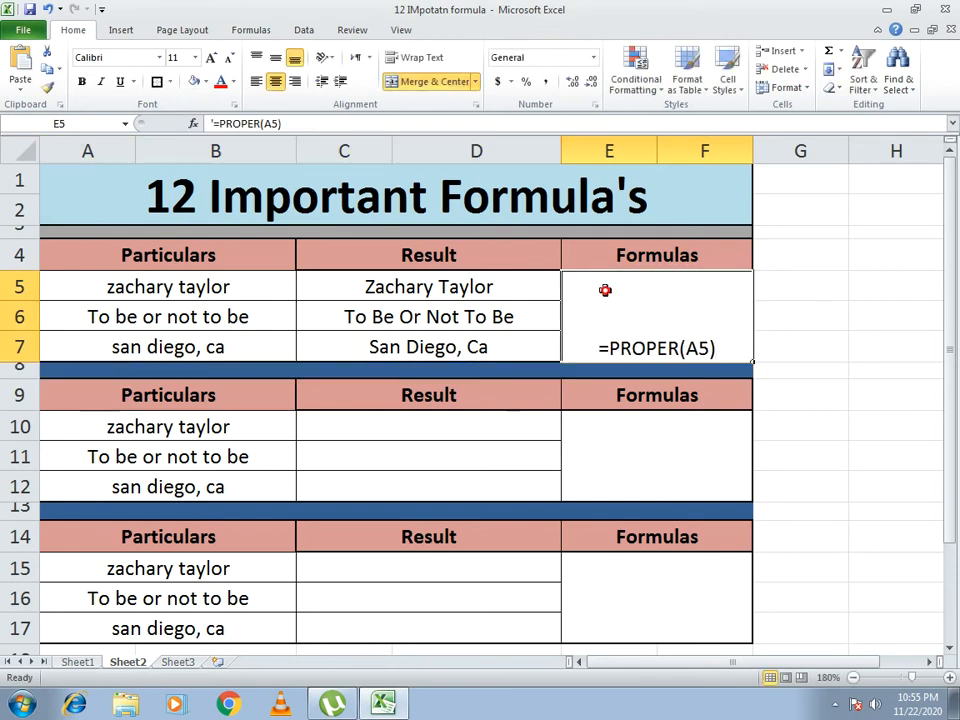
{"action": "left_click", "coordinate": [276, 58]}
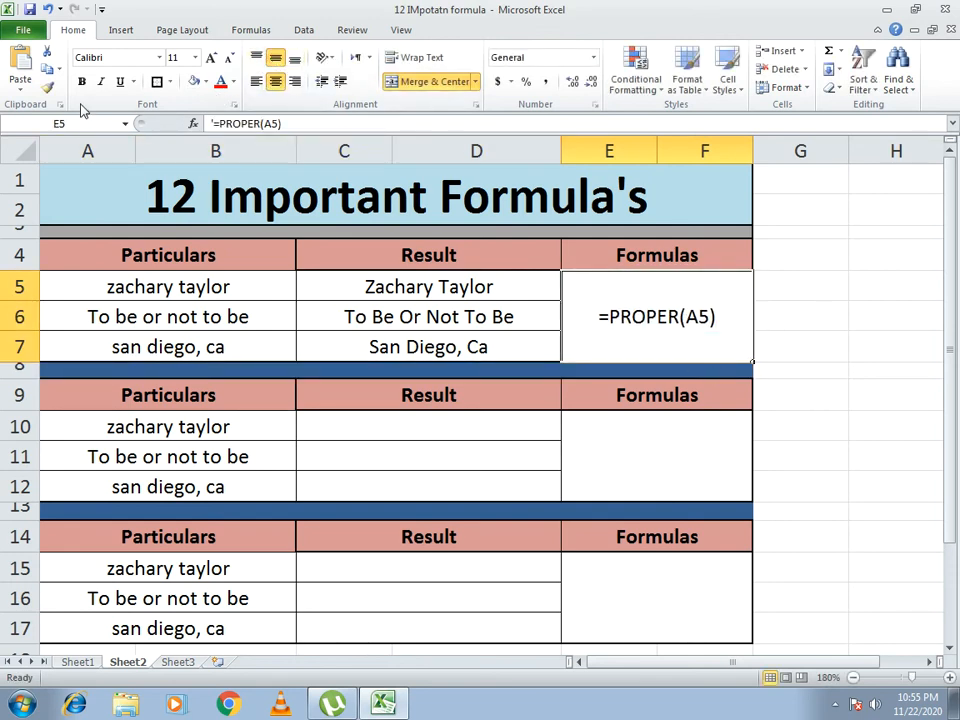
{"action": "left_click", "coordinate": [47, 87]}
{"action": "left_click", "coordinate": [640, 446]}
{"action": "left_click", "coordinate": [47, 87]}
{"action": "left_click", "coordinate": [616, 597]}
{"action": "left_click", "coordinate": [821, 506]}
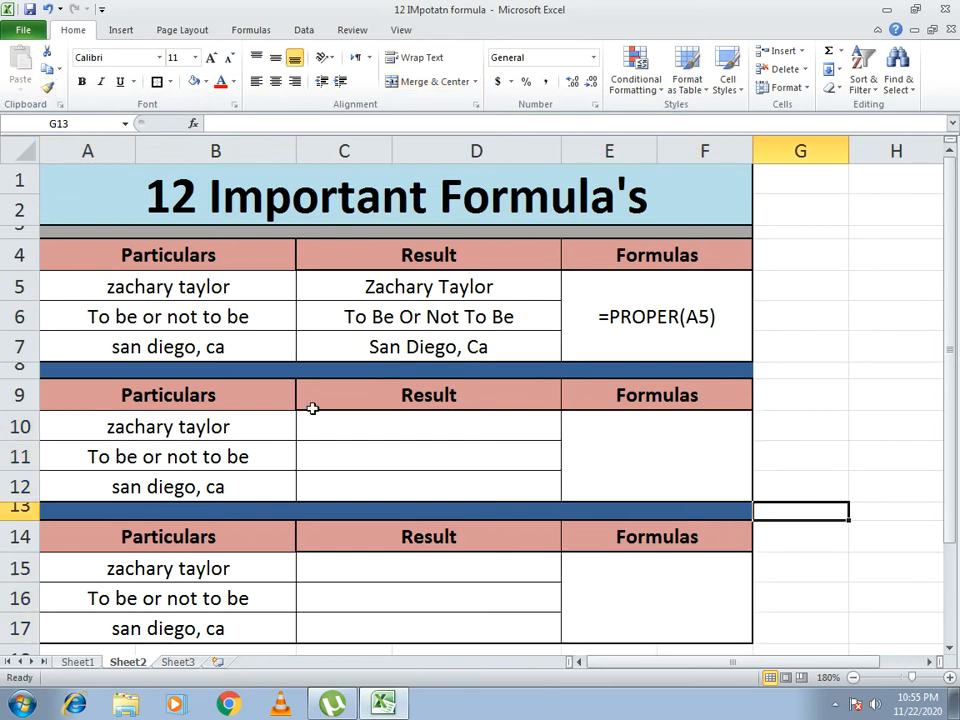
- Enter =UPPER(A10) in cell C10 to convert the second table's first Particulars entry to capitals
{"action": "left_click", "coordinate": [326, 422]}
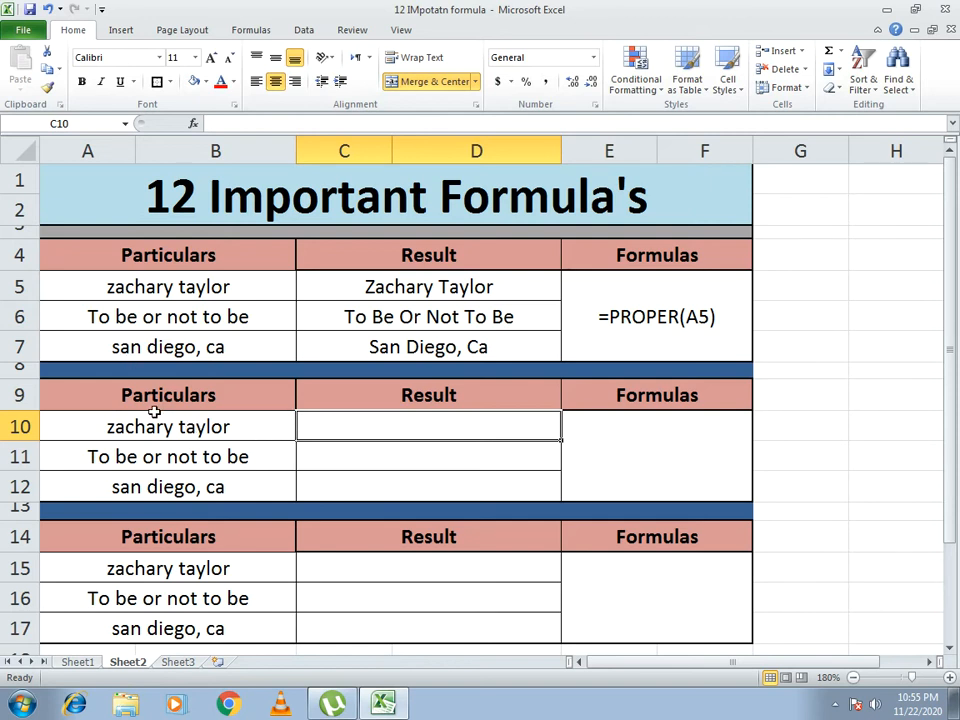
{"action": "type", "text": "="}
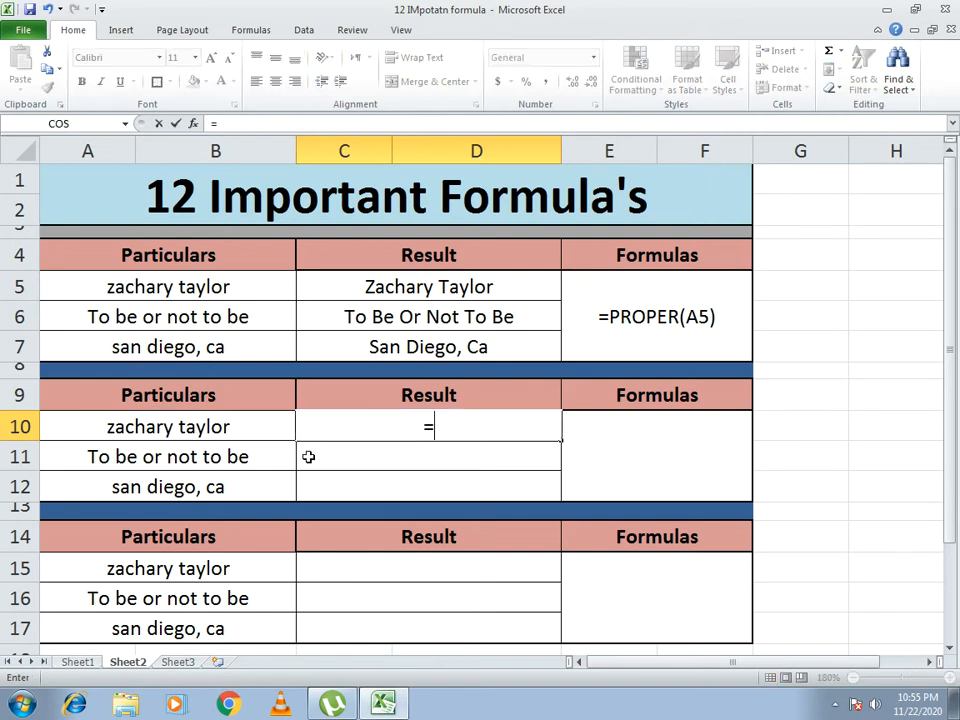
{"action": "type", "text": "upp"}
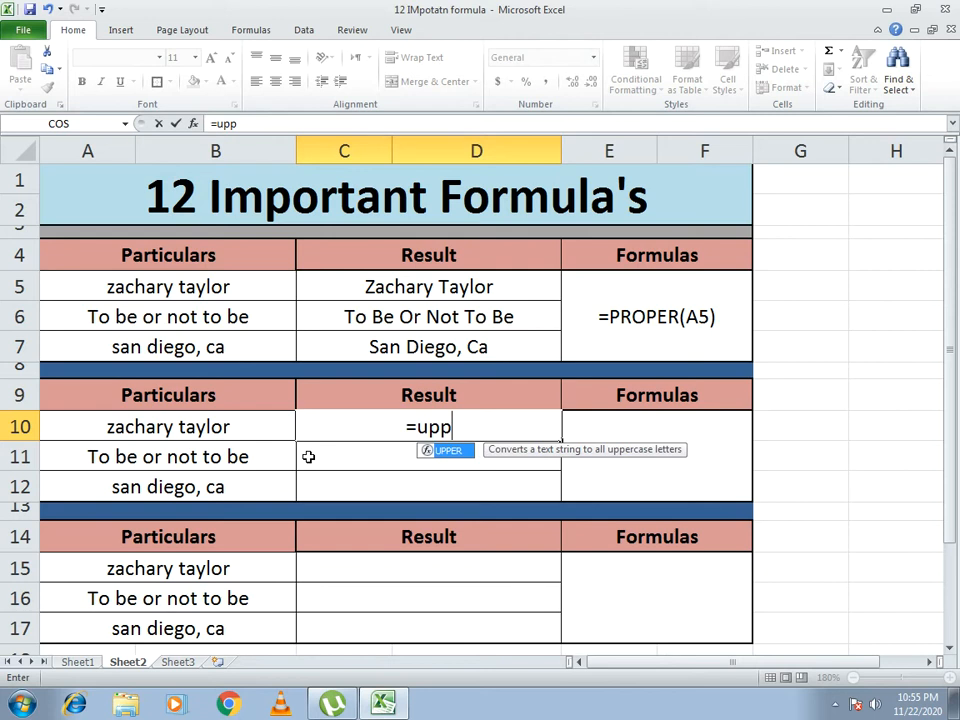
{"action": "type", "text": "er("}
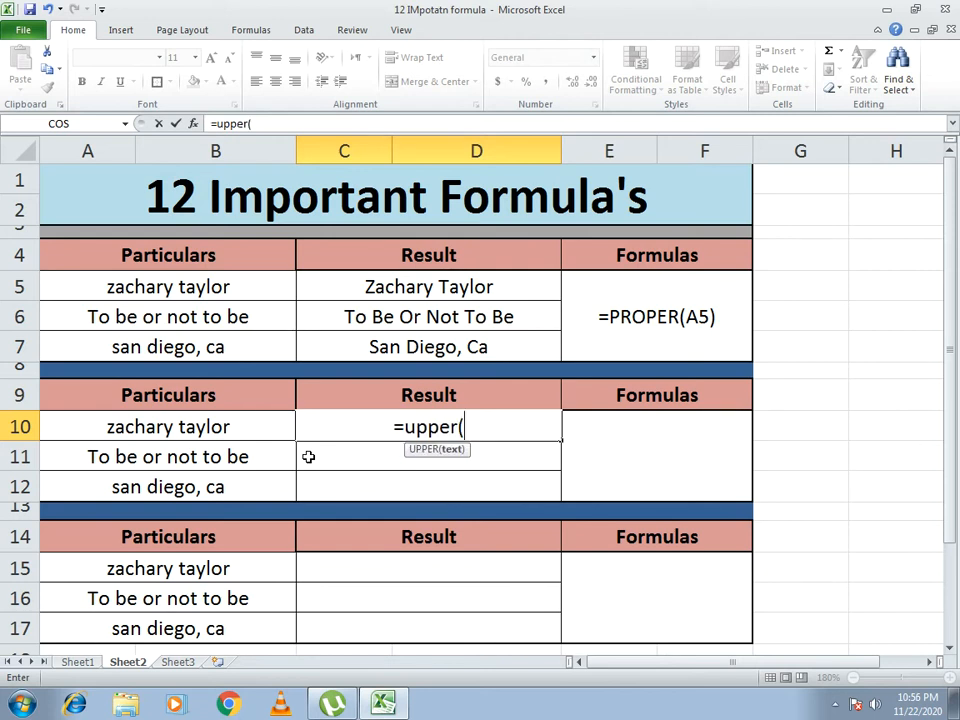
{"action": "left_click", "coordinate": [230, 428]}
{"action": "type", "text": ")"}
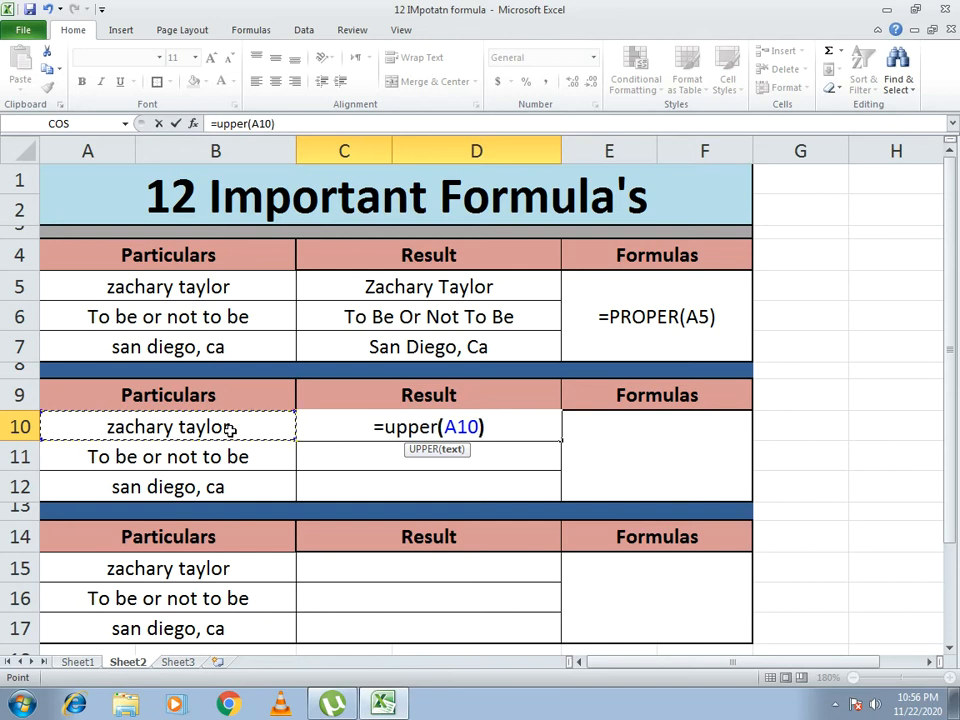
{"action": "key", "text": "Return"}
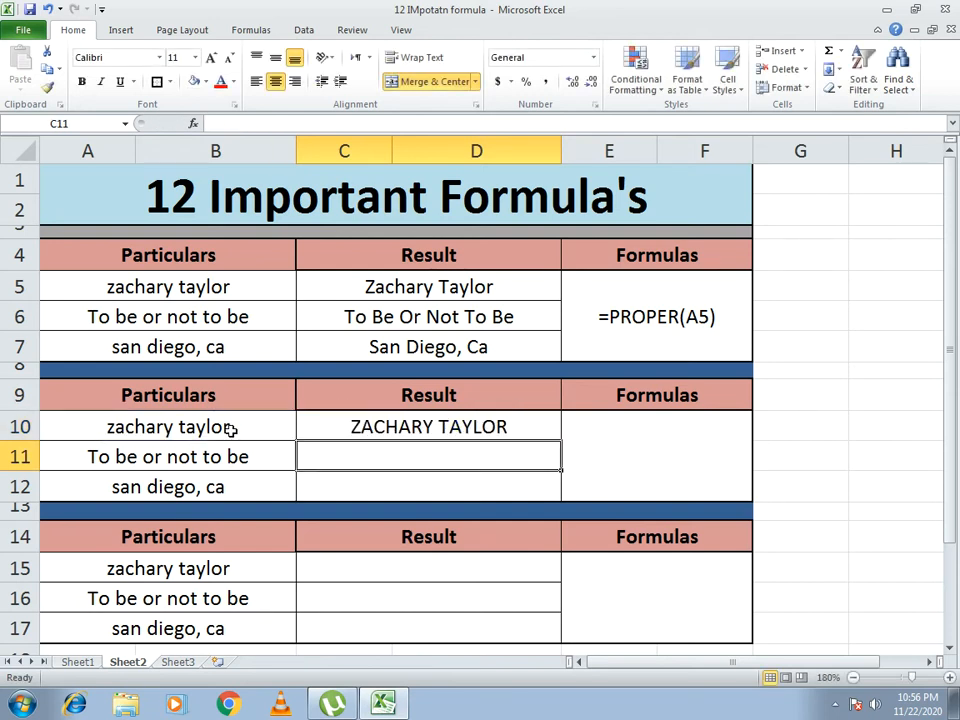
- Fill the UPPER formula from C10 down through C12
{"action": "left_click", "coordinate": [345, 428]}
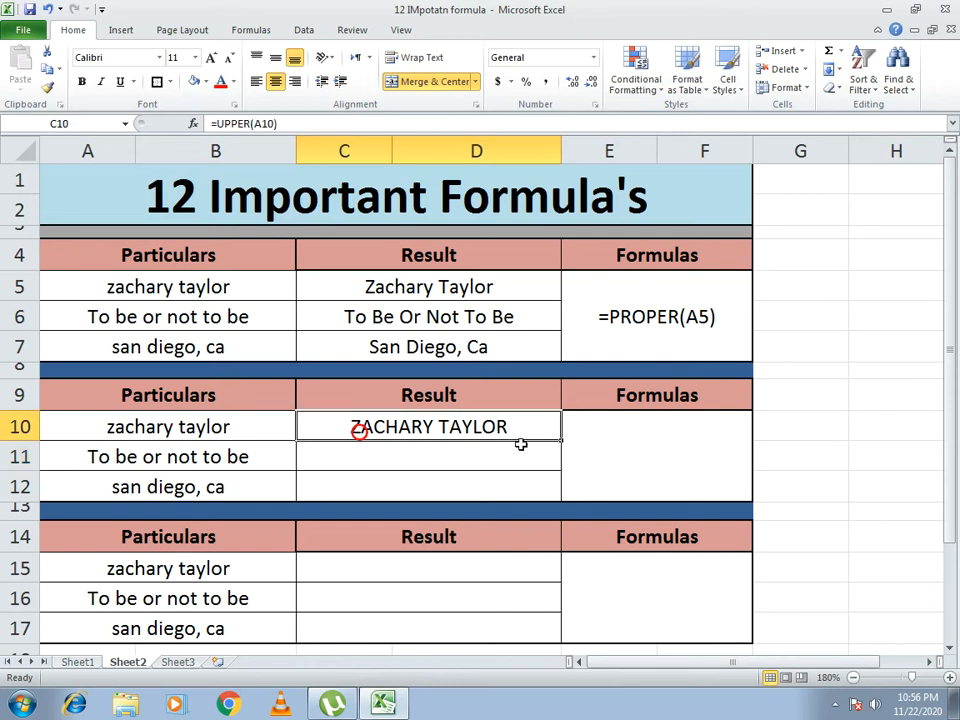
{"action": "double_click", "coordinate": [563, 440]}
{"action": "left_click_drag", "start_coordinate": [562, 440], "coordinate": [554, 484]}
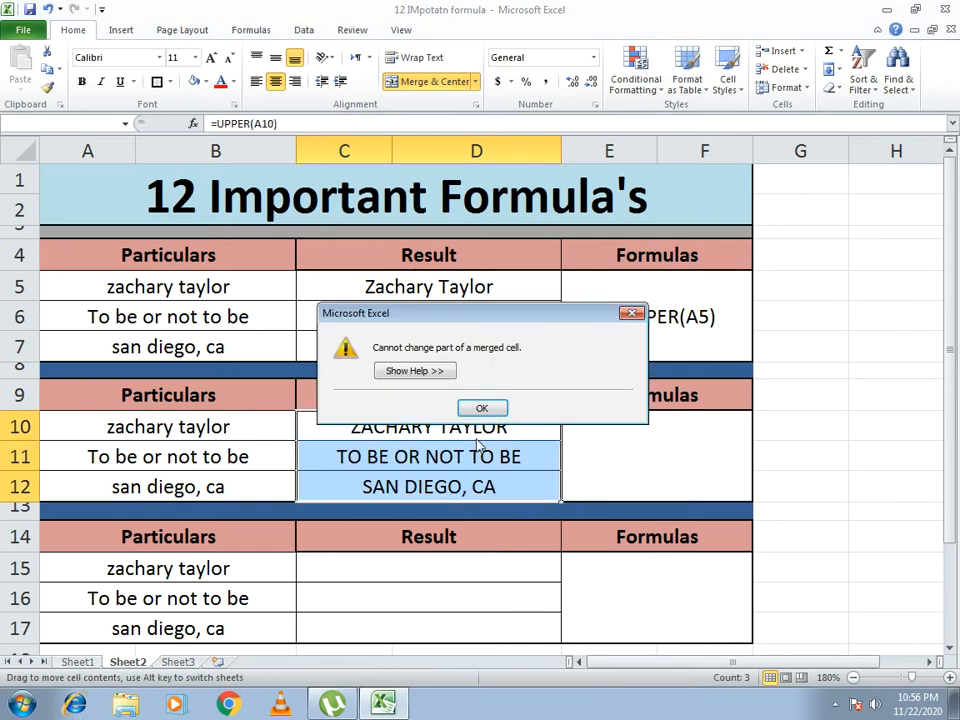
{"action": "left_click", "coordinate": [631, 313]}
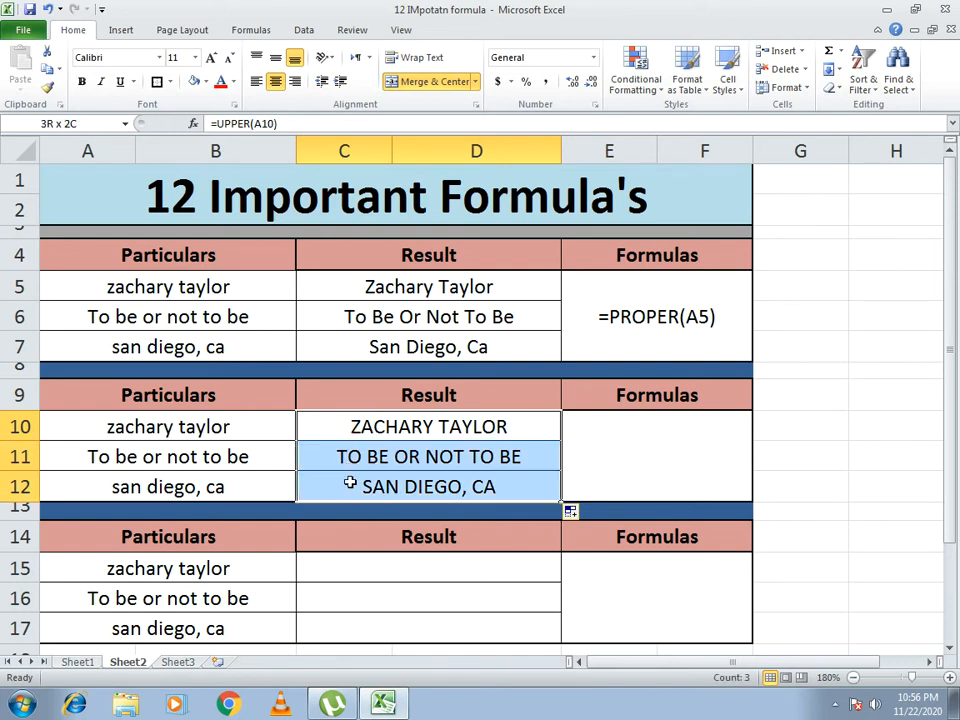
- Try to copy the uppercase results in C10:C12 into the third table's Particulars cells A15:A17
{"action": "key", "text": "ctrl+c"}
{"action": "left_click_drag", "start_coordinate": [167, 569], "coordinate": [167, 617]}
{"action": "key", "text": "ctrl+v"}
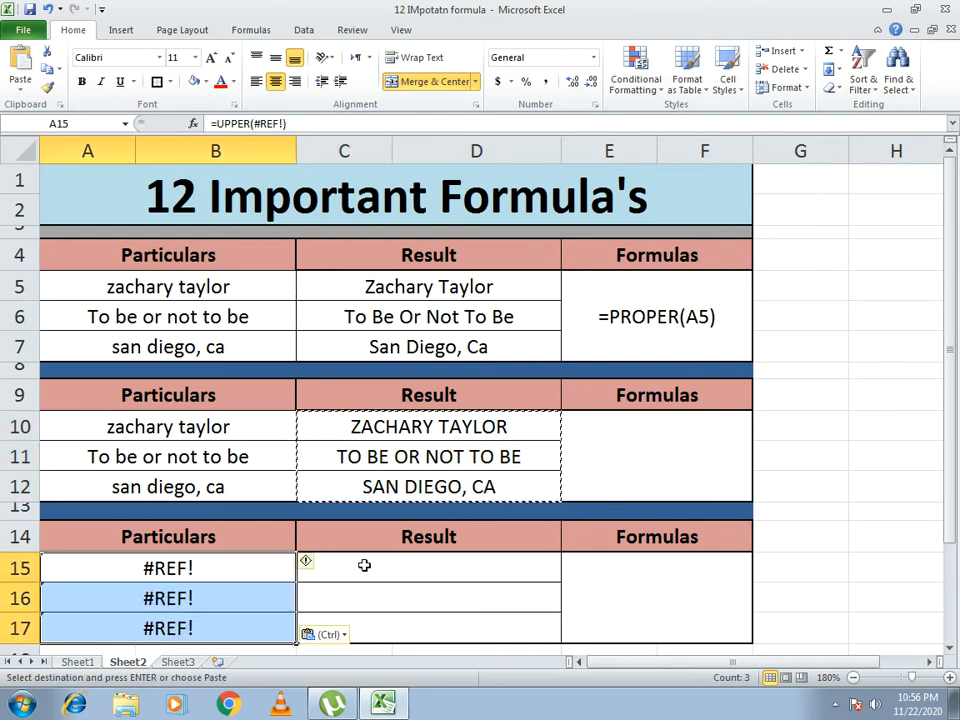
- Retype the third table's Particulars in capitals: the person's full name in A15, TO BE OR NOT TO BE in A16, and SAN DIEGO , CA in A17
{"action": "left_click", "coordinate": [198, 569]}
{"action": "type", "text": "Z"}
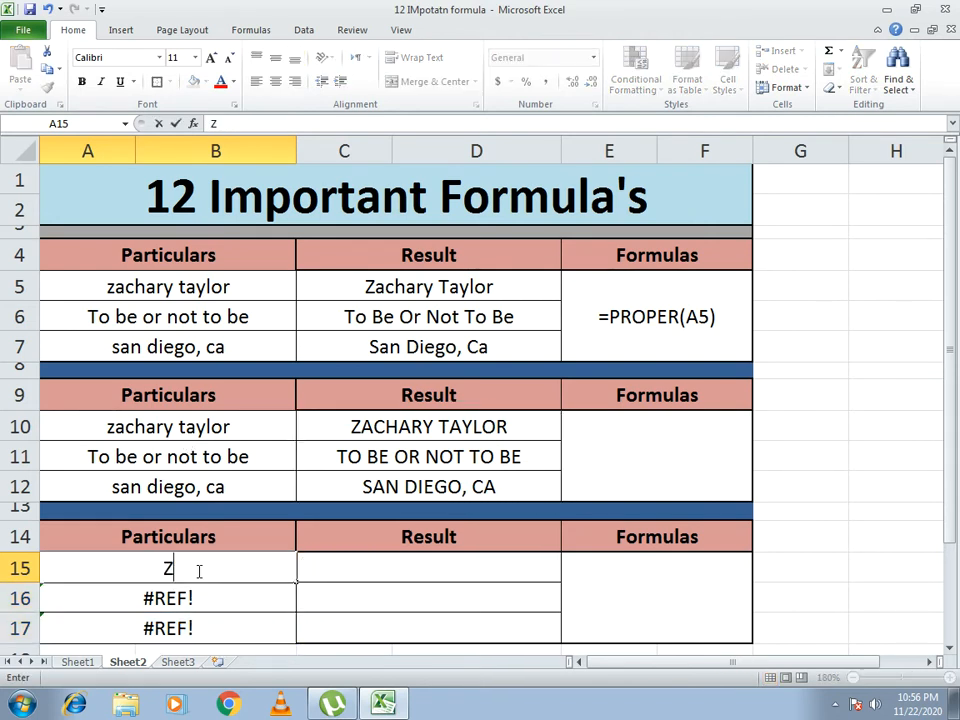
{"action": "type", "text": "ACHARY"}
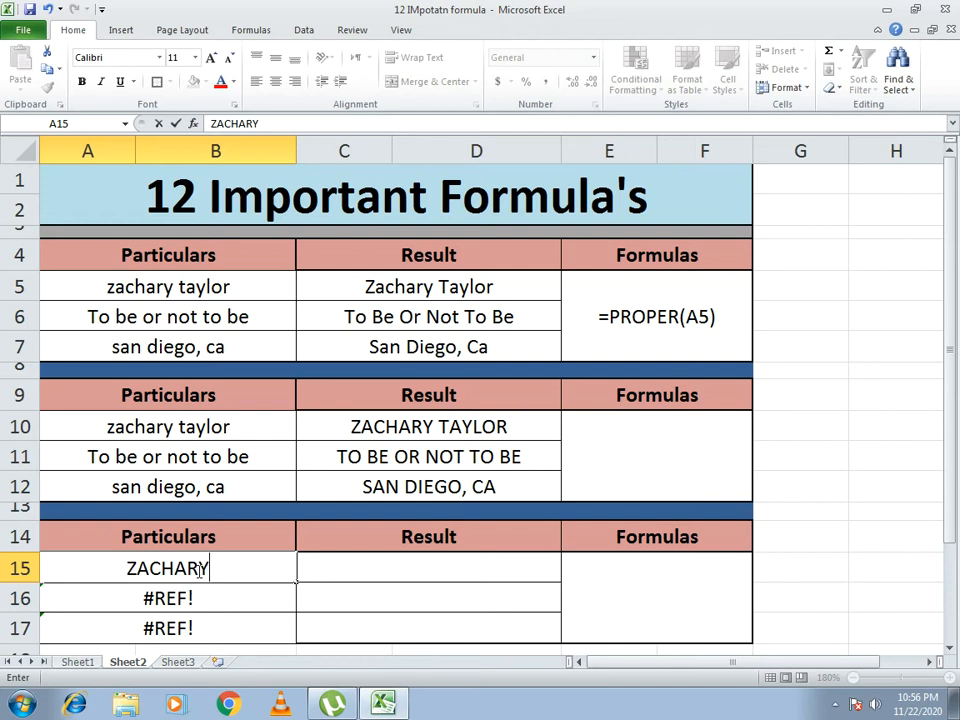
{"action": "type", "text": " TAYLOR"}
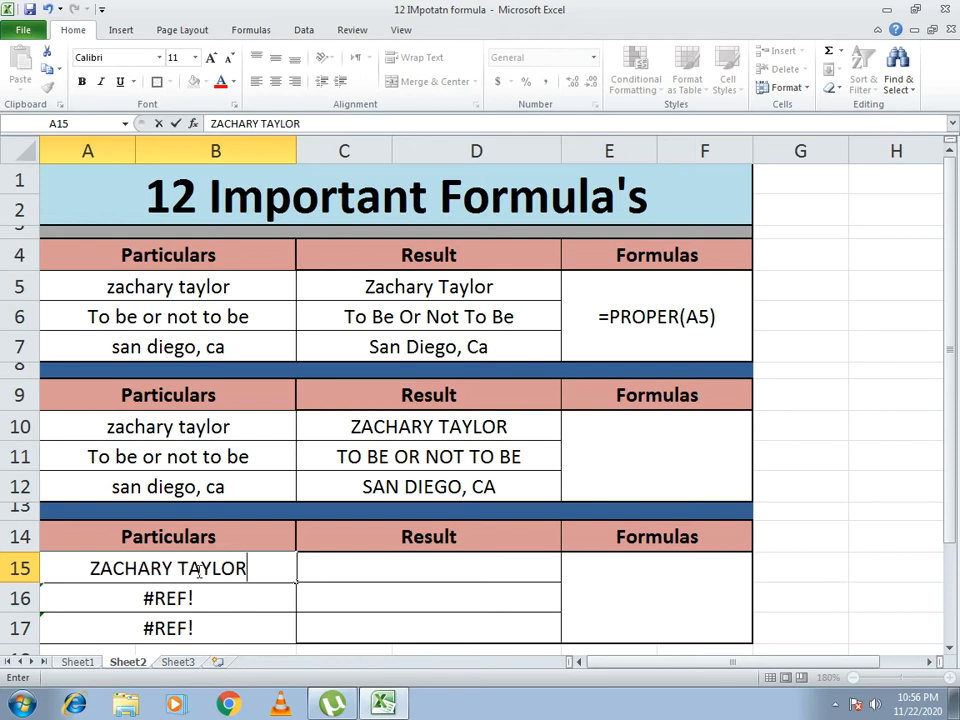
{"action": "key", "text": "Return"}
{"action": "type", "text": "T"}
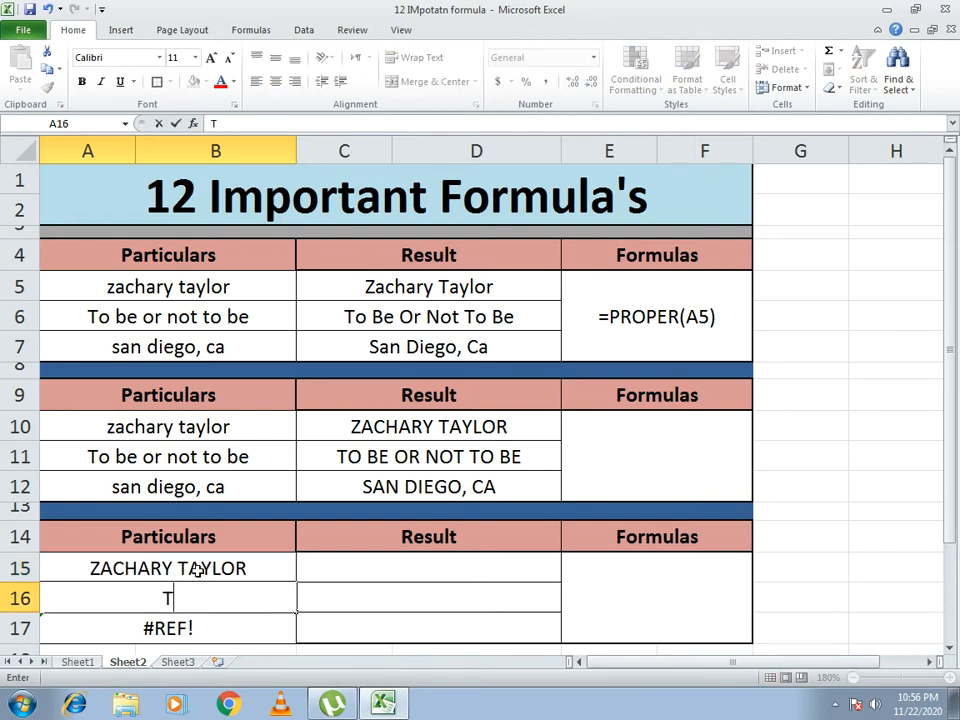
{"action": "type", "text": "O BE OR NOT "}
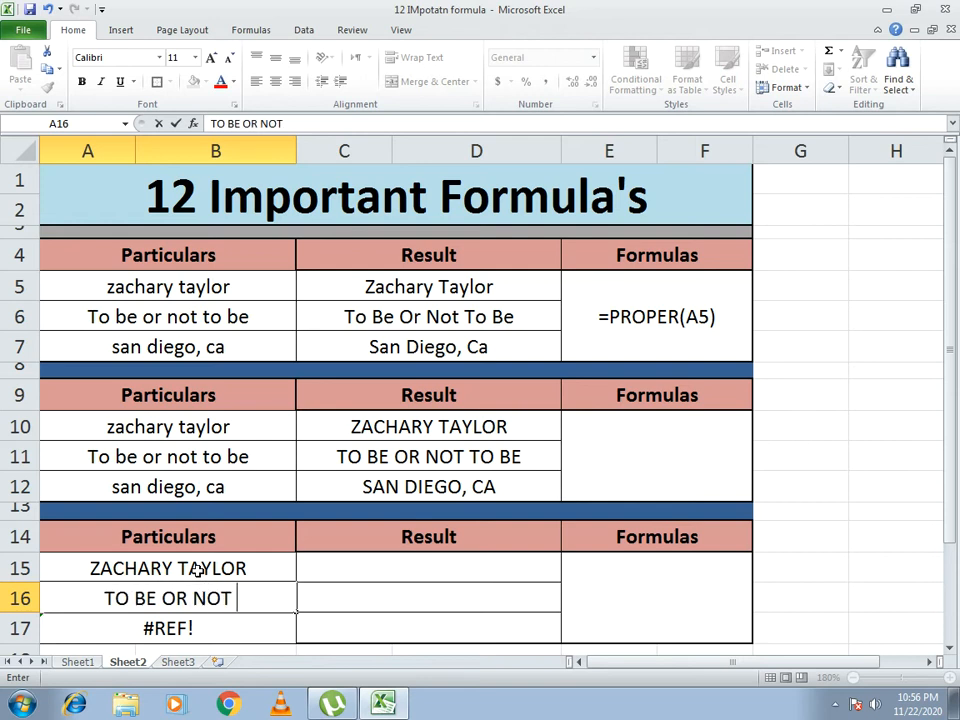
{"action": "type", "text": "TO BE"}
{"action": "key", "text": "Return"}
{"action": "type", "text": "SAN DIEGO"}
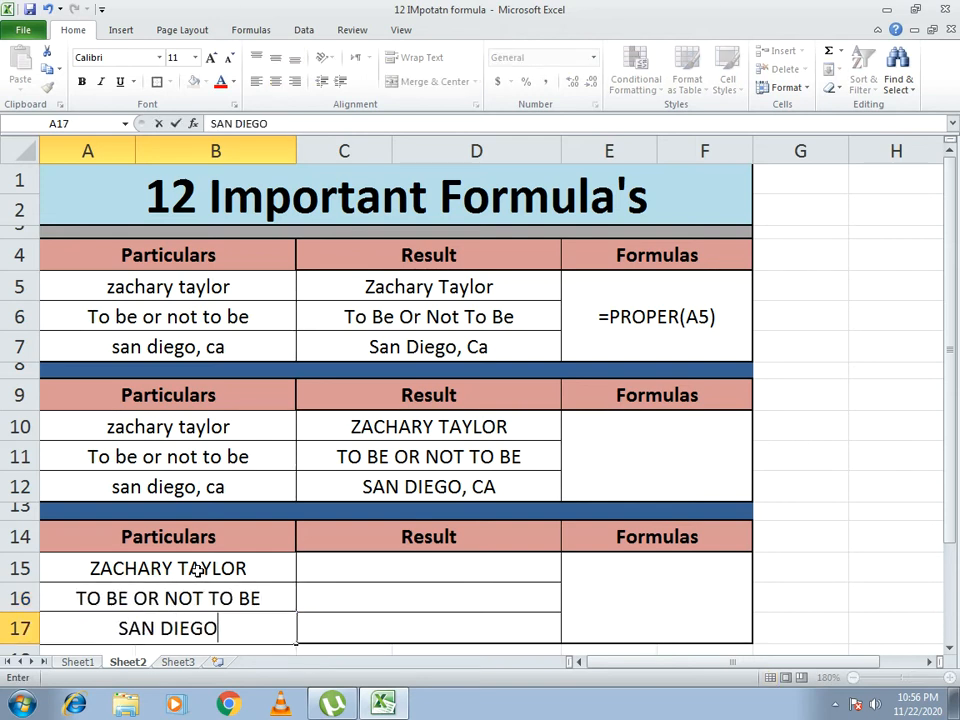
{"action": "type", "text": " , CA"}
{"action": "key", "text": "Return"}
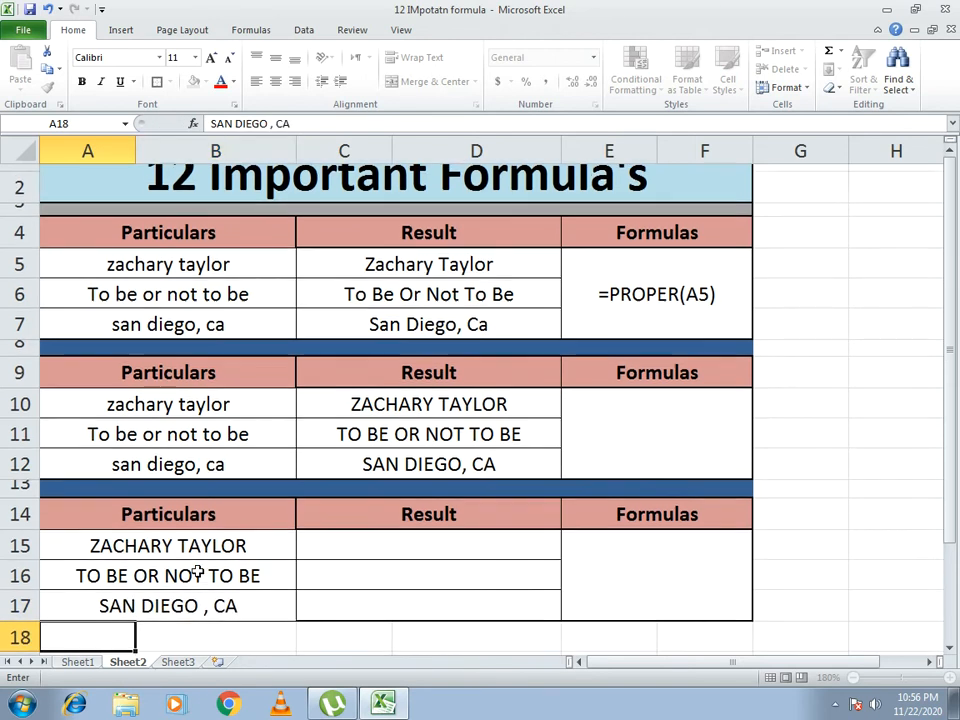
- Enter =LOWER(A15) in cell C15 and fill it down through C17 to convert the capitalised entries to lowercase
{"action": "scroll", "coordinate": [197, 568], "scroll_direction": "up", "scroll_amount": 1}
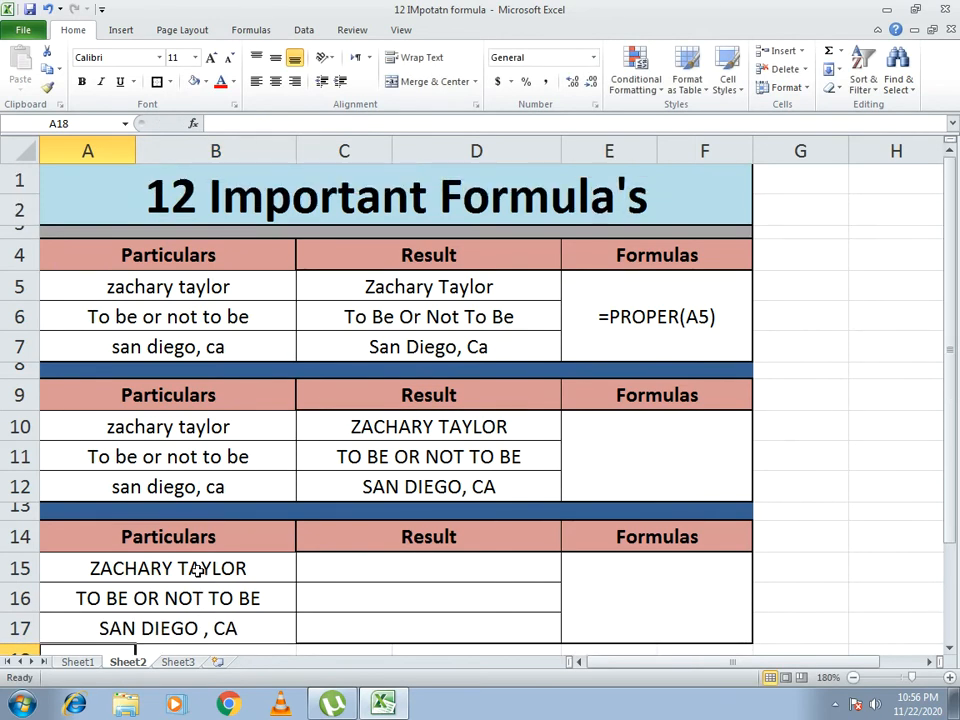
{"action": "left_click", "coordinate": [403, 563]}
{"action": "type", "text": "="}
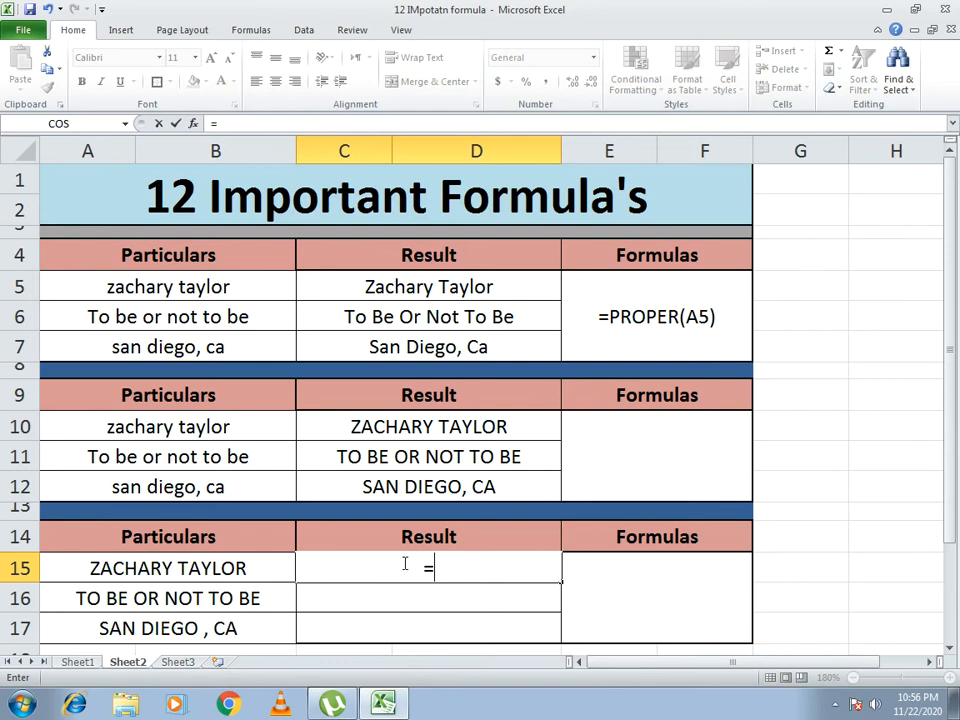
{"action": "type", "text": "LOWE"}
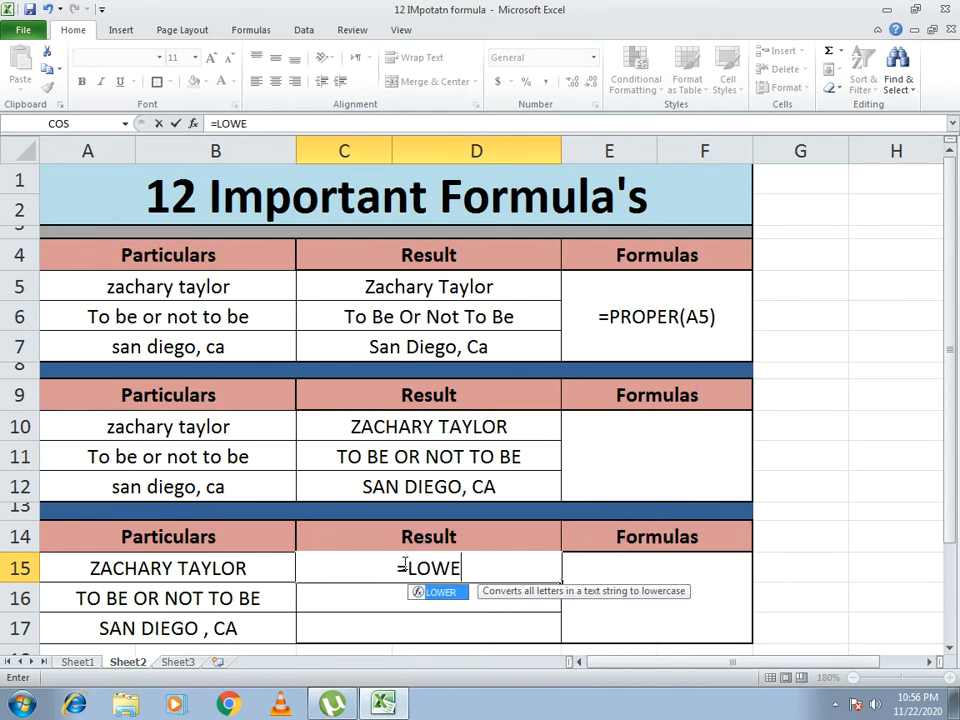
{"action": "type", "text": "R("}
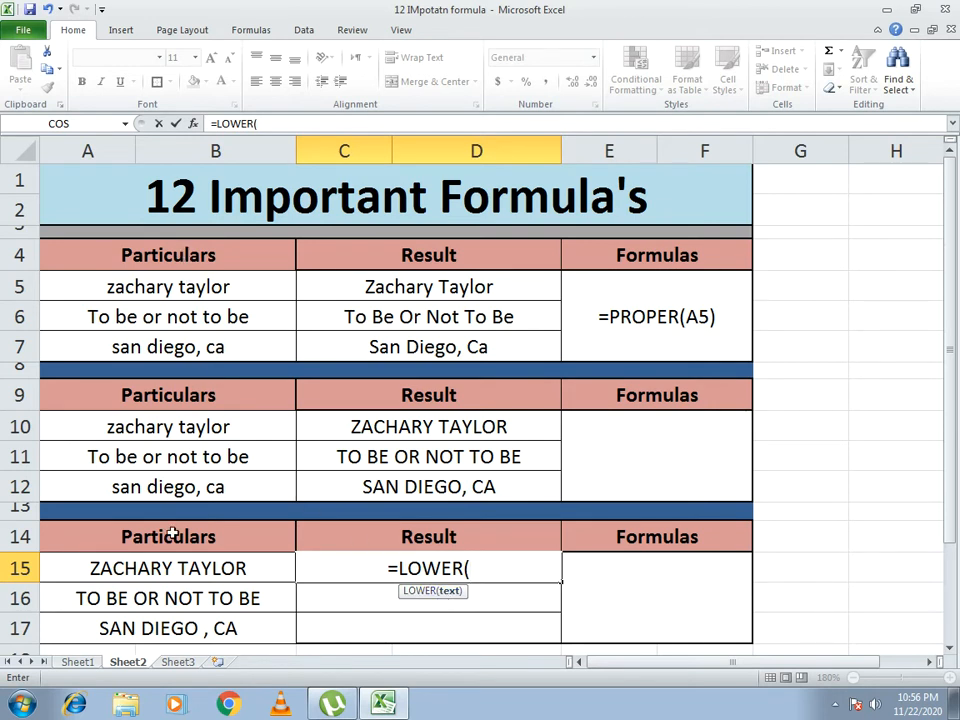
{"action": "left_click", "coordinate": [173, 564]}
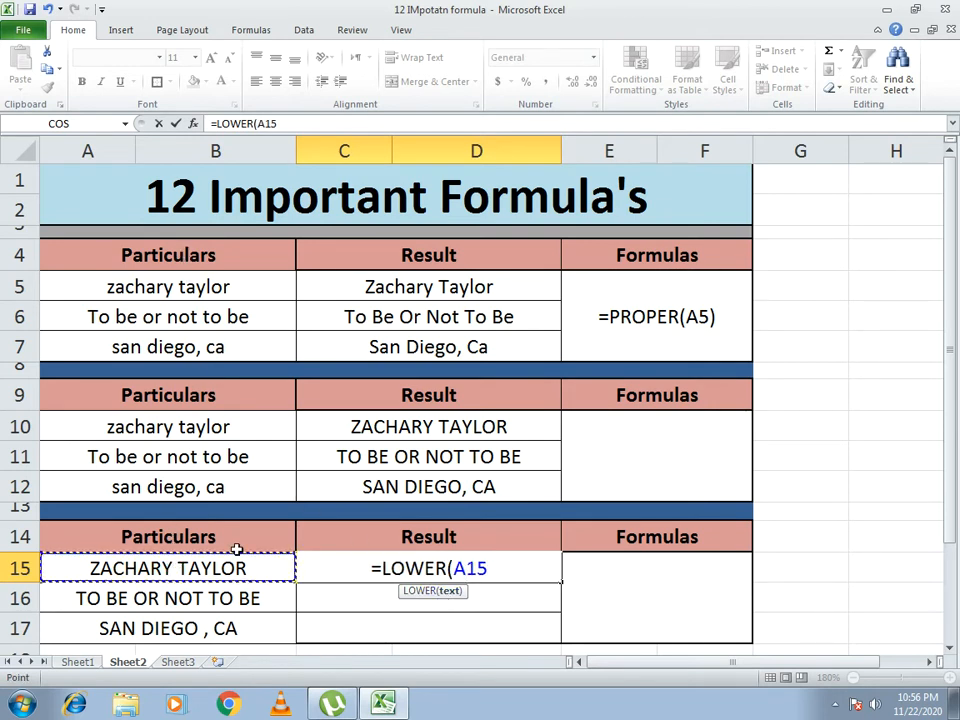
{"action": "type", "text": ")"}
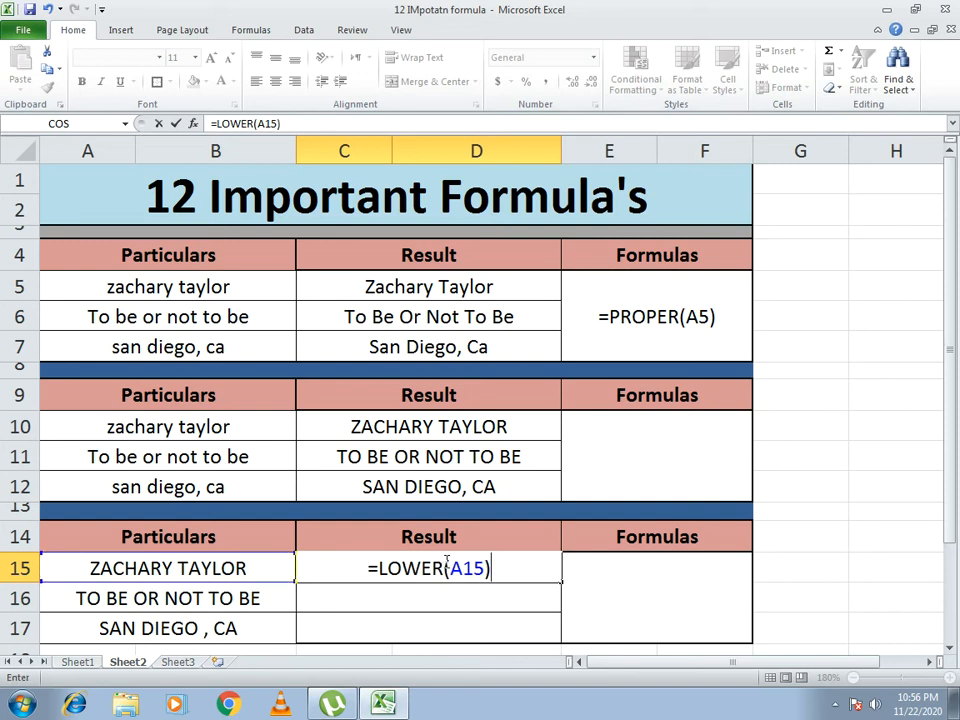
{"action": "key", "text": "Return"}
{"action": "left_click", "coordinate": [444, 564]}
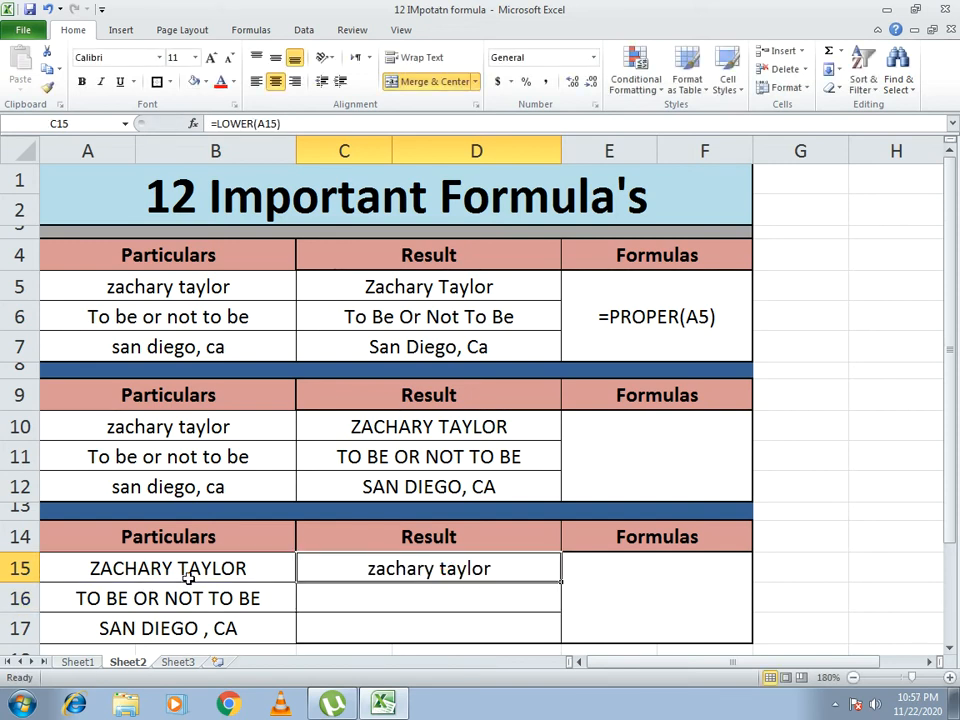
{"action": "left_click_drag", "start_coordinate": [560, 585], "coordinate": [562, 640]}
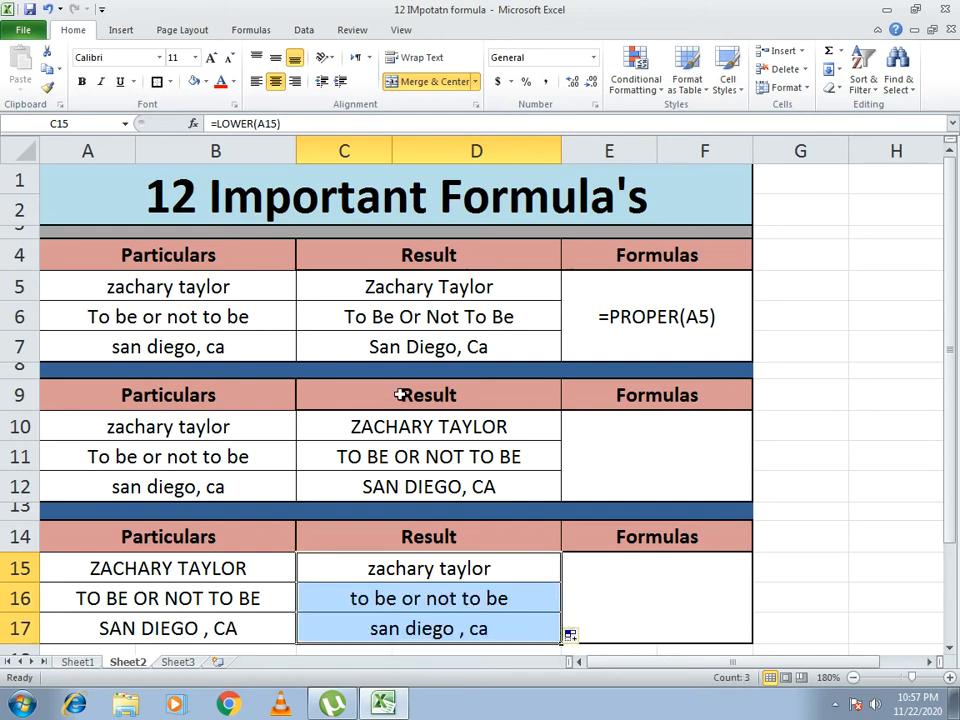
- Copy the UPPER formula from C10 and enter it as the text =UPPER(A10) in the second table's Formulas cell E10
{"action": "left_click", "coordinate": [394, 292]}
{"action": "left_click", "coordinate": [703, 313]}
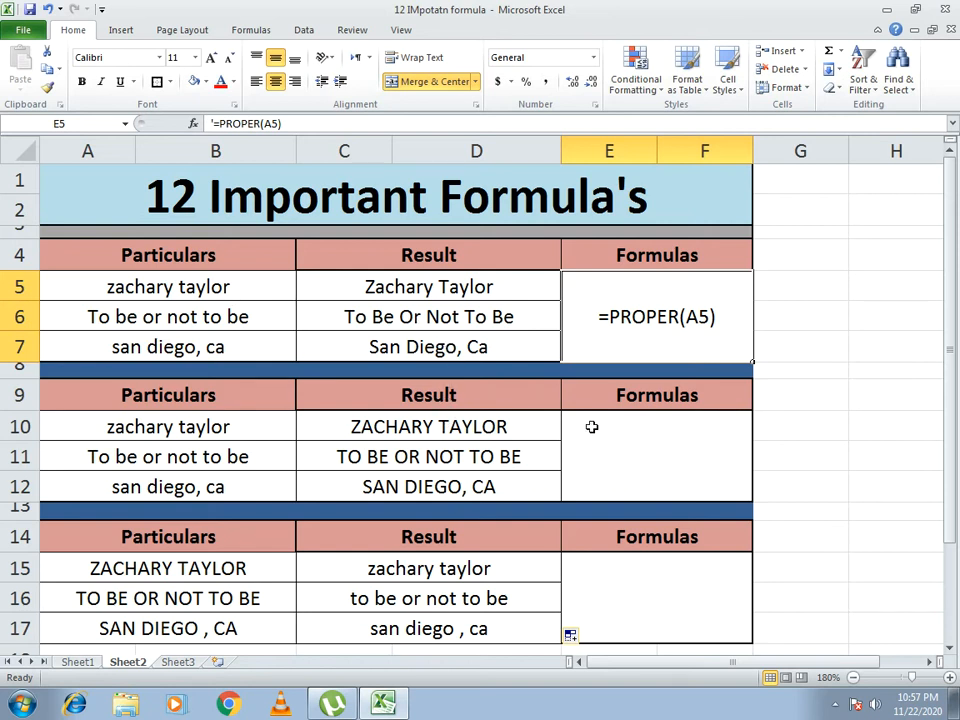
{"action": "left_click", "coordinate": [632, 424]}
{"action": "left_click", "coordinate": [422, 446]}
{"action": "left_click", "coordinate": [397, 430]}
{"action": "left_click_drag", "start_coordinate": [299, 122], "coordinate": [15, 137]}
{"action": "key", "text": "ctrl+c"}
{"action": "key", "text": "Escape"}
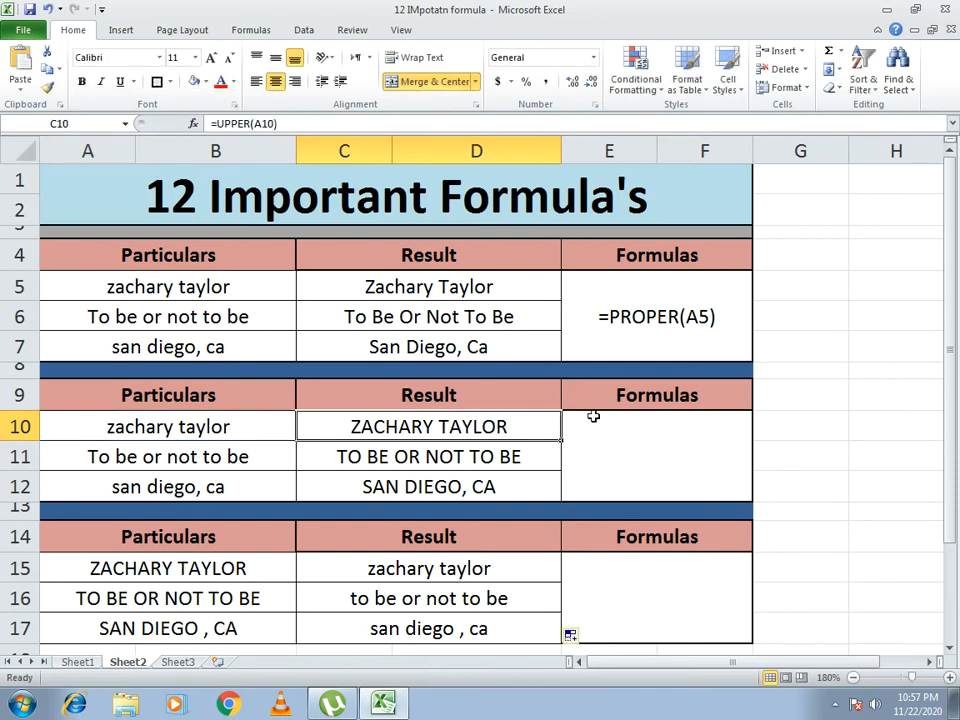
{"action": "left_click", "coordinate": [613, 441]}
{"action": "double_click", "coordinate": [613, 441]}
{"action": "key", "text": "ctrl+v"}
{"action": "key", "text": "Return"}
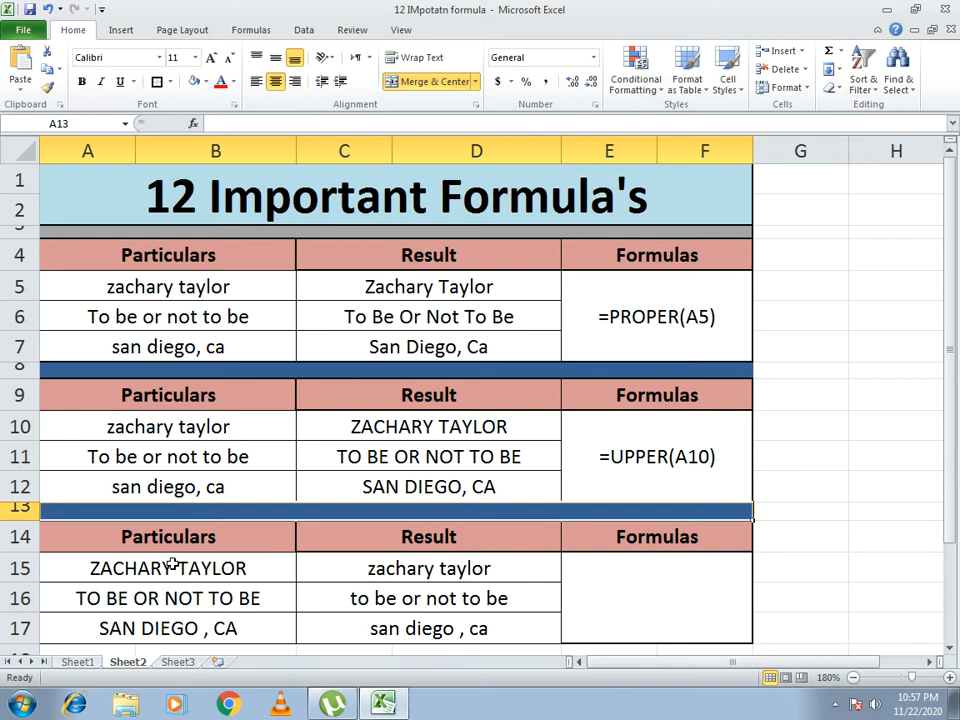
- Copy the LOWER formula from C15 and enter it as the text =LOWER(A15) in the third table's Formulas cell E15
{"action": "left_click", "coordinate": [447, 569]}
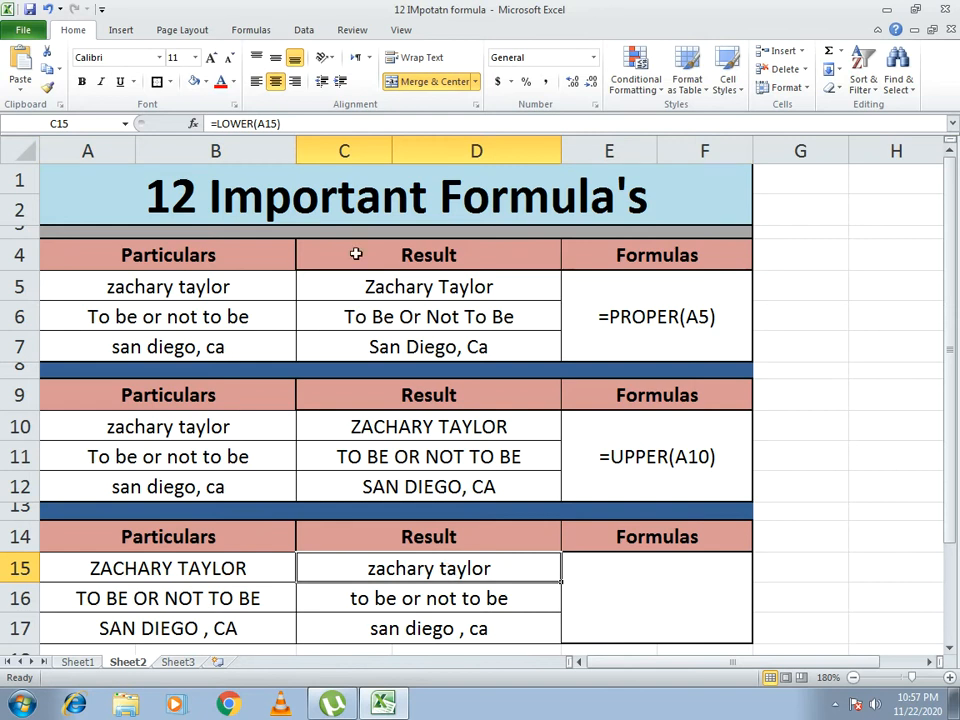
{"action": "left_click", "coordinate": [306, 123]}
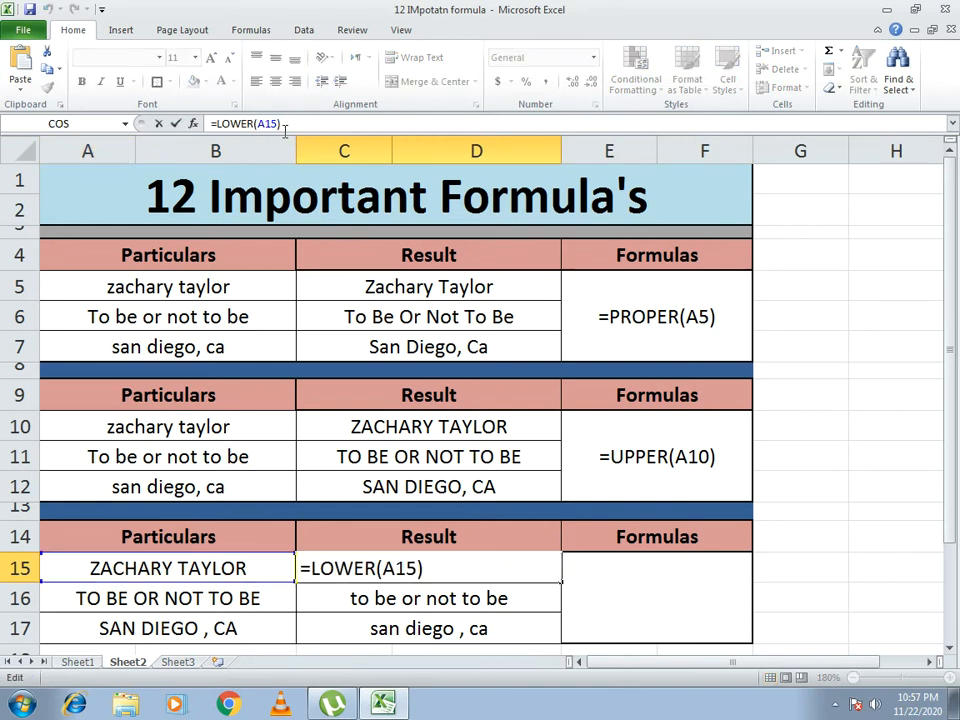
{"action": "left_click_drag", "start_coordinate": [282, 123], "coordinate": [210, 125]}
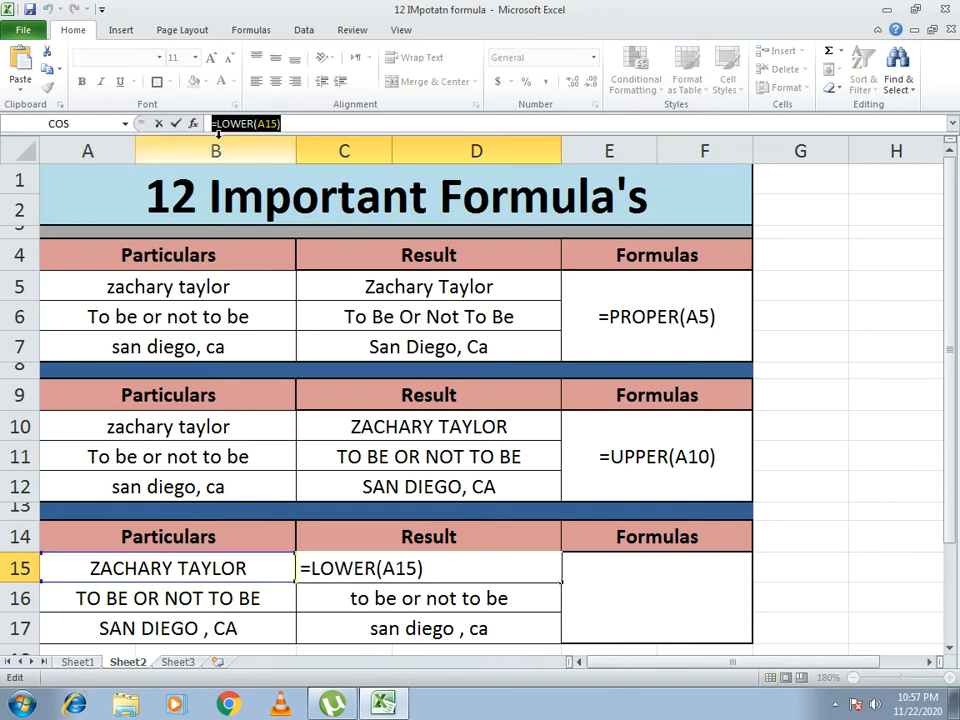
{"action": "key", "text": "Escape"}
{"action": "left_click", "coordinate": [615, 584]}
{"action": "double_click", "coordinate": [615, 584]}
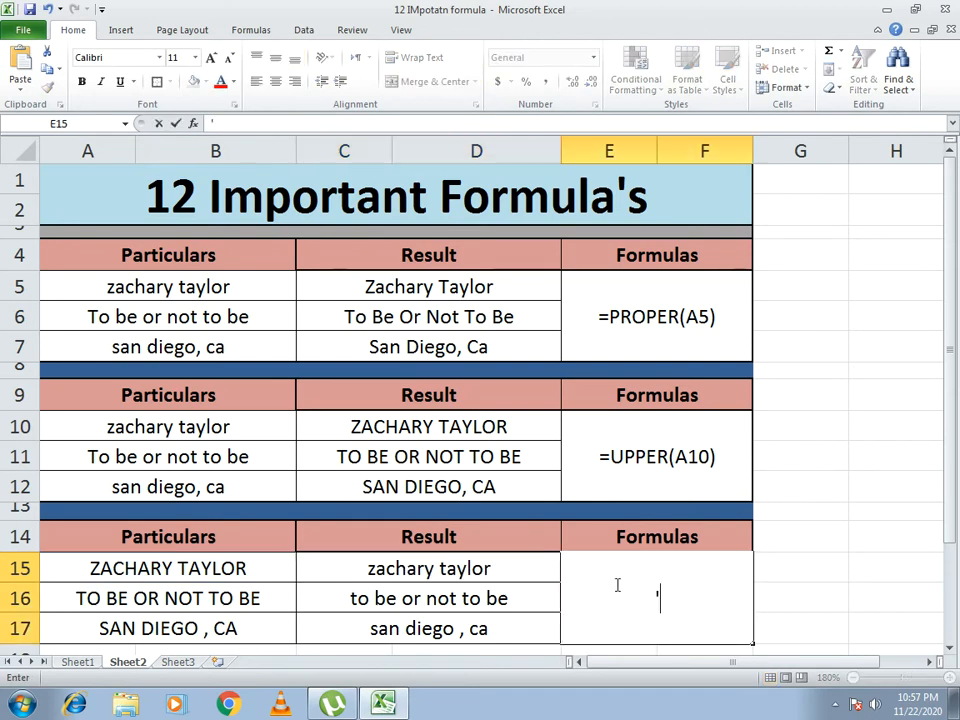
{"action": "key", "text": "ctrl+v"}
{"action": "key", "text": "Return"}
{"action": "scroll", "coordinate": [615, 584], "scroll_direction": "up", "scroll_amount": 1}
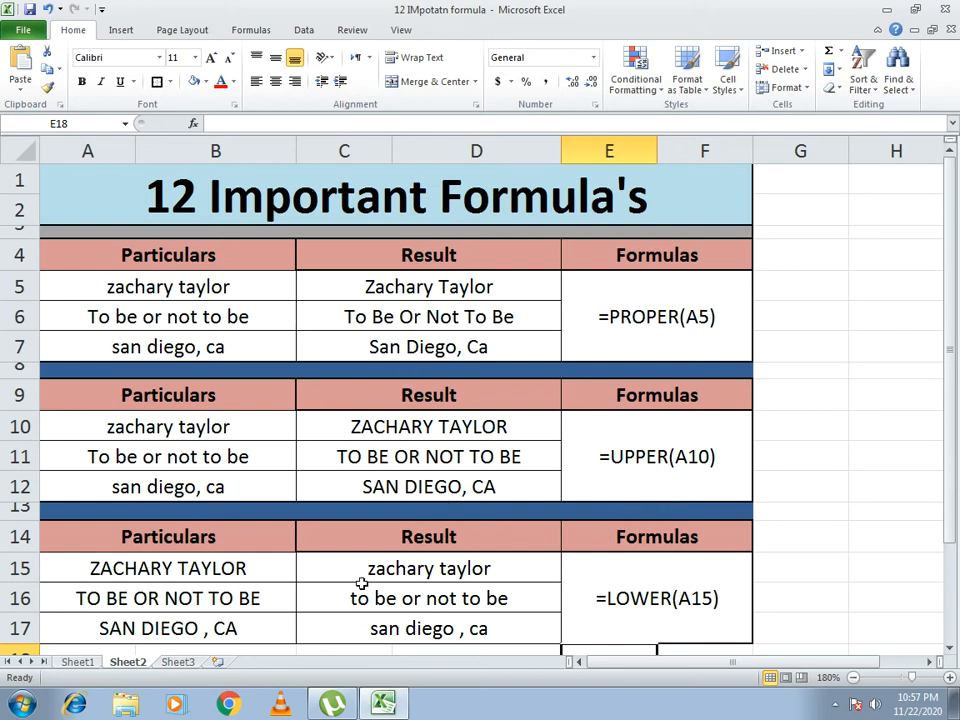
- On Sheet3, enter =LEN(A5) in cell B5 to count the characters of the first entry
{"action": "left_click", "coordinate": [172, 664]}
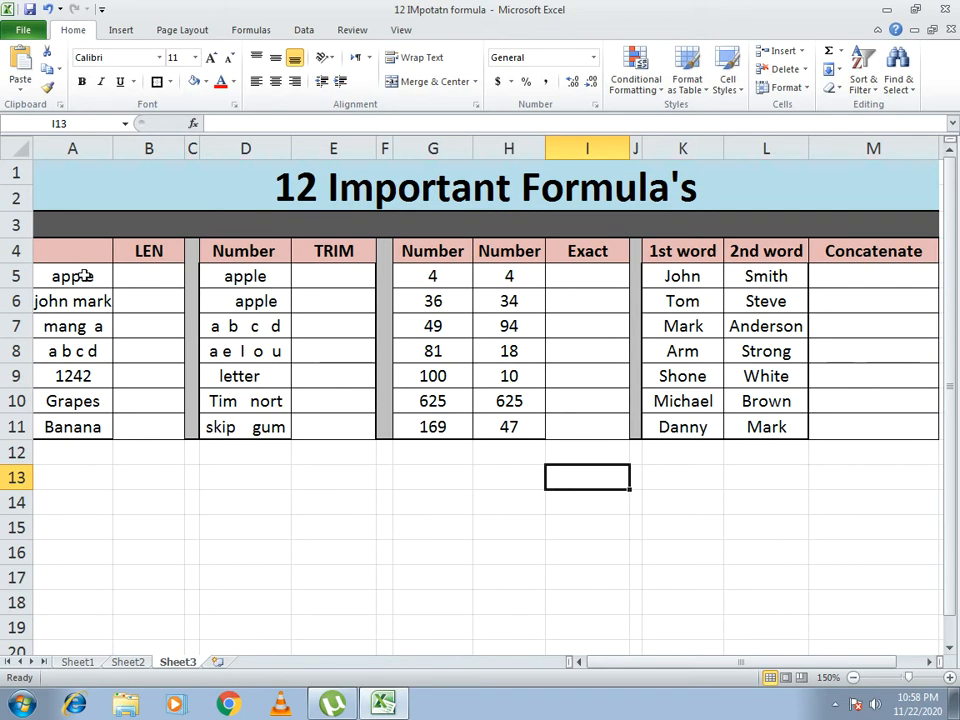
{"action": "left_click", "coordinate": [168, 277]}
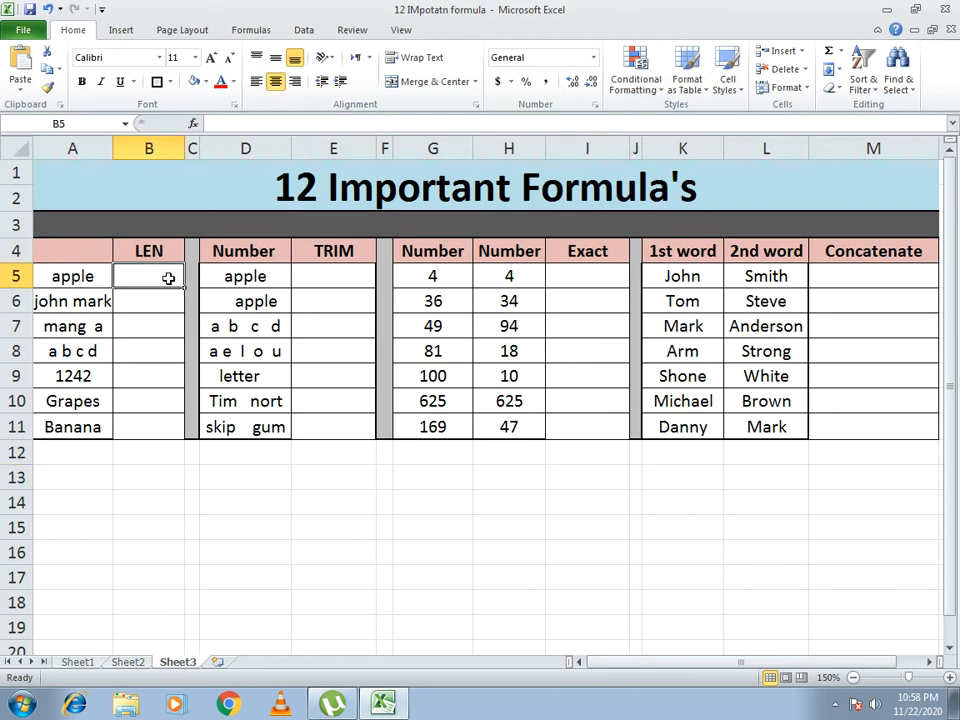
{"action": "type", "text": "=L"}
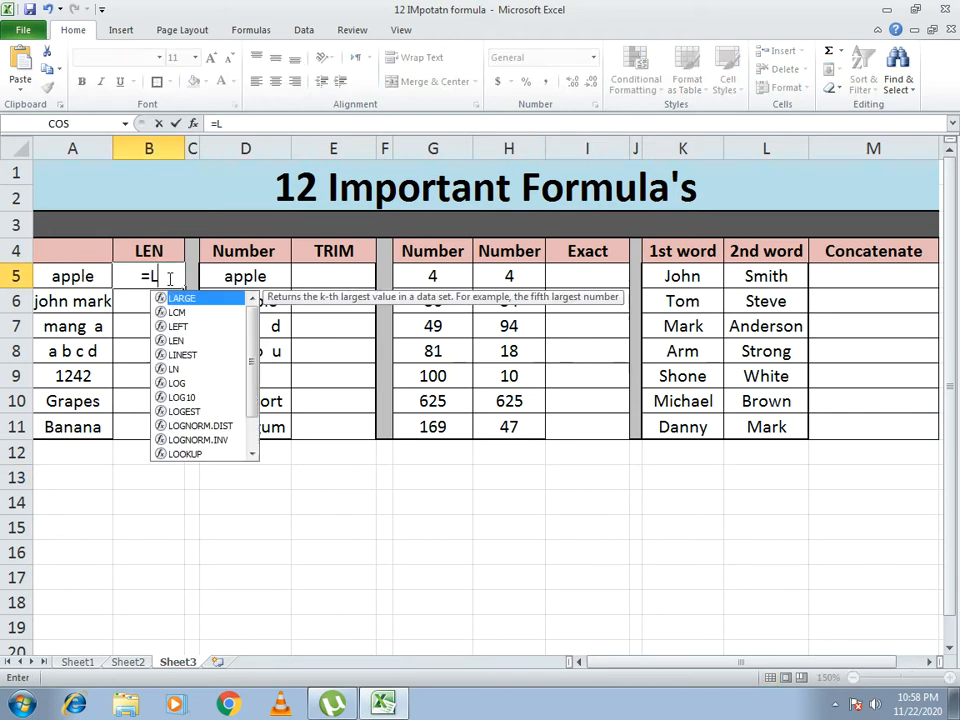
{"action": "type", "text": "EN("}
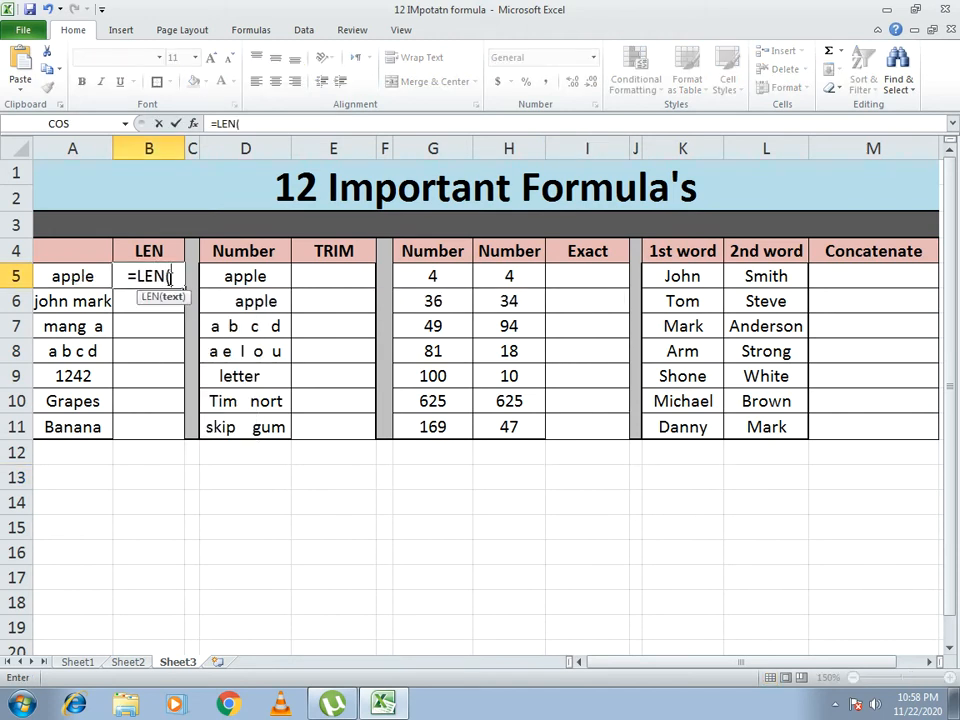
{"action": "left_click", "coordinate": [64, 280]}
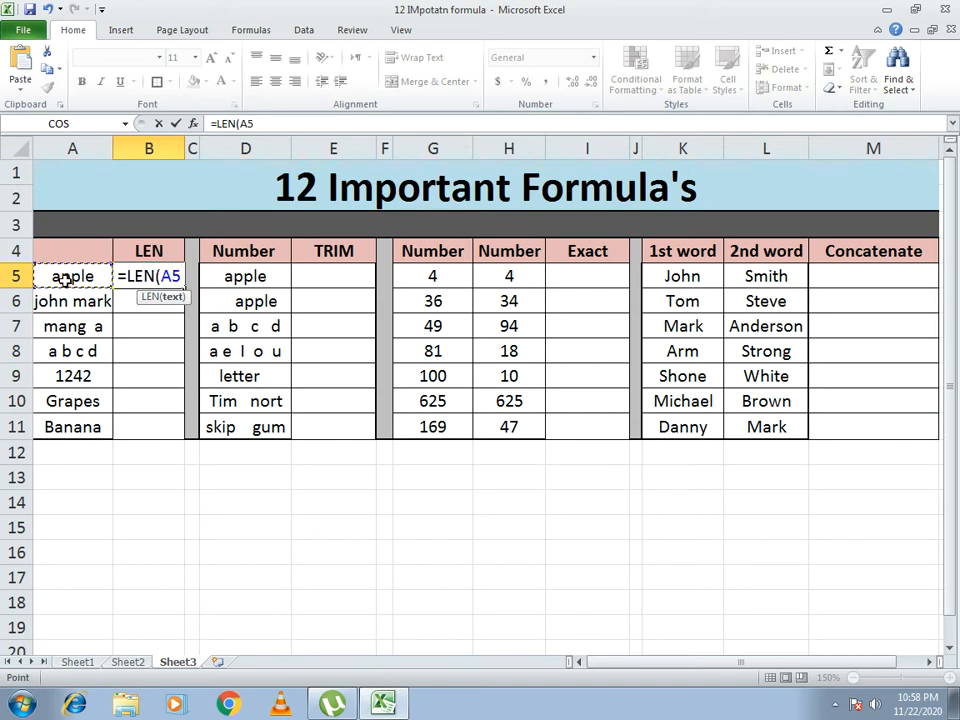
{"action": "type", "text": ")"}
{"action": "key", "text": "Return"}
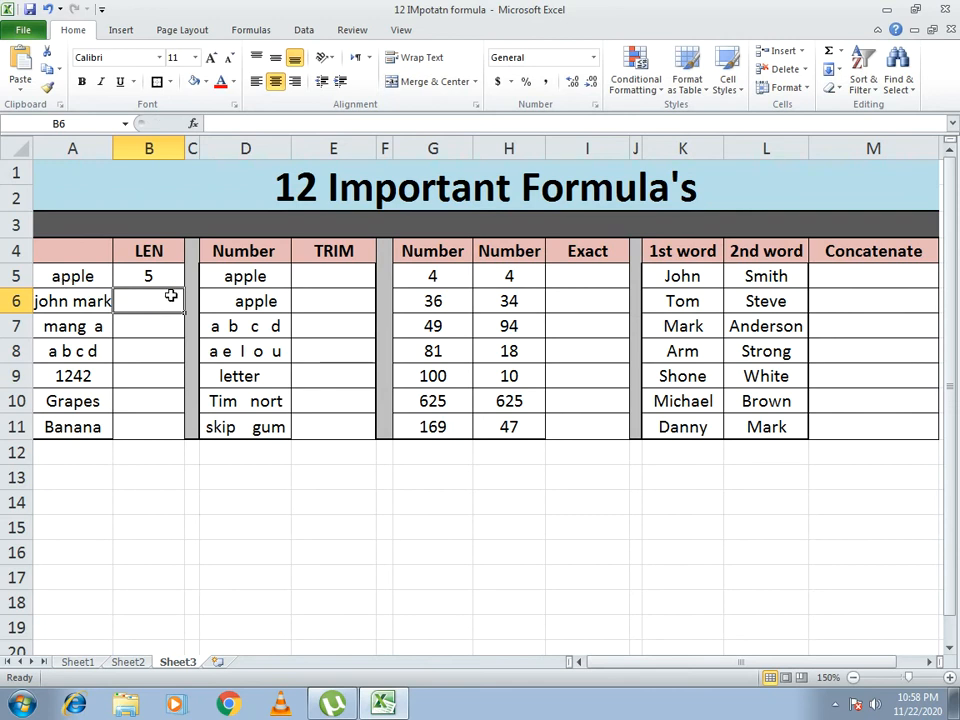
- Fill the LEN formula from B5 down through B11 and check the formulas in B6 and B7
{"action": "left_click", "coordinate": [153, 272]}
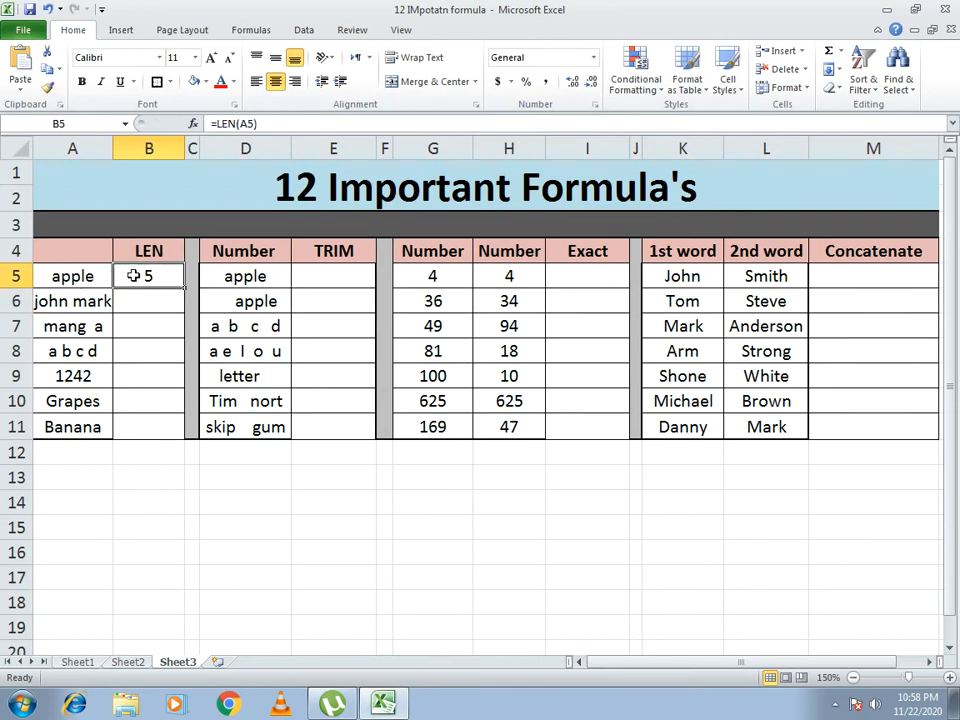
{"action": "left_click_drag", "start_coordinate": [185, 287], "coordinate": [176, 438]}
{"action": "left_click", "coordinate": [310, 482]}
{"action": "left_click", "coordinate": [147, 308]}
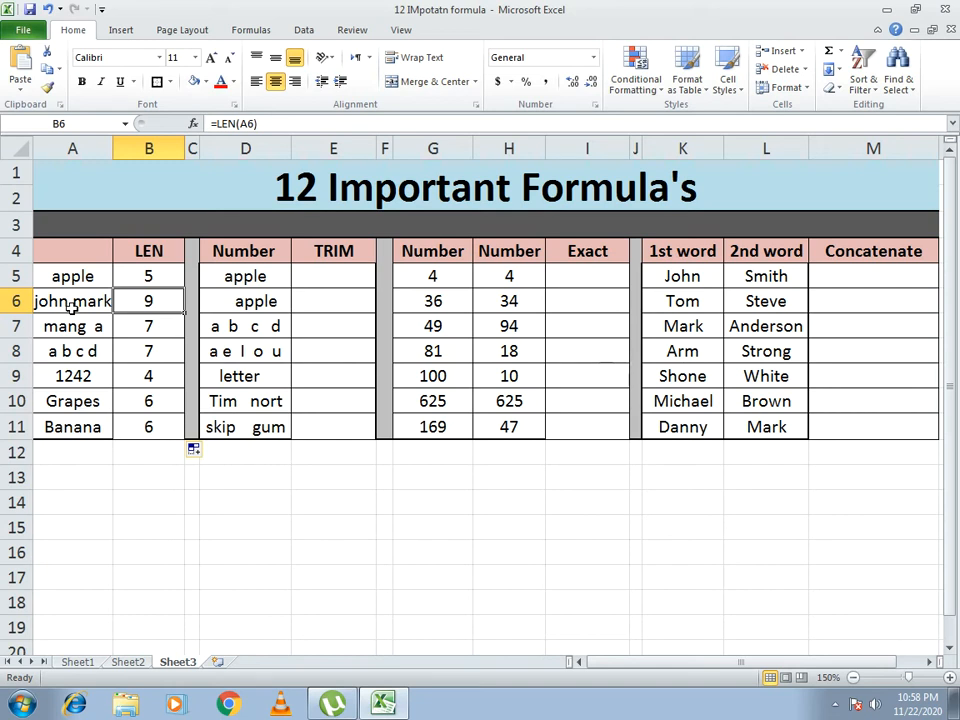
{"action": "left_click", "coordinate": [128, 328]}
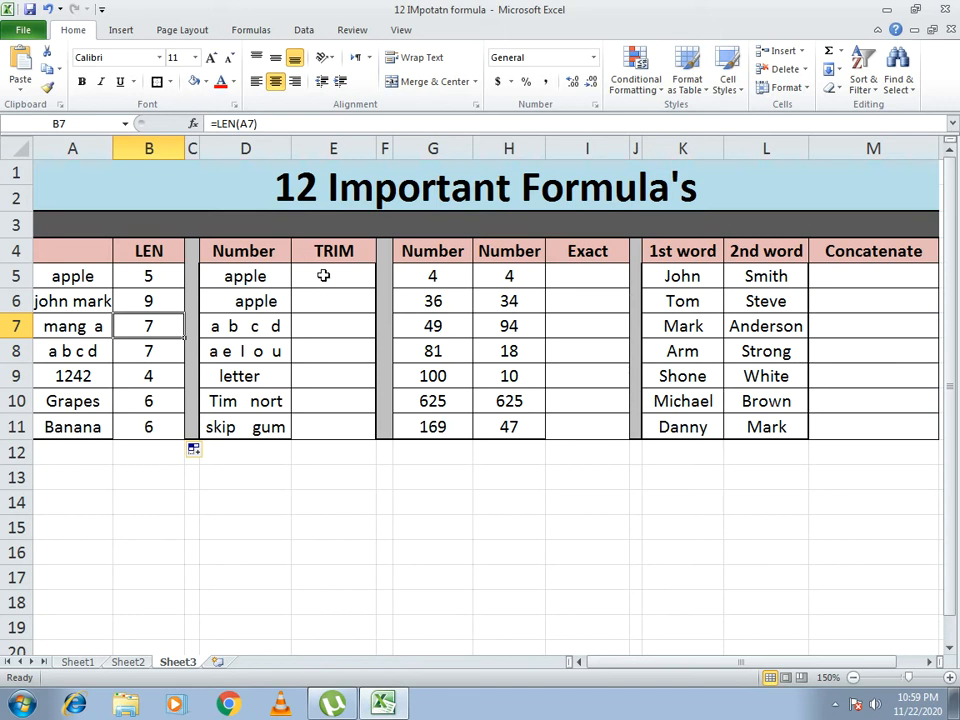
- Enter =TRIM(D5) in cell E5 to remove the extra spaces from the first entry
{"action": "left_click", "coordinate": [322, 274]}
{"action": "type", "text": "="}
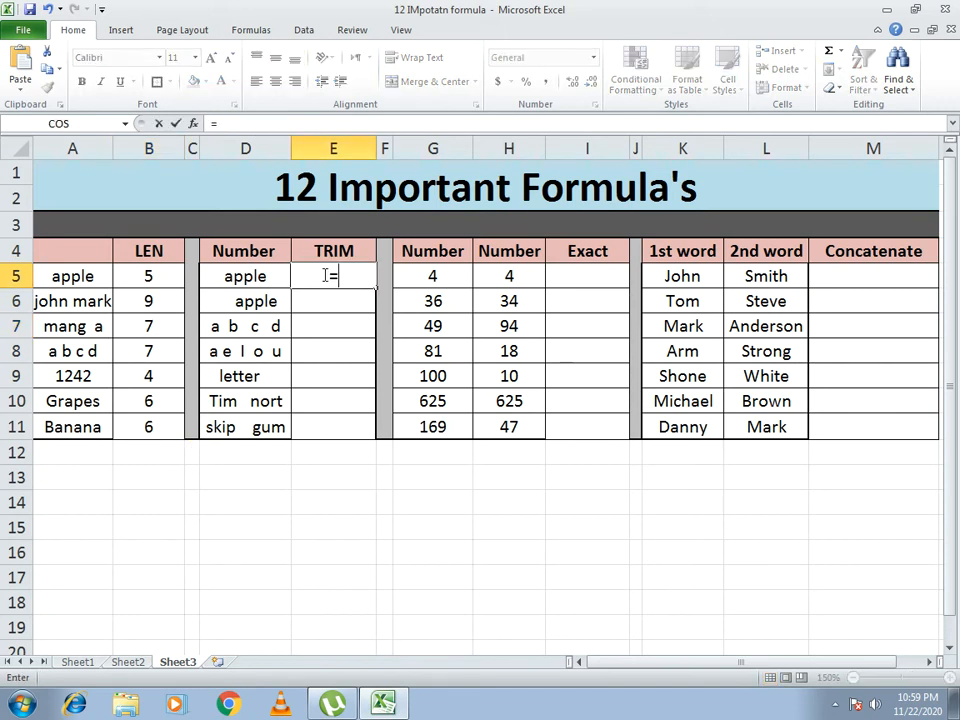
{"action": "type", "text": "TR"}
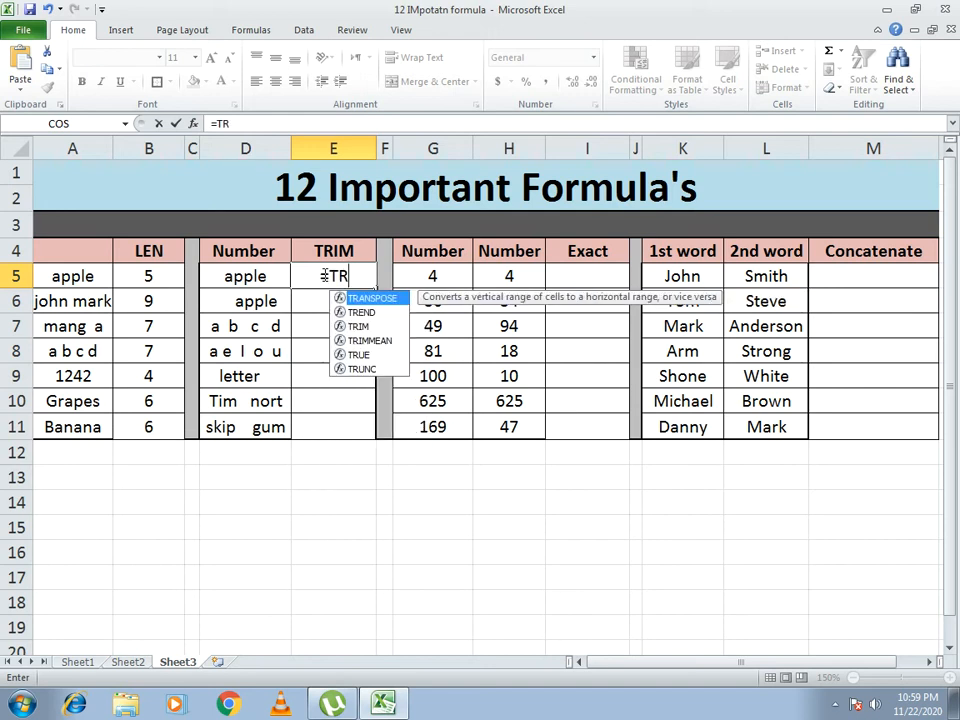
{"action": "type", "text": "IM("}
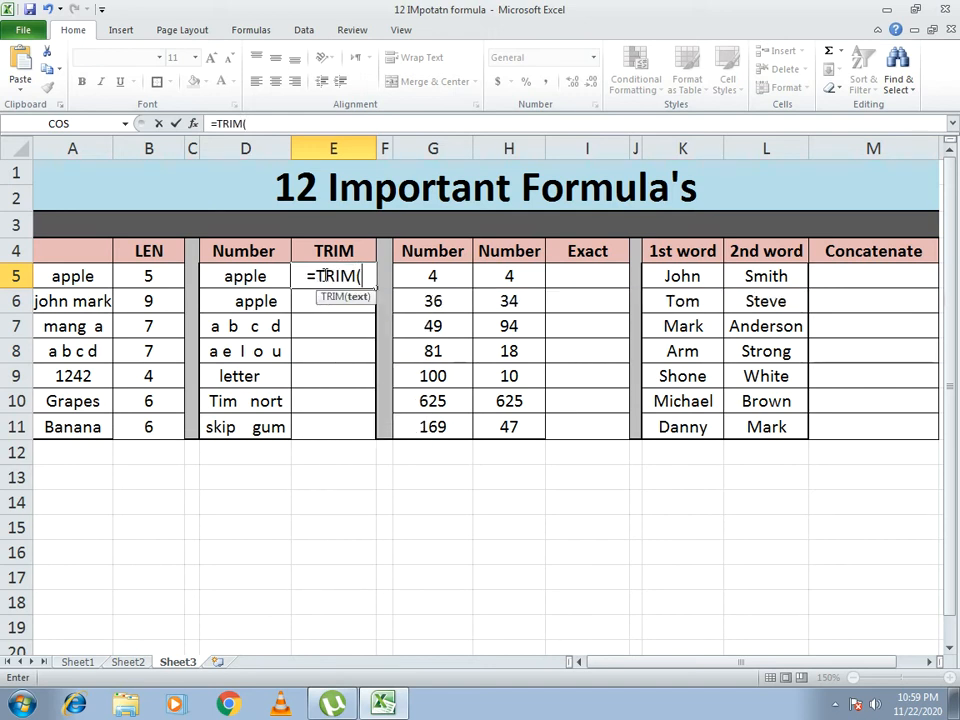
{"action": "left_click", "coordinate": [231, 278]}
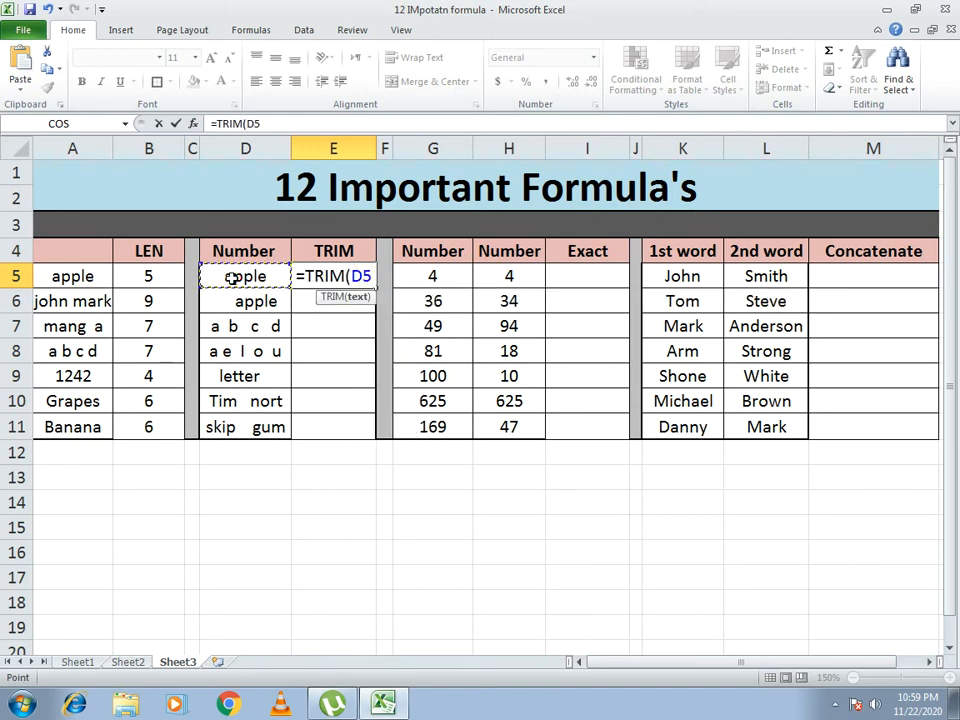
{"action": "type", "text": ")"}
{"action": "key", "text": "Return"}
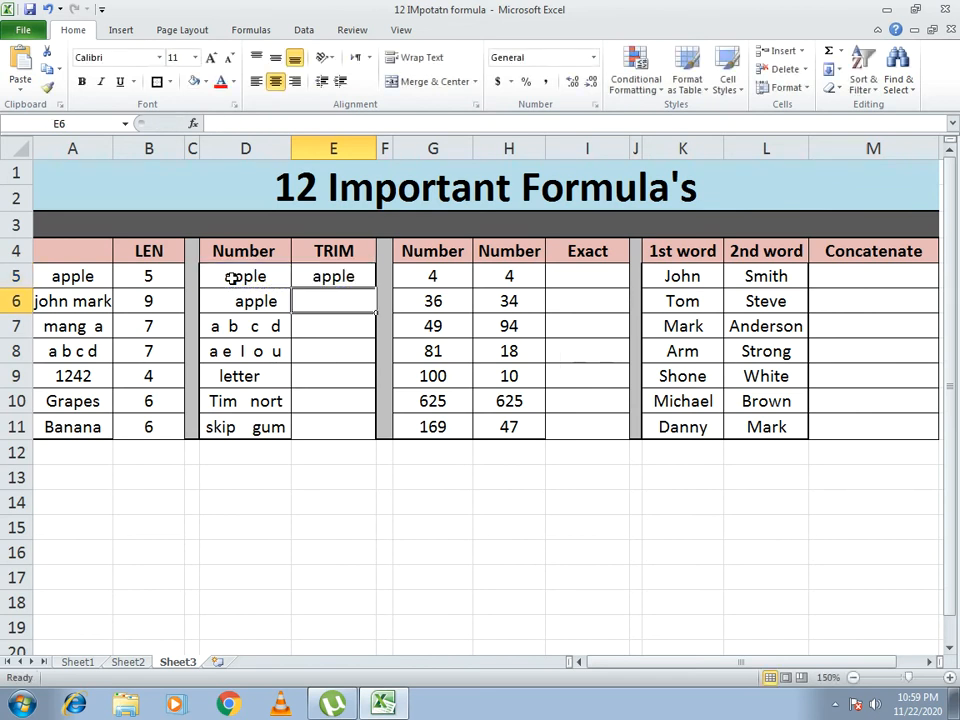
- Fill the TRIM formula from E5 down through E11 and compare the original spaced entries in column D with the results
{"action": "left_click", "coordinate": [317, 276]}
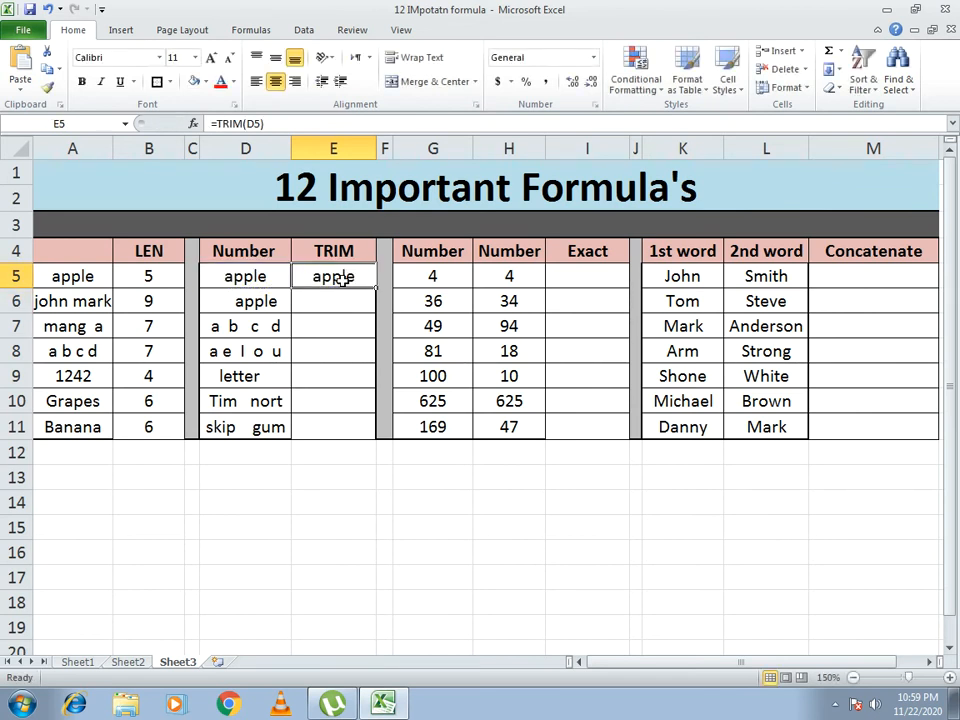
{"action": "left_click_drag", "start_coordinate": [374, 287], "coordinate": [373, 432]}
{"action": "left_click", "coordinate": [438, 510]}
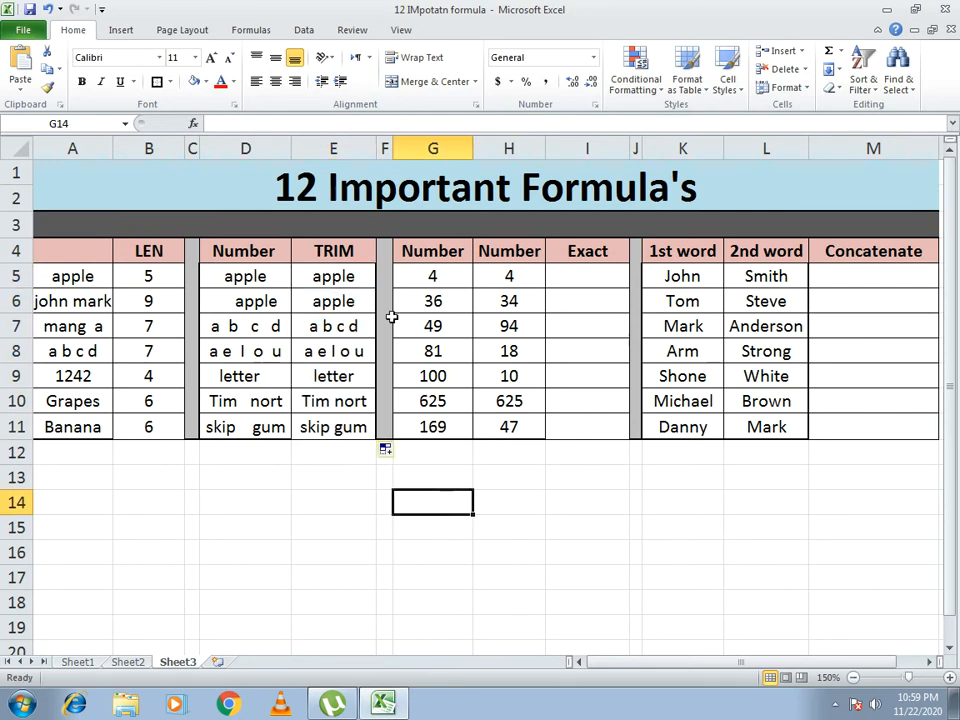
{"action": "left_click", "coordinate": [258, 275]}
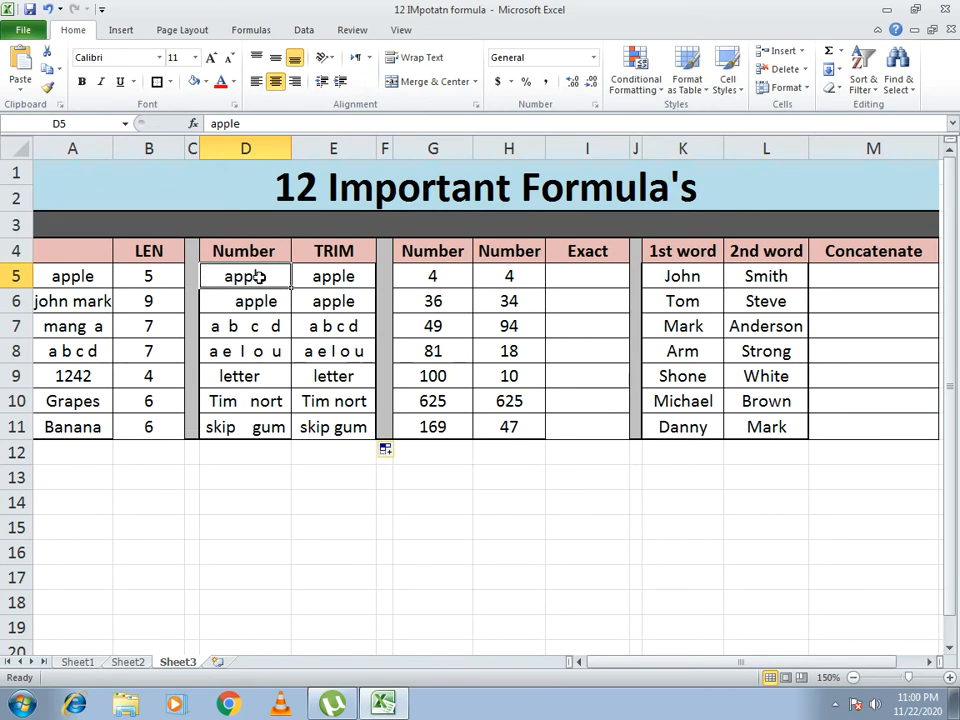
{"action": "left_click", "coordinate": [256, 304]}
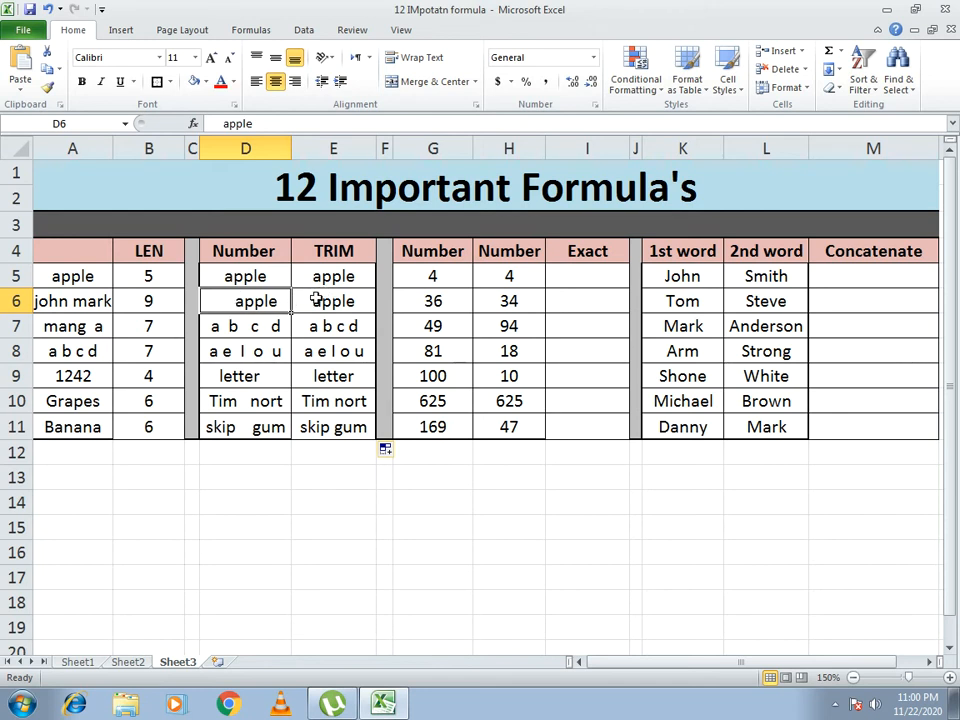
{"action": "left_click", "coordinate": [248, 327]}
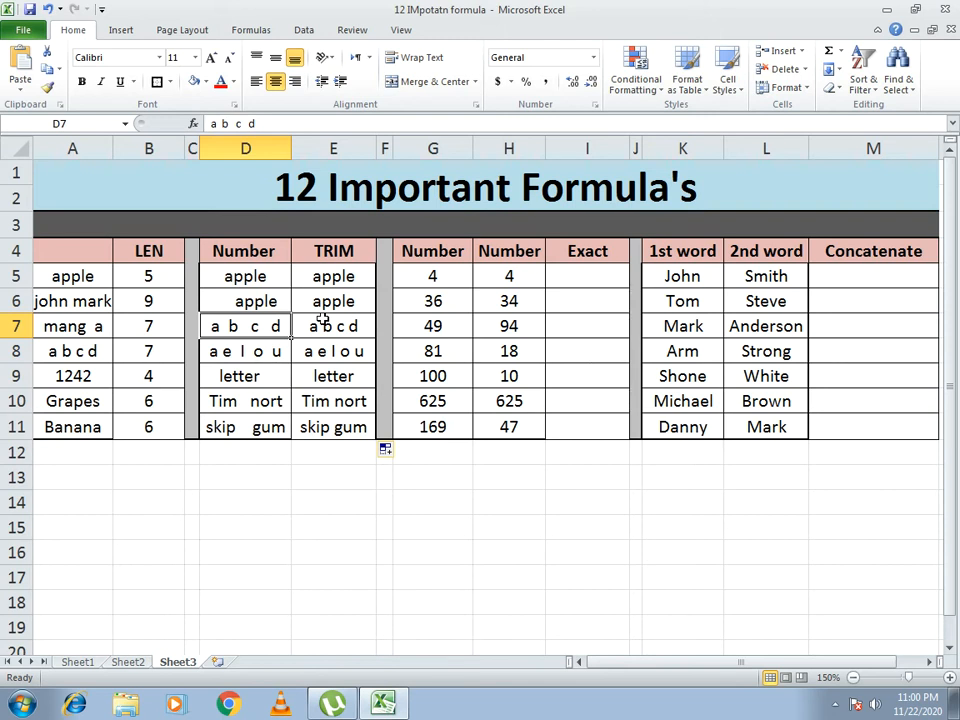
{"action": "left_click", "coordinate": [274, 351]}
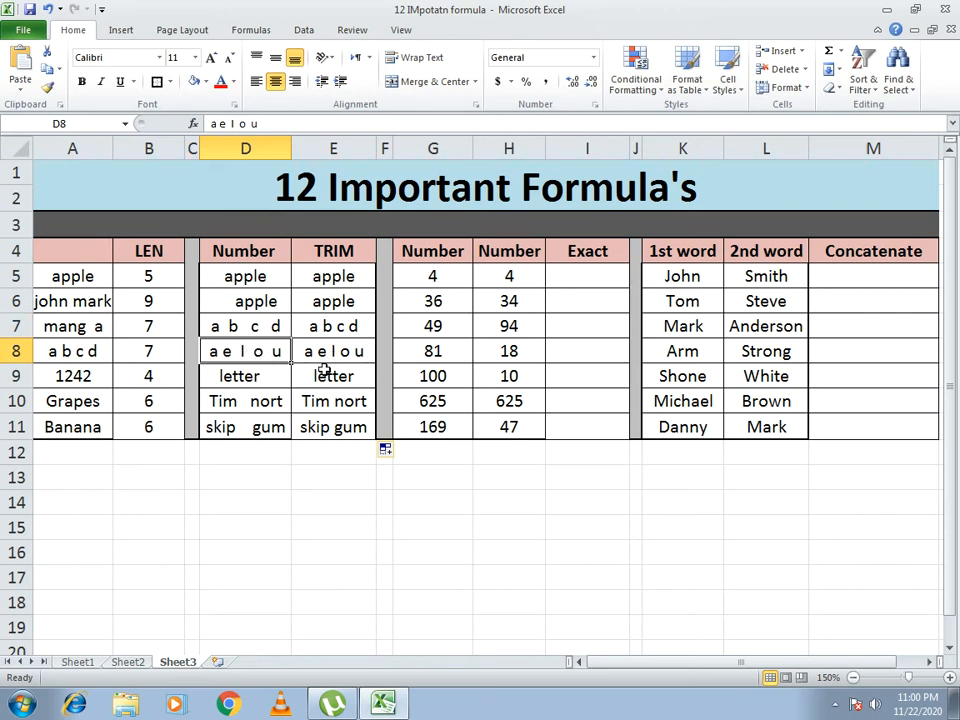
{"action": "left_click", "coordinate": [248, 403]}
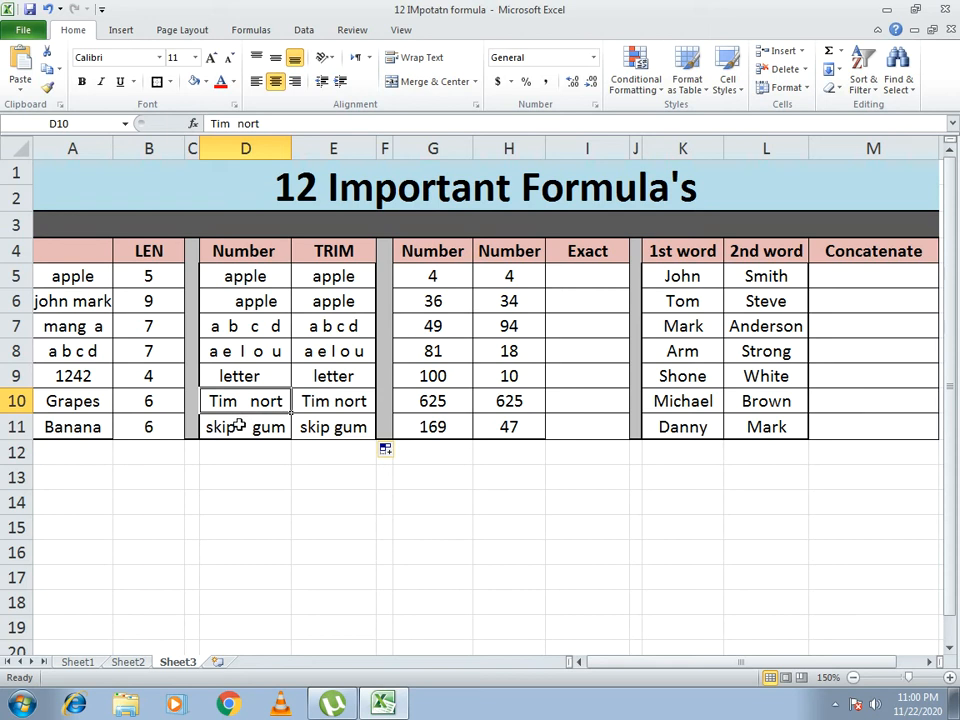
{"action": "left_click", "coordinate": [240, 426]}
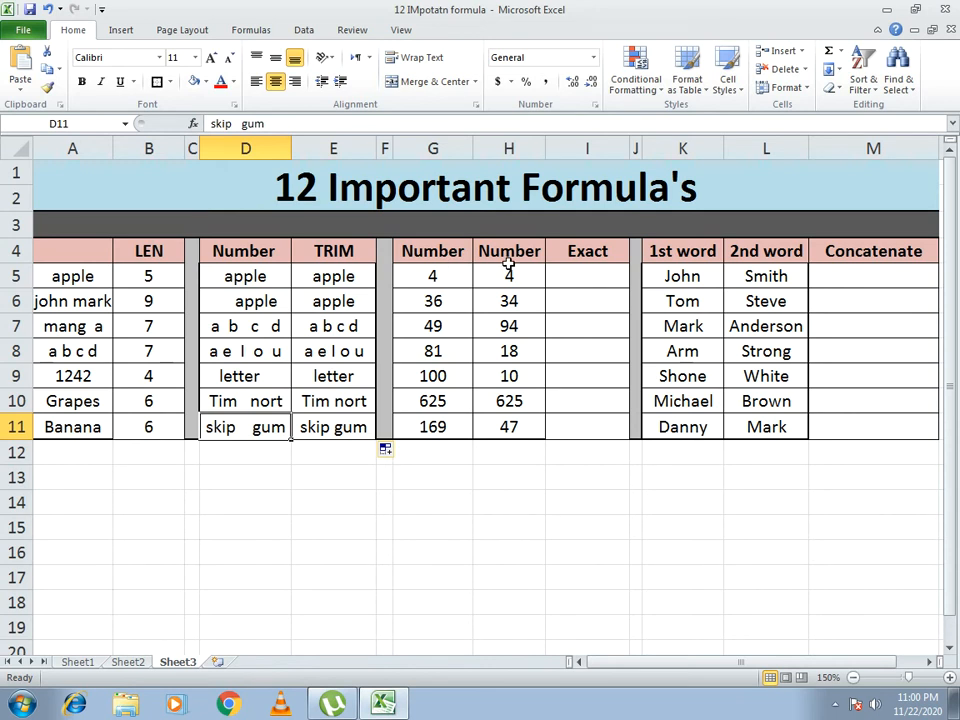
- Enter =EXACT(G5,H5) in cell I5 to compare the two numbers and fill the formula down through I11
{"action": "left_click", "coordinate": [590, 274]}
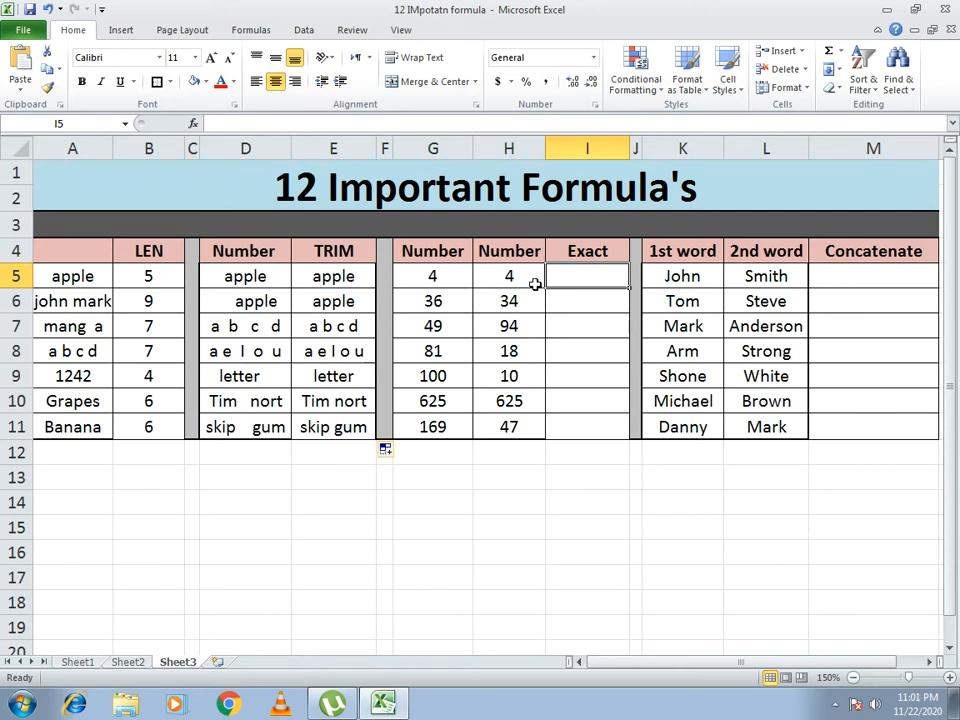
{"action": "type", "text": "=EXACT"}
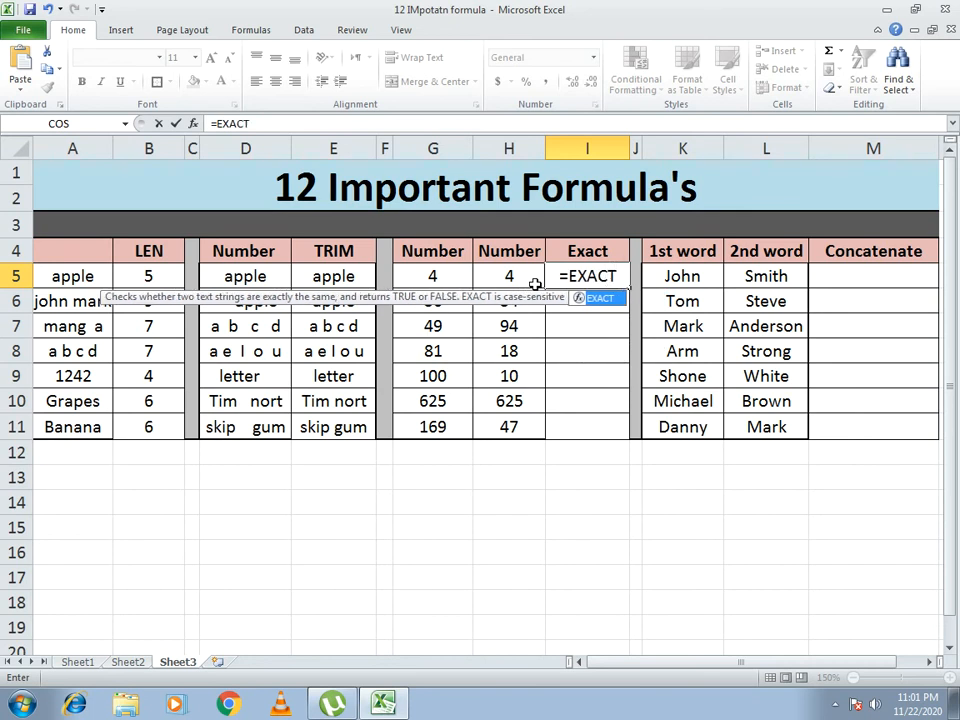
{"action": "type", "text": "("}
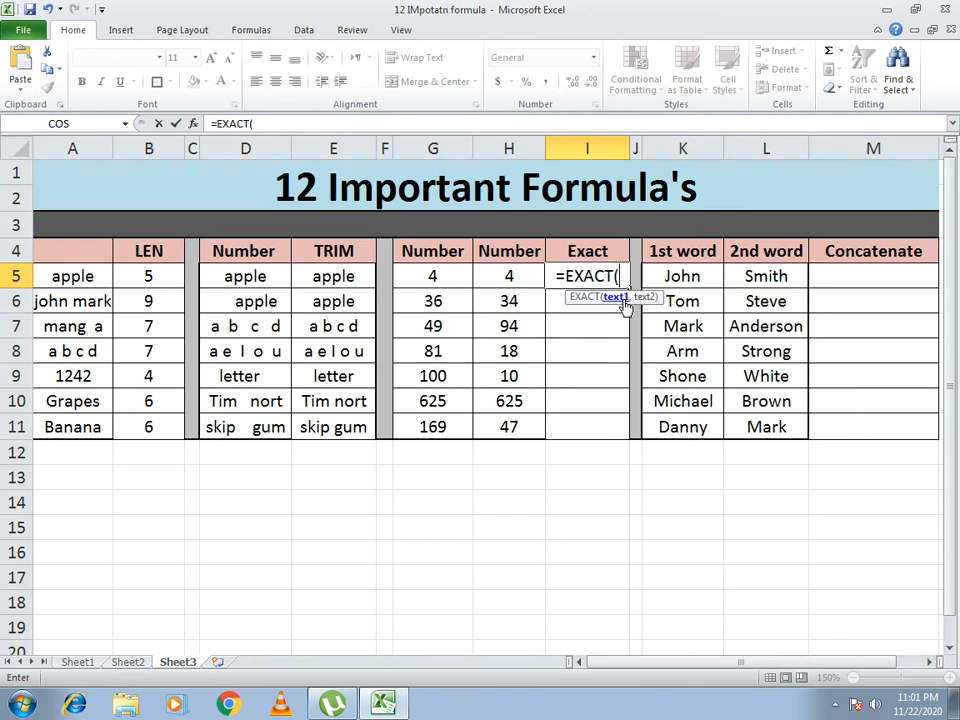
{"action": "left_click", "coordinate": [431, 275]}
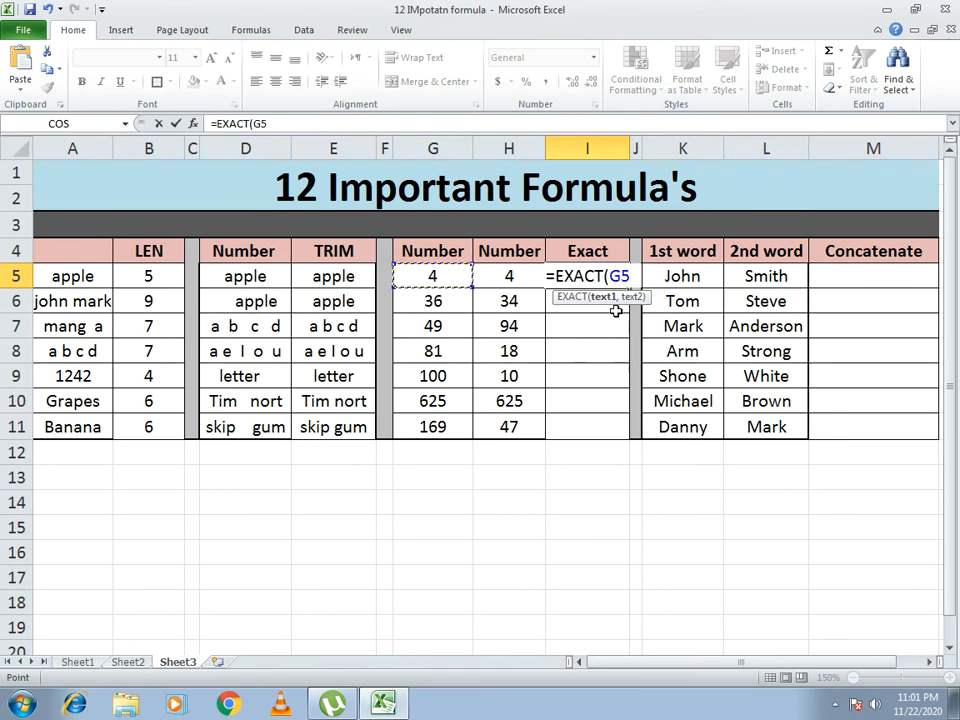
{"action": "type", "text": ","}
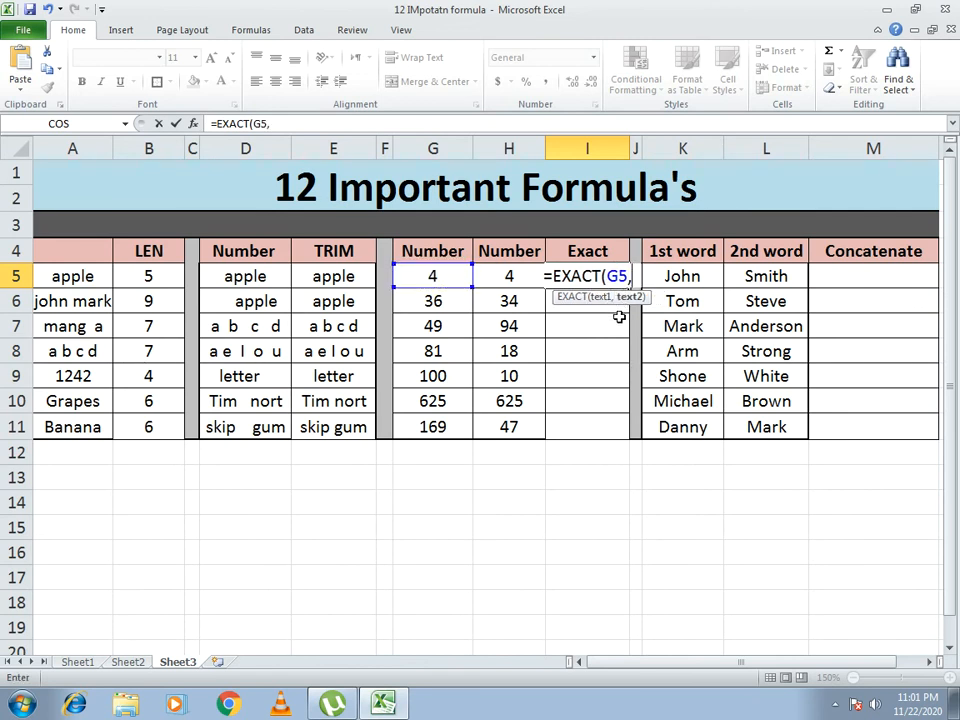
{"action": "left_click", "coordinate": [512, 276]}
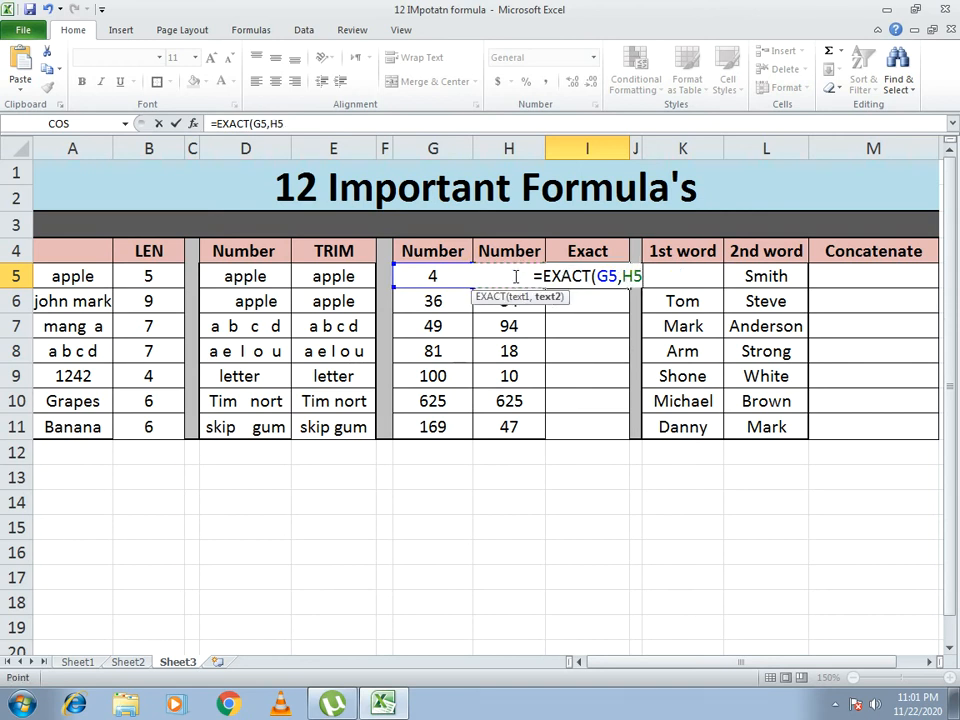
{"action": "type", "text": ")"}
{"action": "key", "text": "Return"}
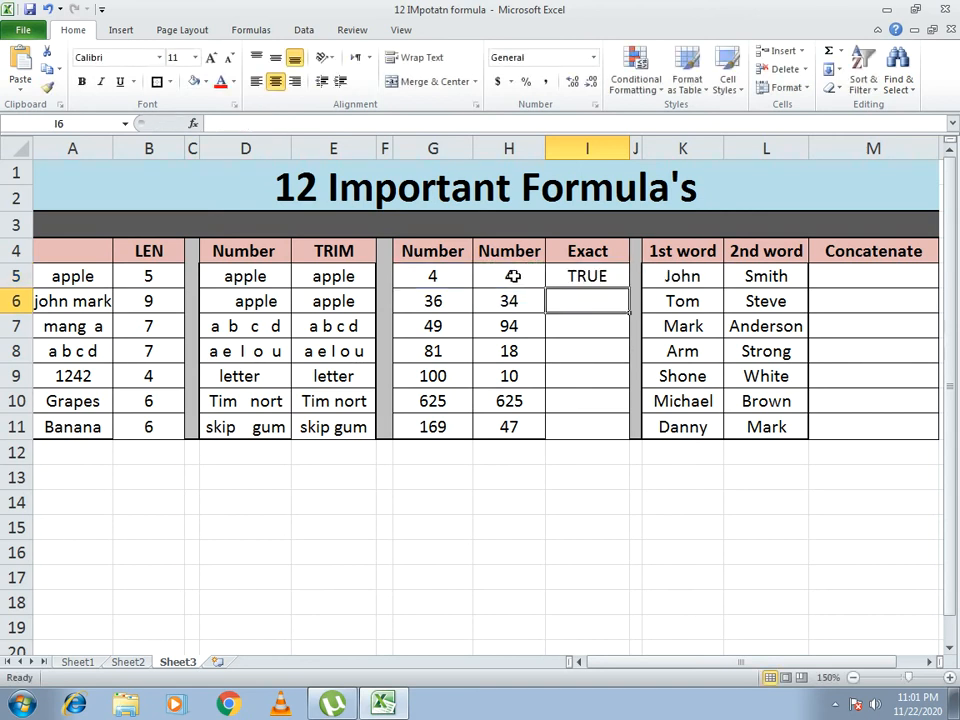
{"action": "left_click", "coordinate": [572, 270]}
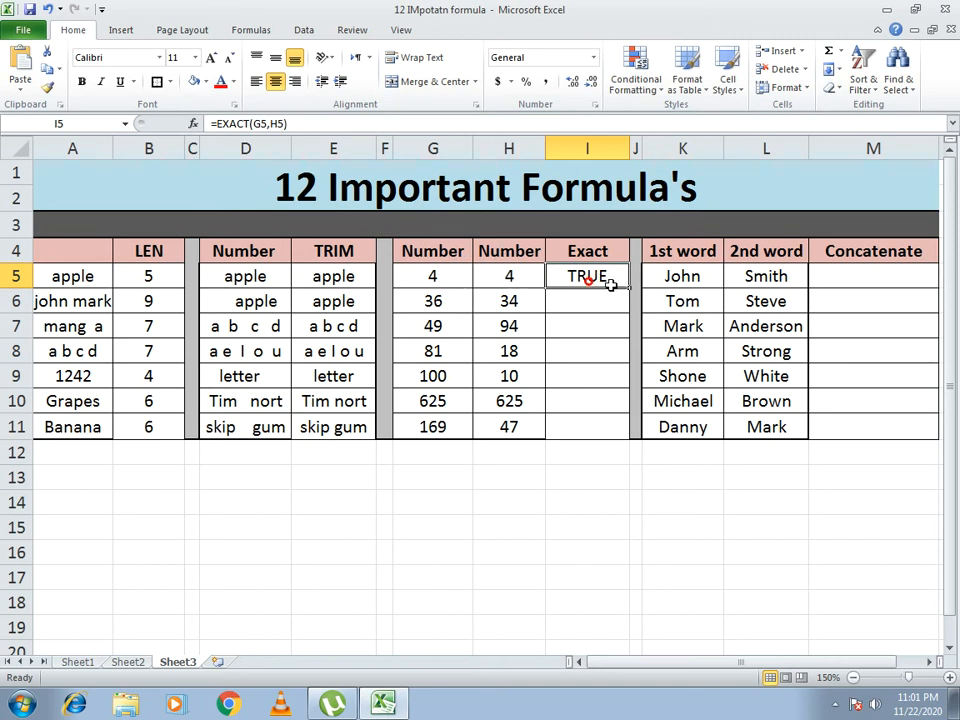
{"action": "left_click_drag", "start_coordinate": [631, 290], "coordinate": [617, 432]}
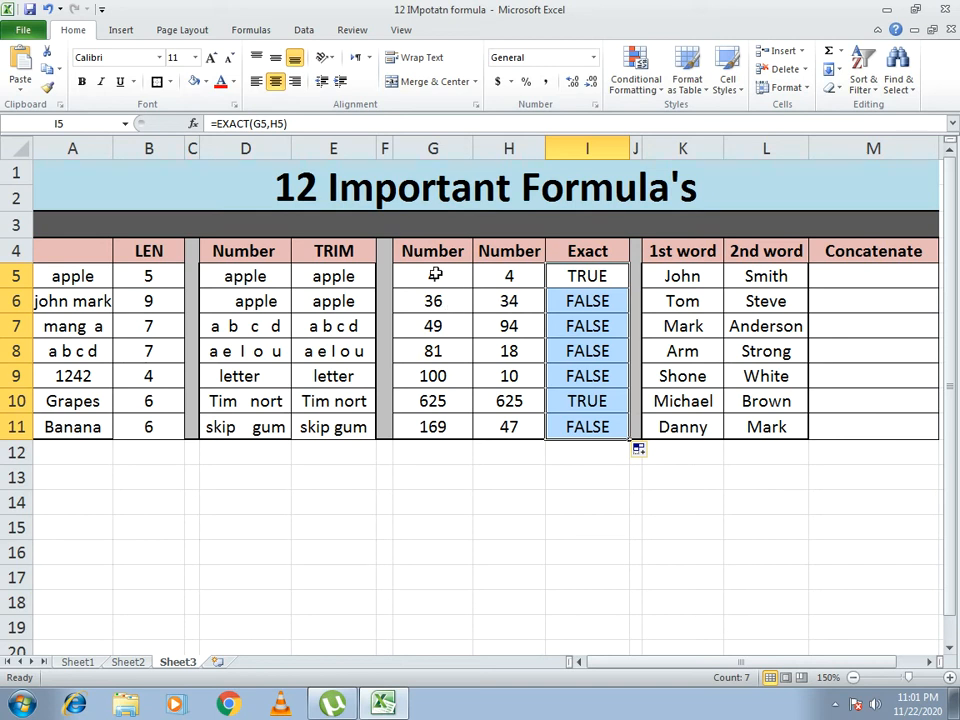
- Replace the number in cell G6 with the word MANGO
{"action": "left_click", "coordinate": [467, 298]}
{"action": "type", "text": "SAME"}
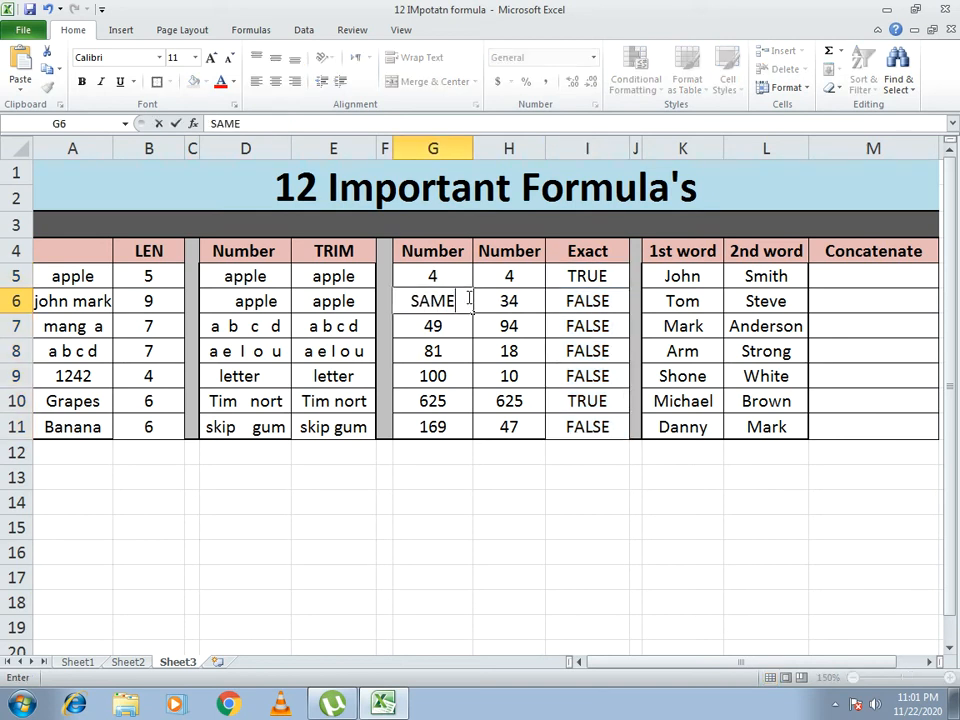
{"action": "key", "text": "BackSpace"}
{"action": "key", "text": "BackSpace"}
{"action": "key", "text": "BackSpace"}
{"action": "key", "text": "BackSpace"}
{"action": "type", "text": "TE"}
{"action": "key", "text": "BackSpace"}
{"action": "key", "text": "BackSpace"}
{"action": "type", "text": "MANGO"}
{"action": "key", "text": "Tab"}
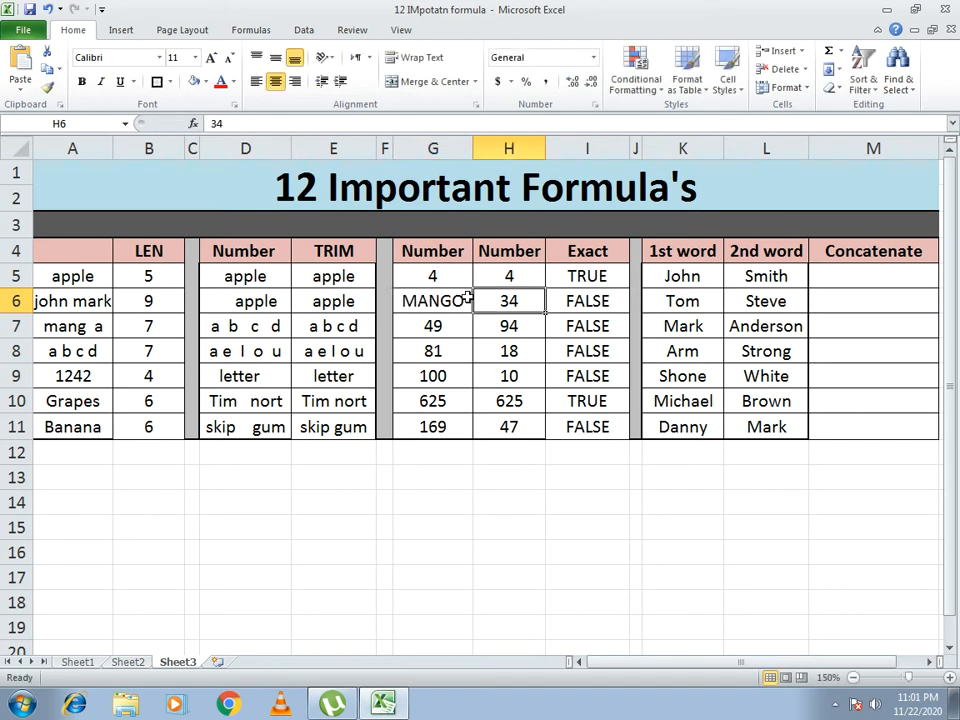
- Enter the matching word MANGO in cell H6 to test the EXACT formula with text
{"action": "type", "text": "MAG"}
{"action": "key", "text": "BackSpace"}
{"action": "type", "text": "NGO"}
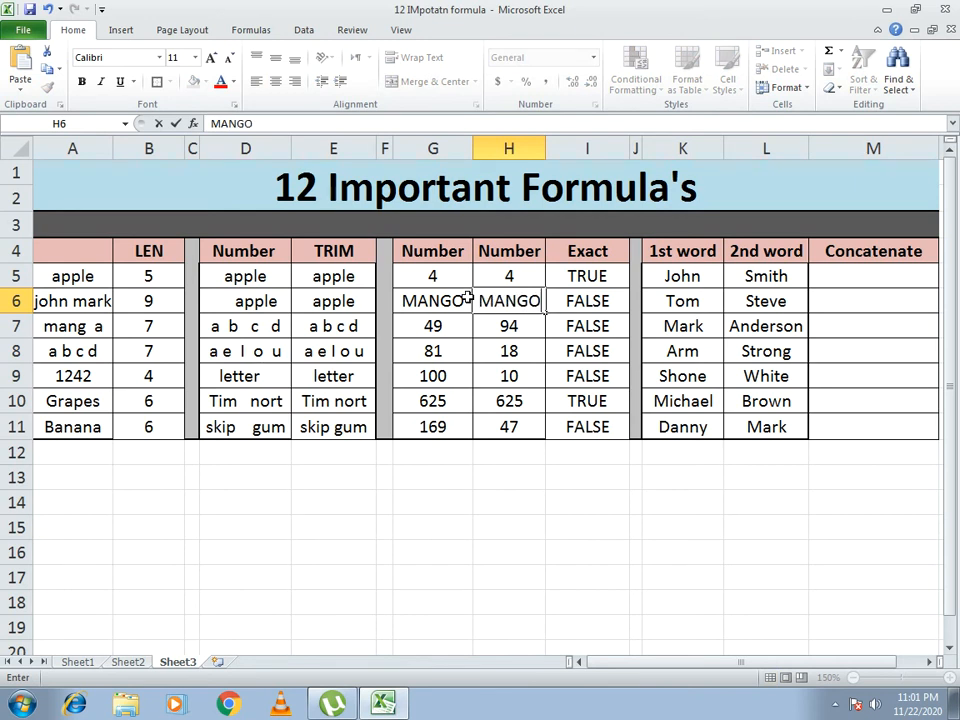
{"action": "key", "text": "Return"}
{"action": "key", "text": "Up"}
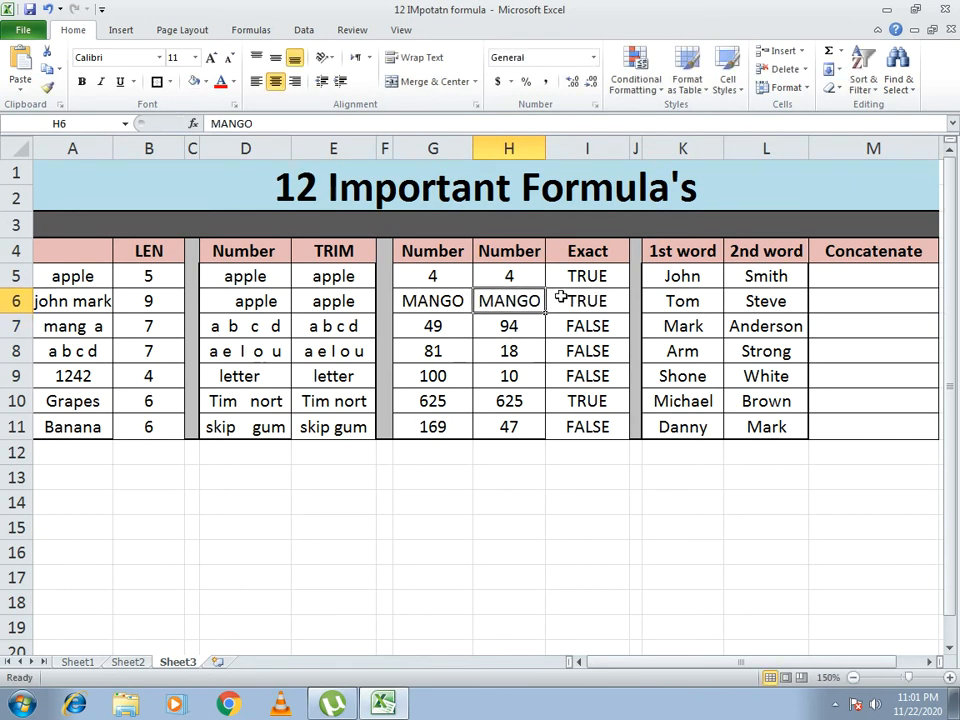
- Set cell H7 to 49 so it matches the number in G7
{"action": "left_click", "coordinate": [459, 327]}
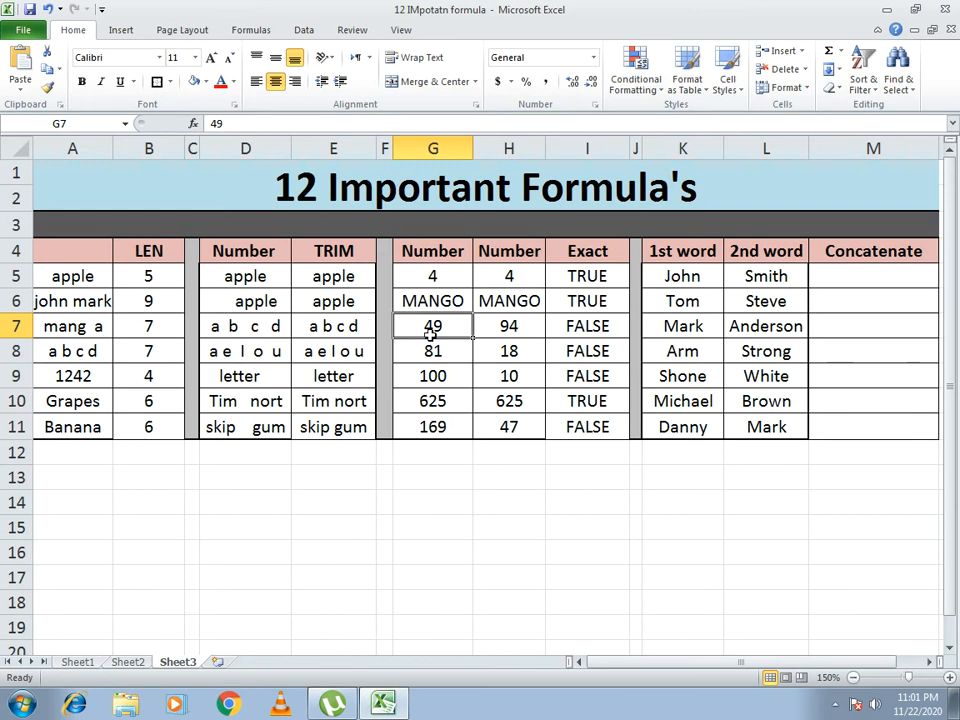
{"action": "left_click", "coordinate": [501, 329]}
{"action": "type", "text": "49"}
{"action": "key", "text": "Return"}
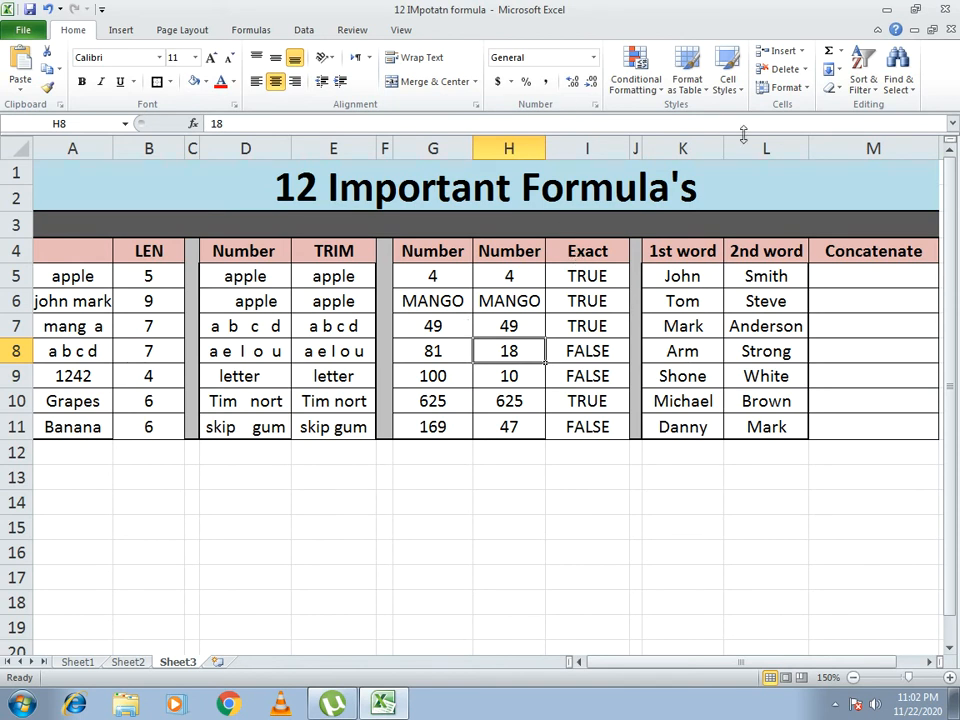
- Try to join the first and second word in cell M5 with =CONCATENAT(K5,L5)
{"action": "left_click", "coordinate": [850, 273]}
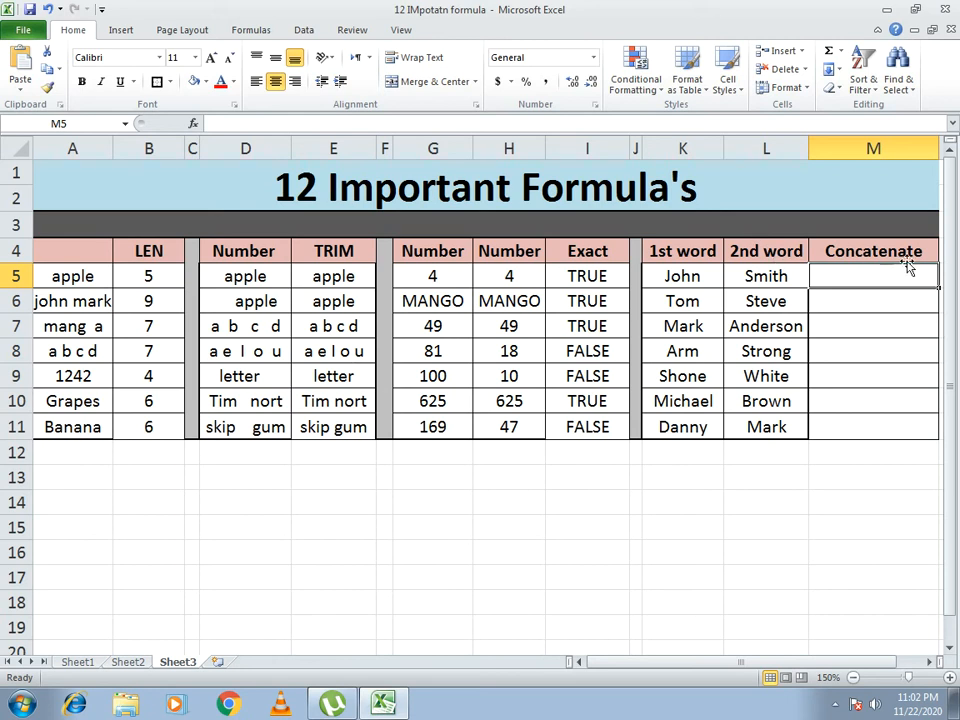
{"action": "type", "text": "="}
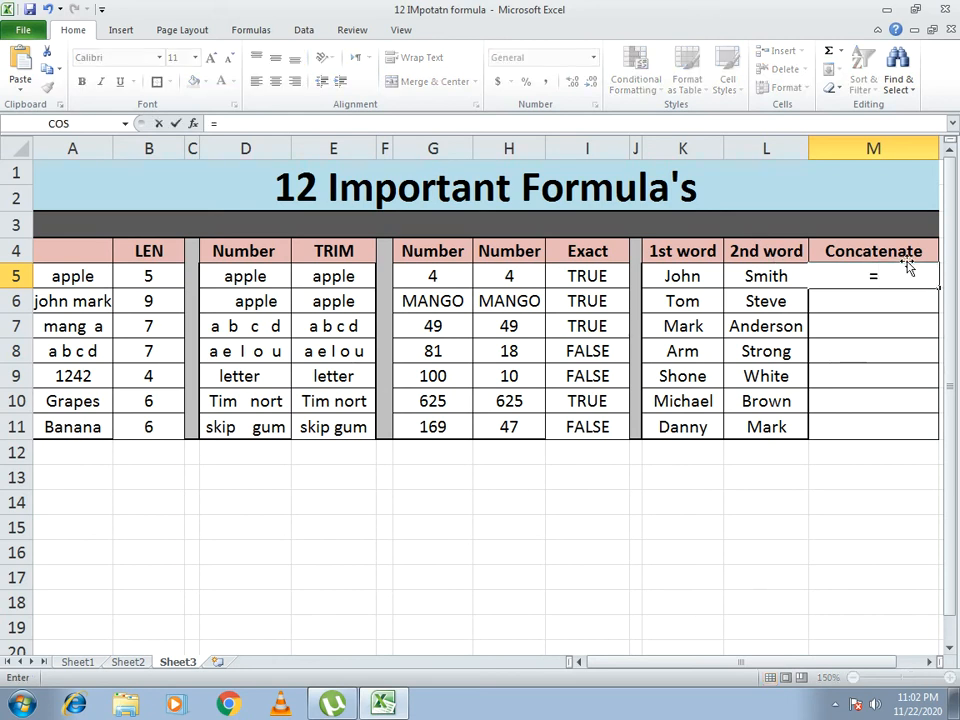
{"action": "type", "text": "CONCATE"}
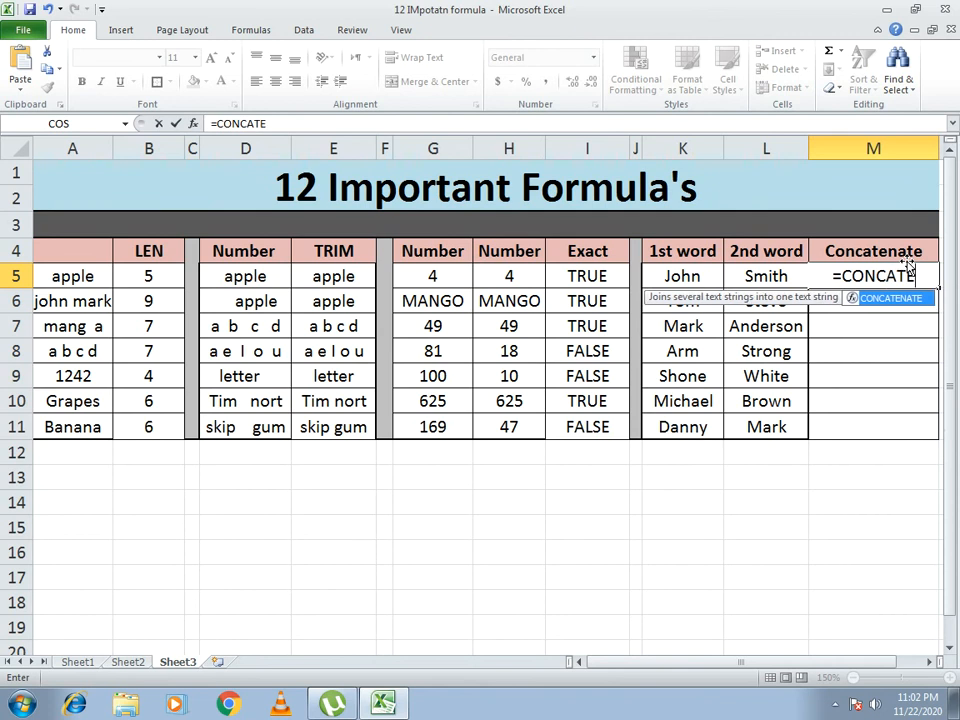
{"action": "type", "text": "NAT("}
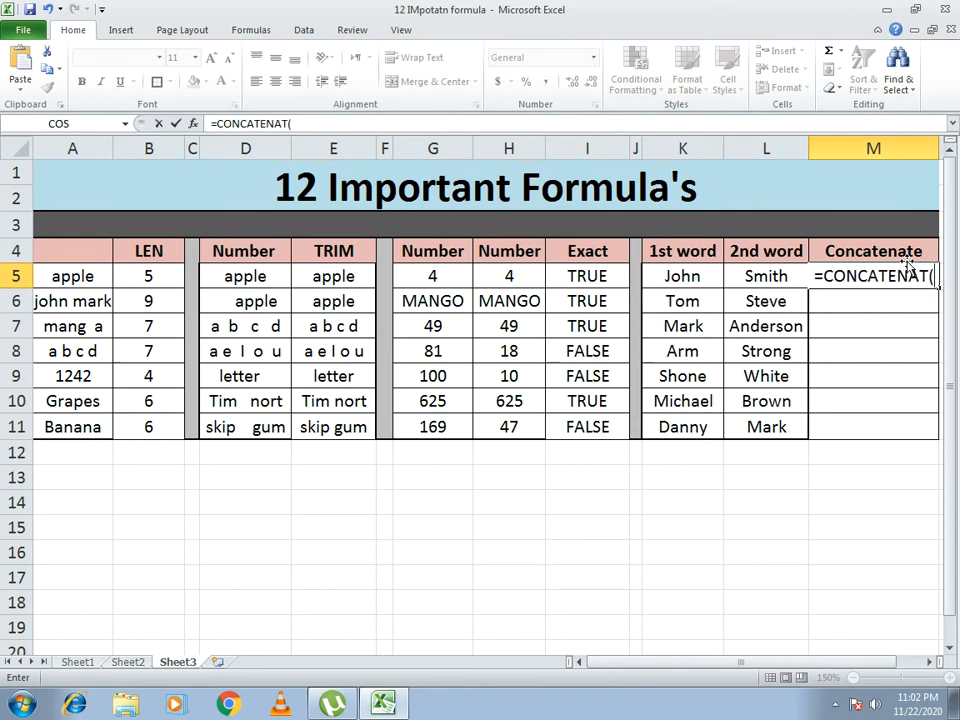
{"action": "left_click", "coordinate": [690, 275]}
{"action": "left_click_drag", "start_coordinate": [735, 662], "coordinate": [418, 133]}
{"action": "left_click", "coordinate": [398, 128]}
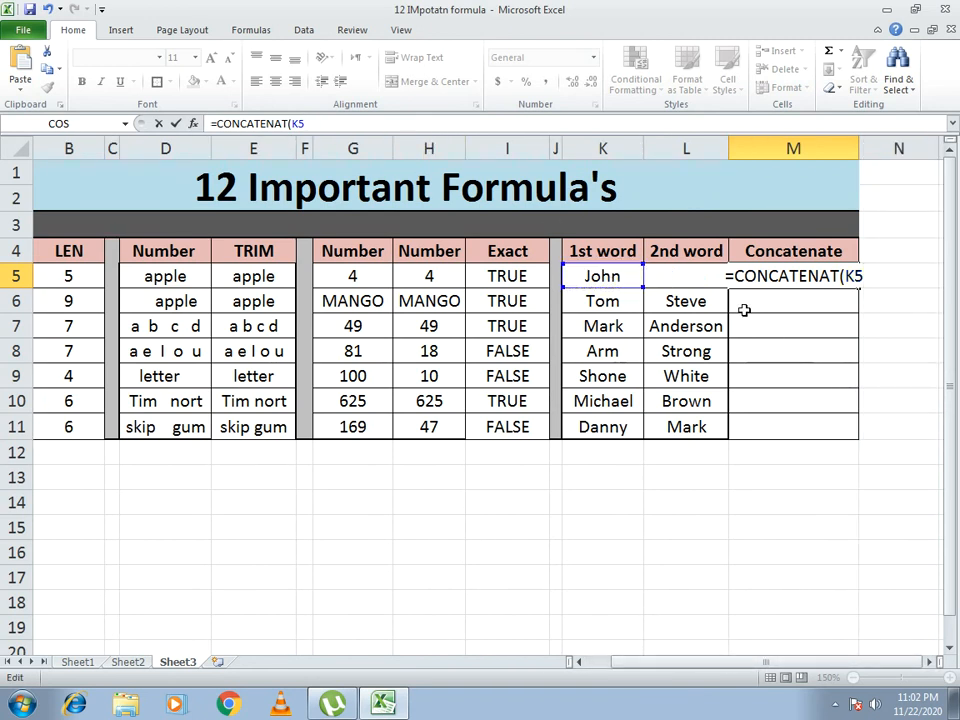
{"action": "type", "text": ","}
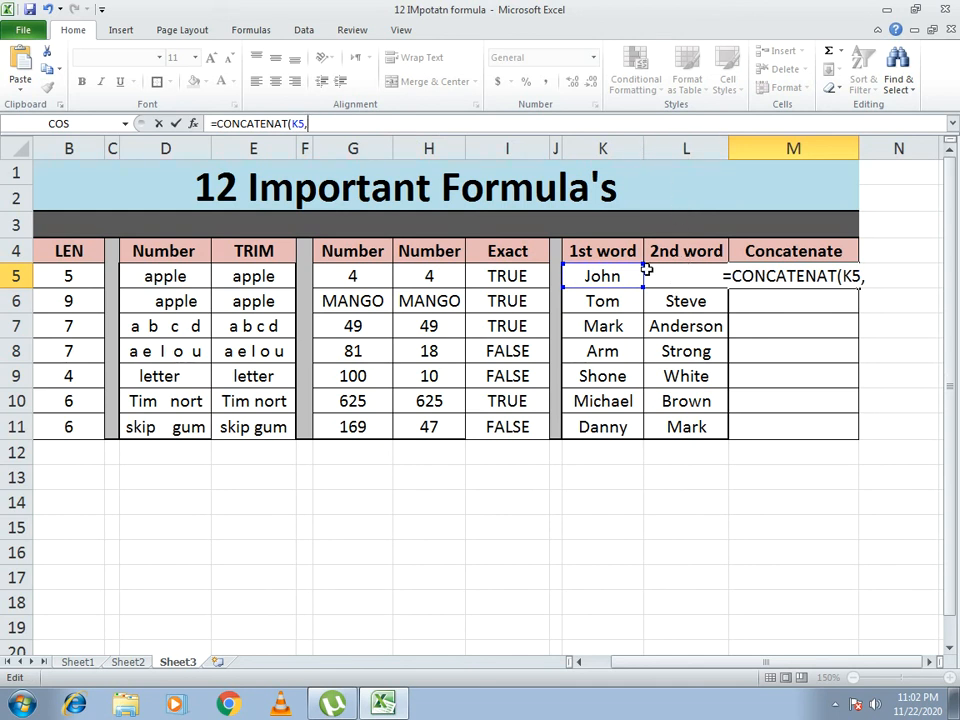
{"action": "type", "text": "L"}
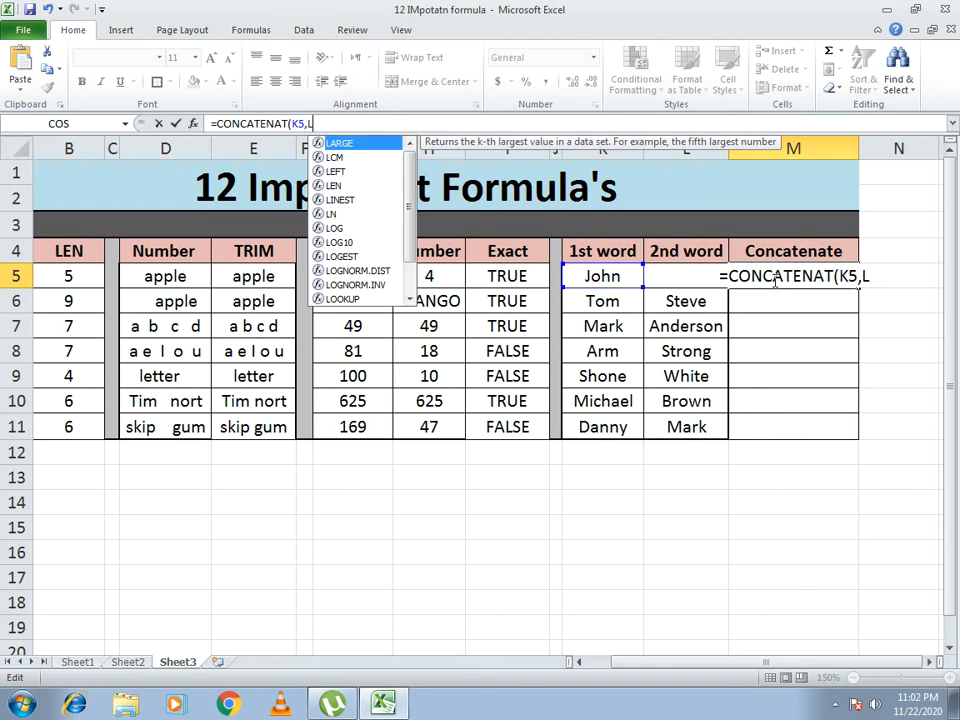
{"action": "type", "text": "5)"}
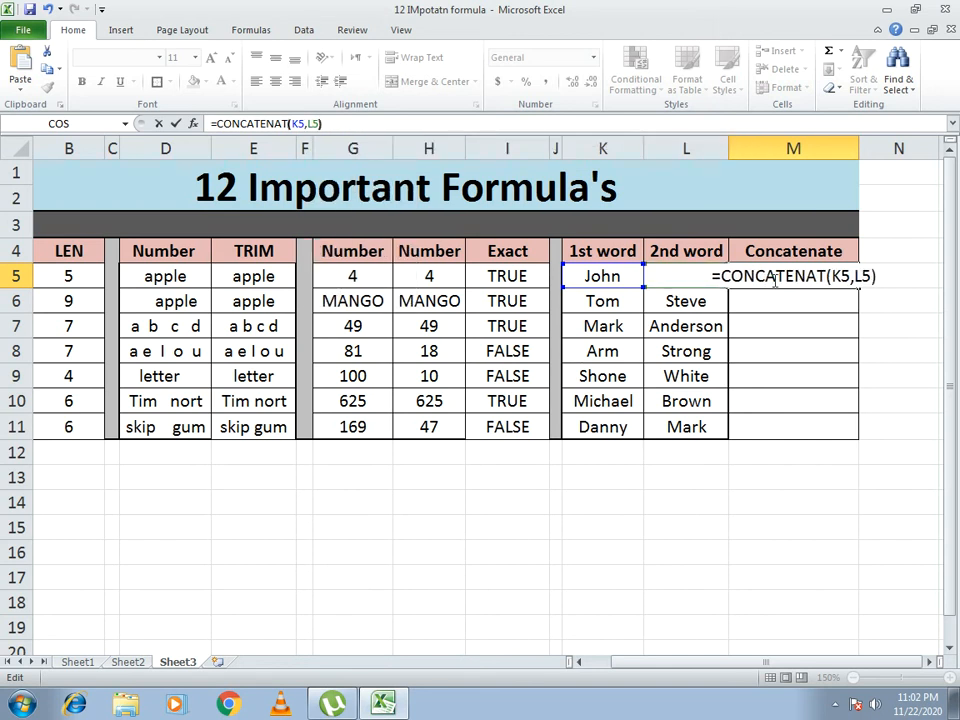
{"action": "key", "text": "Return"}
- Try the range version =CONCATENATE(K5:L5) in cell M5 to join the two words
{"action": "left_click", "coordinate": [774, 280]}
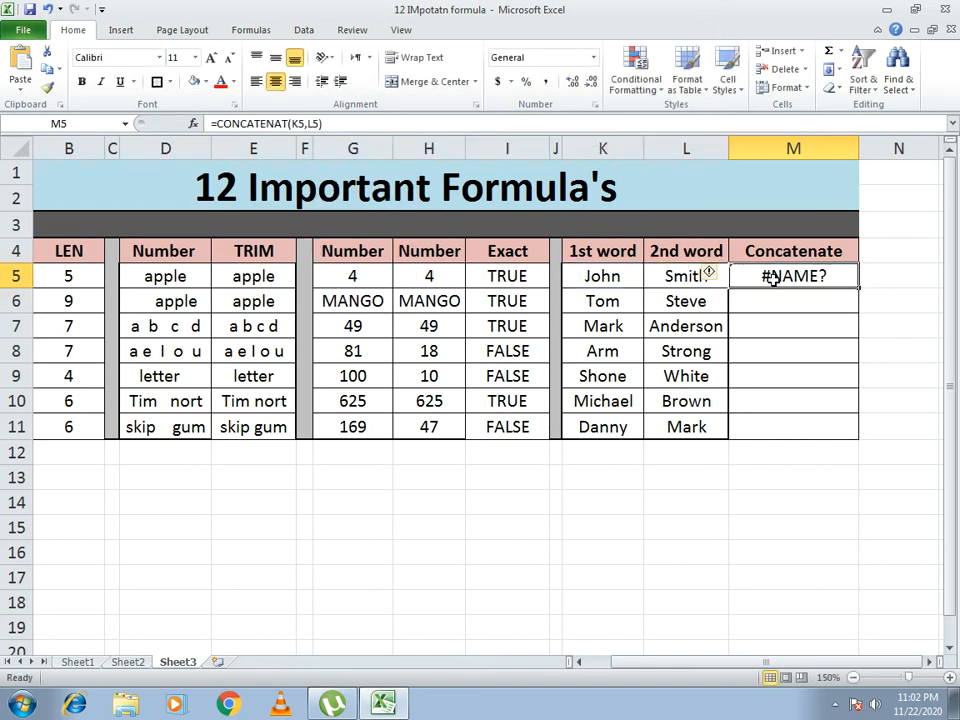
{"action": "type", "text": "=CON"}
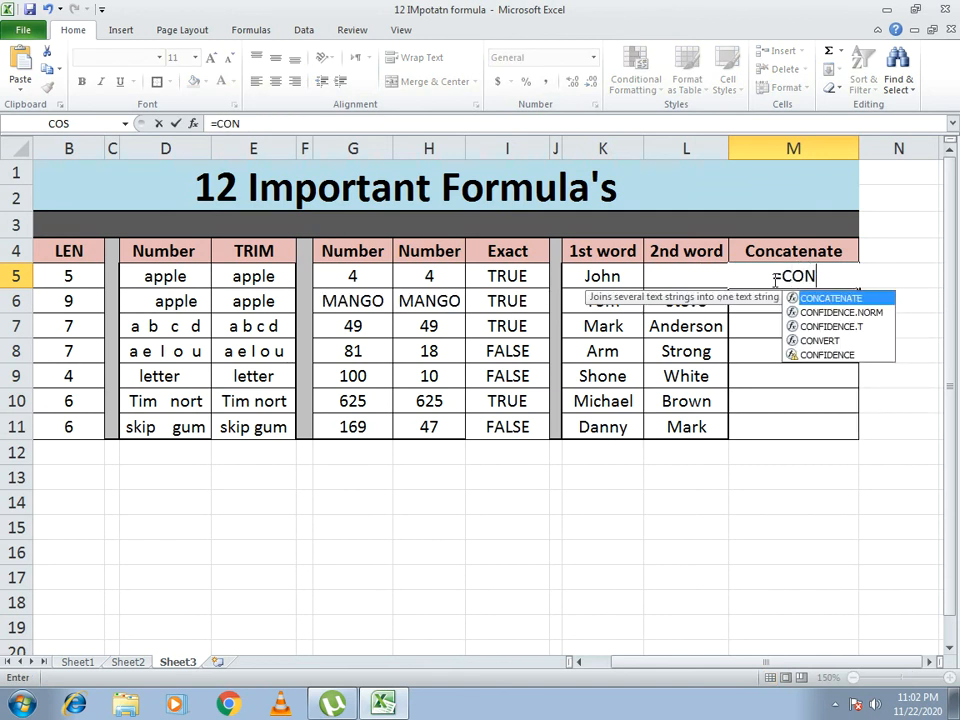
{"action": "type", "text": "CATENAT"}
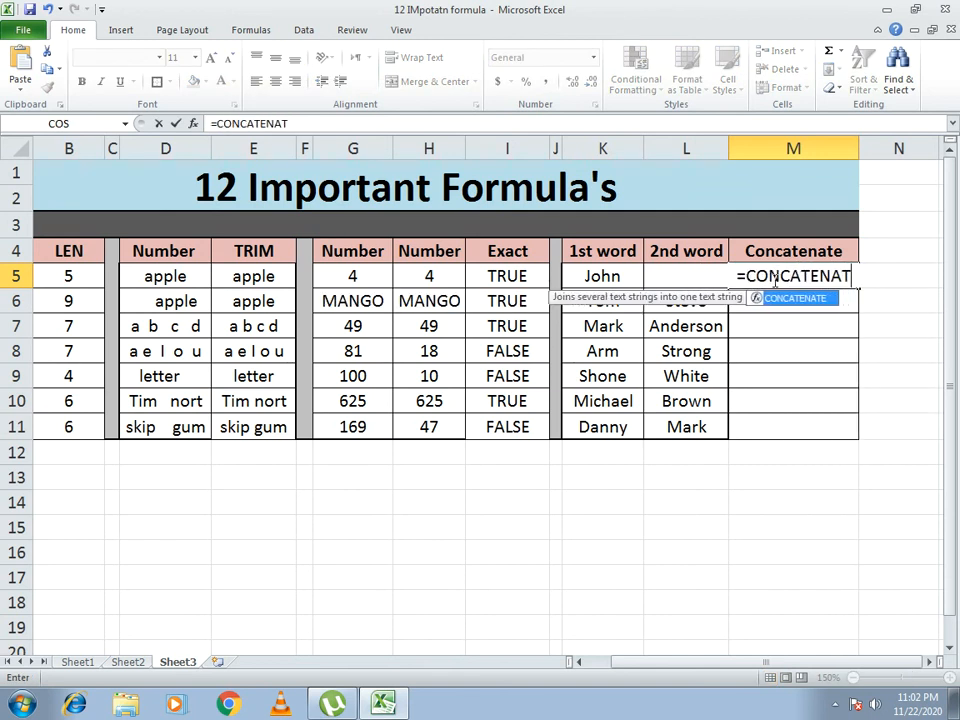
{"action": "type", "text": "E("}
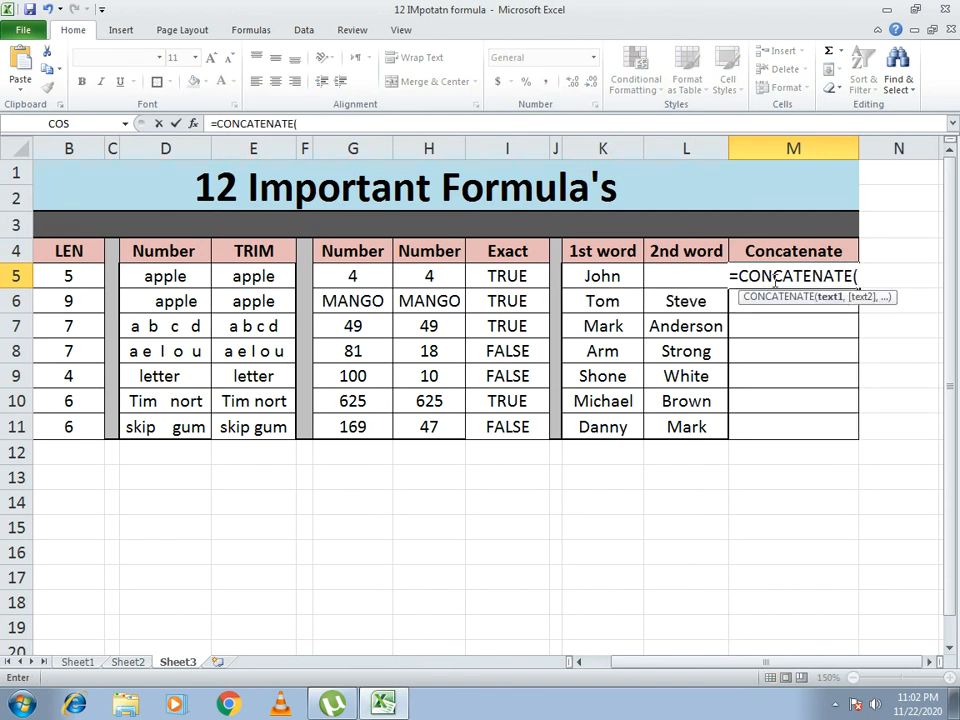
{"action": "left_click_drag", "start_coordinate": [606, 275], "coordinate": [661, 276]}
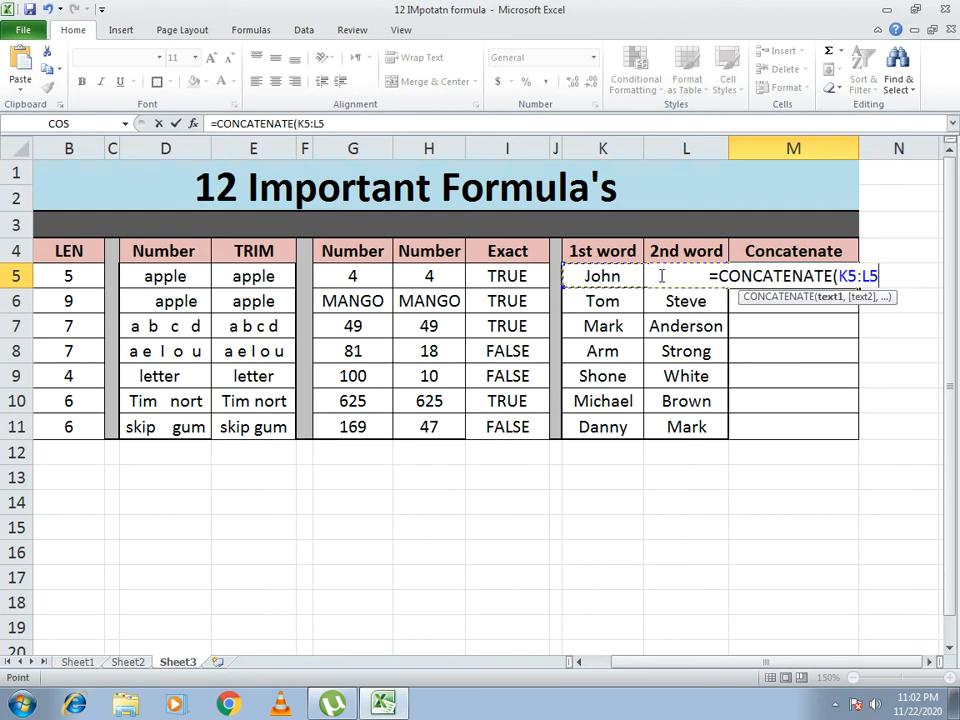
{"action": "type", "text": ")"}
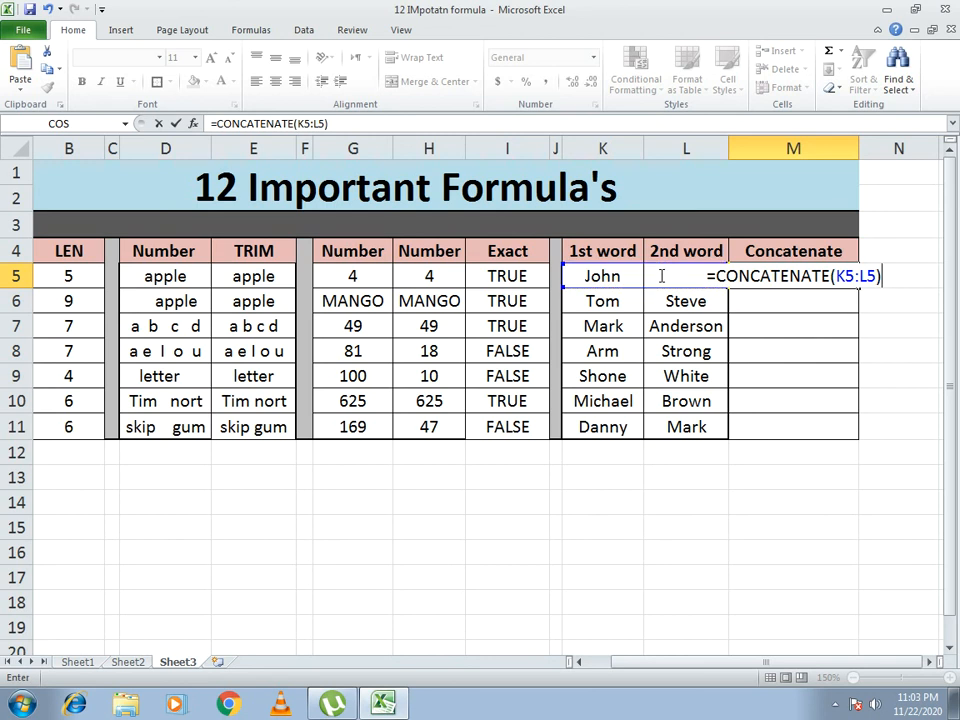
{"action": "key", "text": "Return"}
{"action": "key", "text": "Up"}
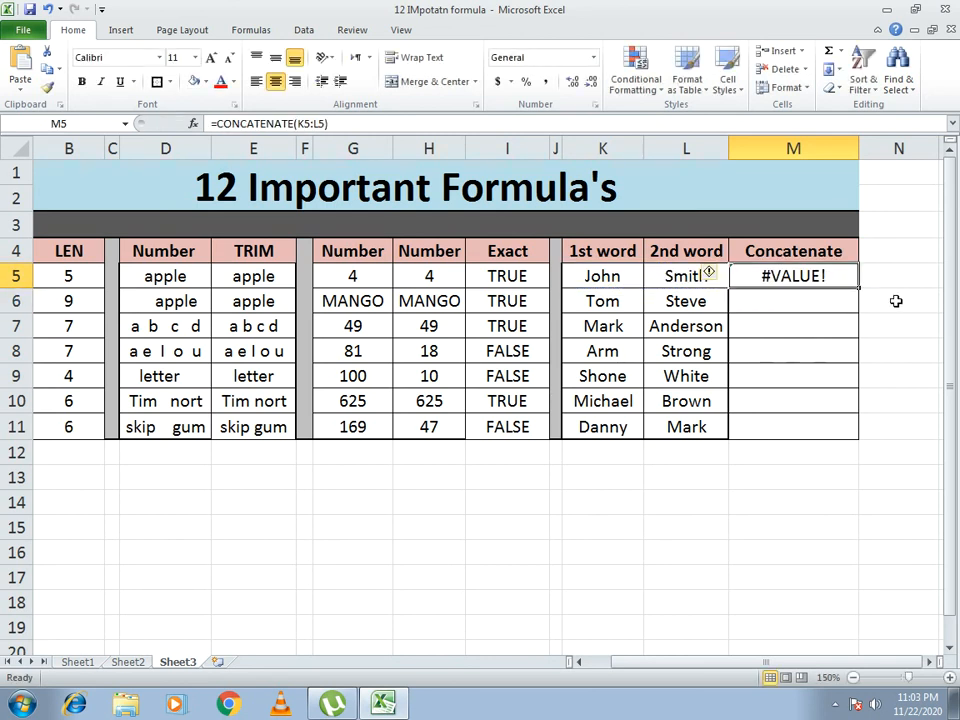
- Widen column M slightly and enter =CONCATENATE(K5,L5) in cell M5 to join the first and second word
{"action": "left_click_drag", "start_coordinate": [858, 148], "coordinate": [868, 148]}
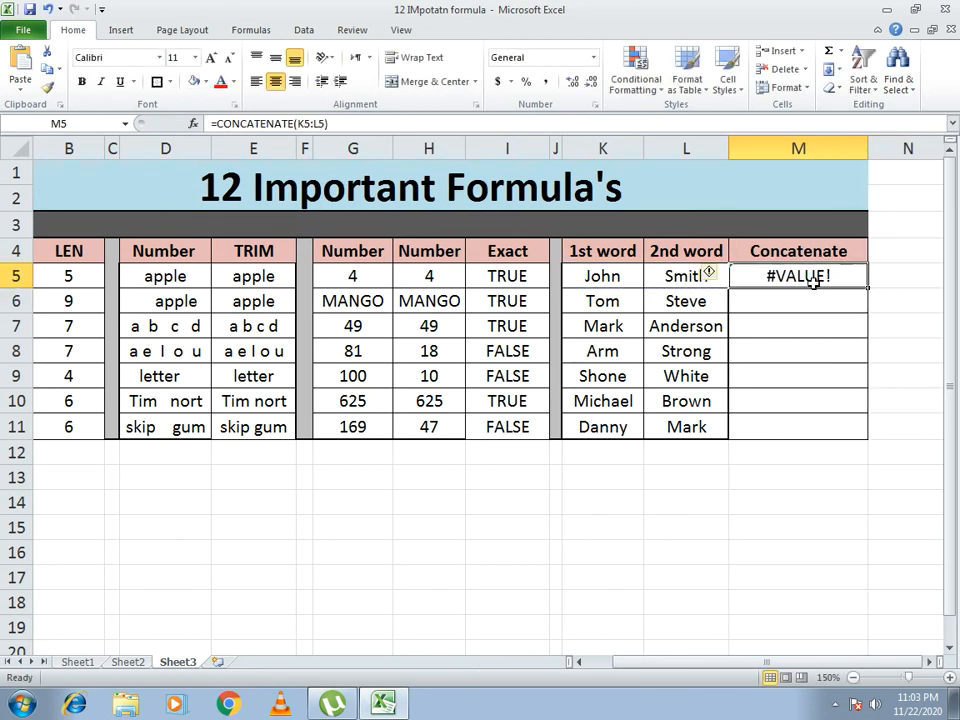
{"action": "type", "text": "=C"}
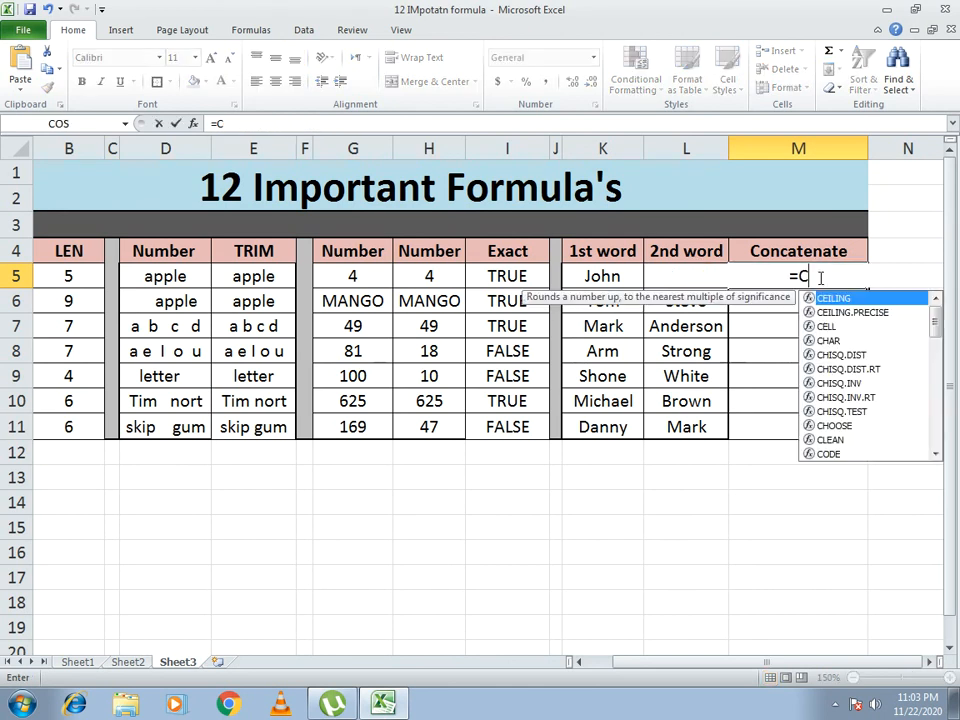
{"action": "type", "text": "ONCATENATE"}
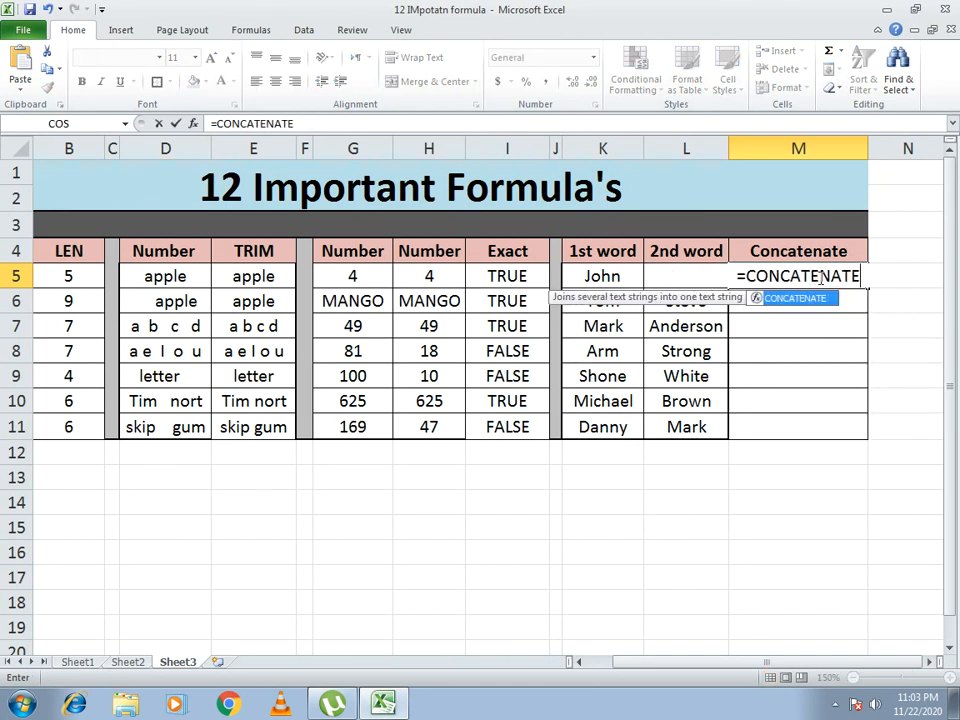
{"action": "type", "text": "("}
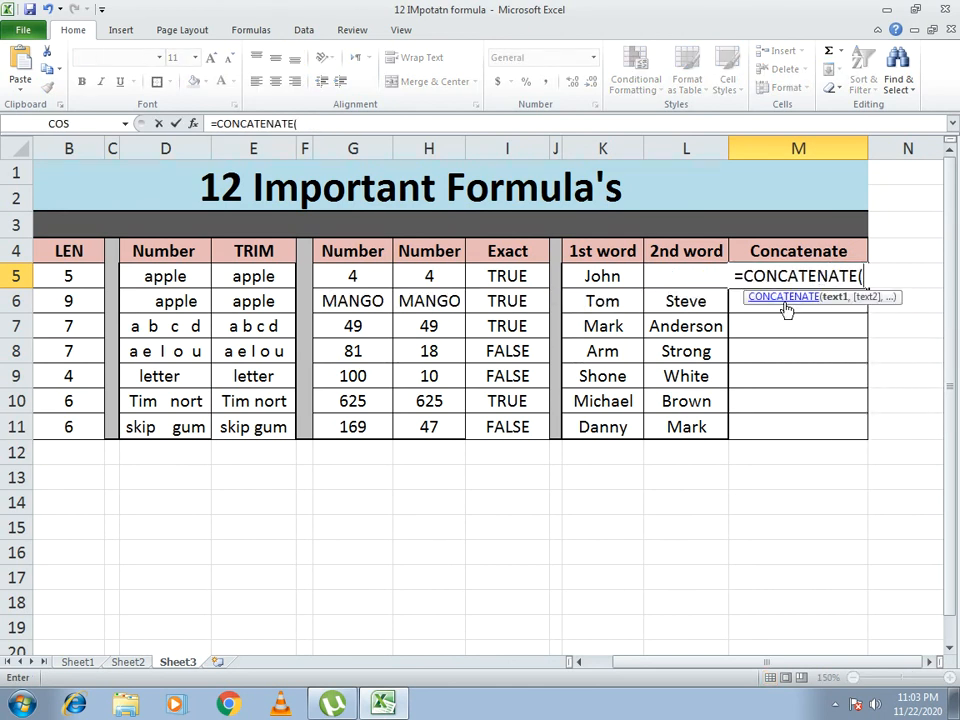
{"action": "left_click", "coordinate": [608, 276]}
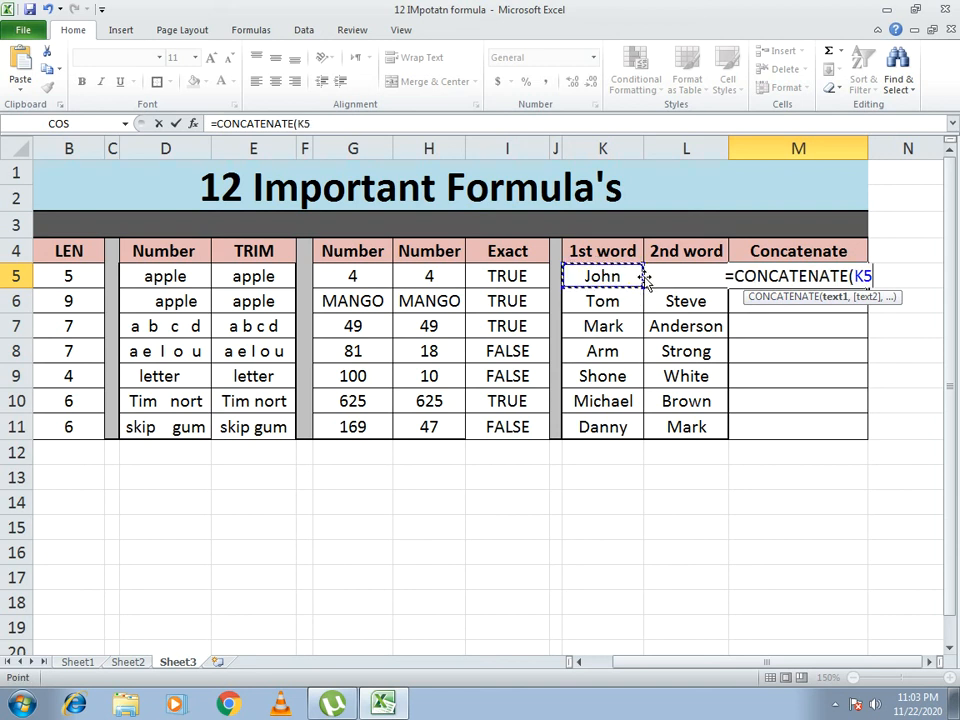
{"action": "type", "text": ","}
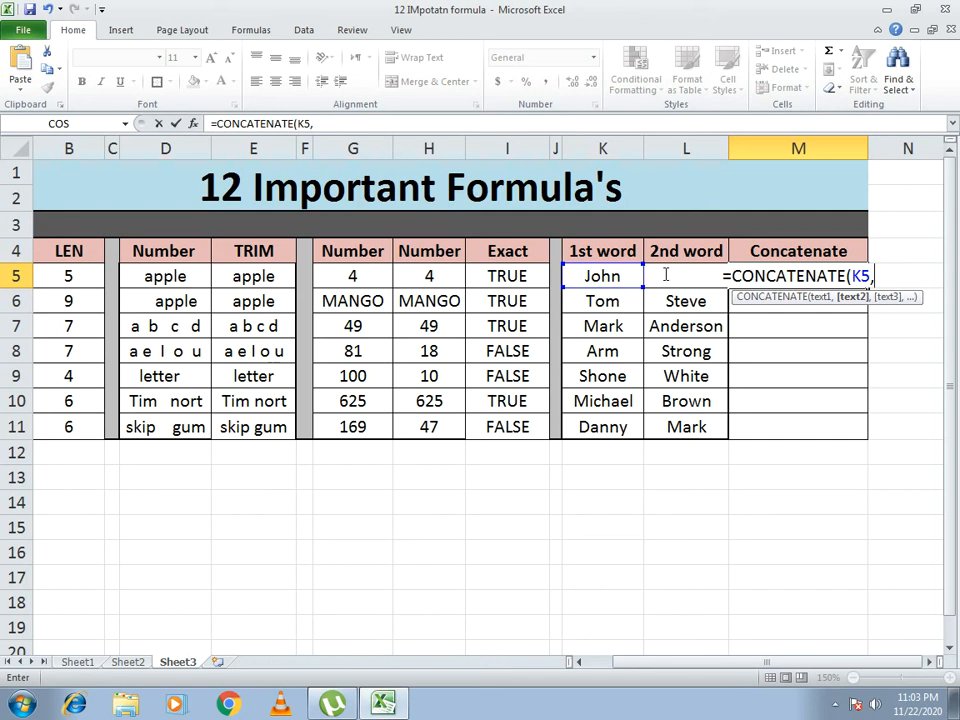
{"action": "type", "text": "L"}
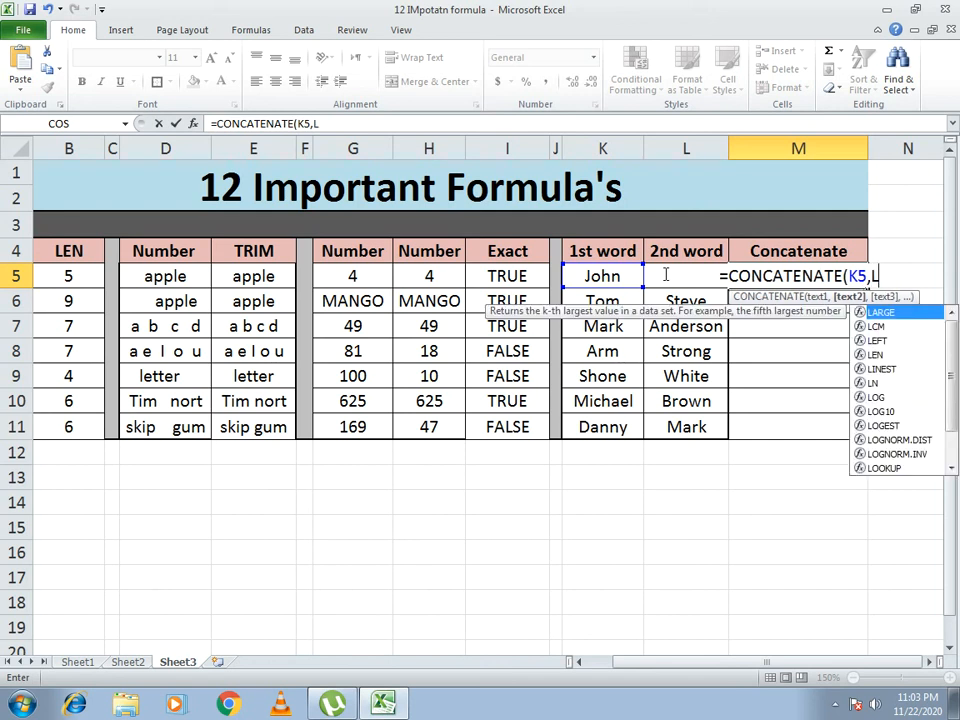
{"action": "type", "text": "5)"}
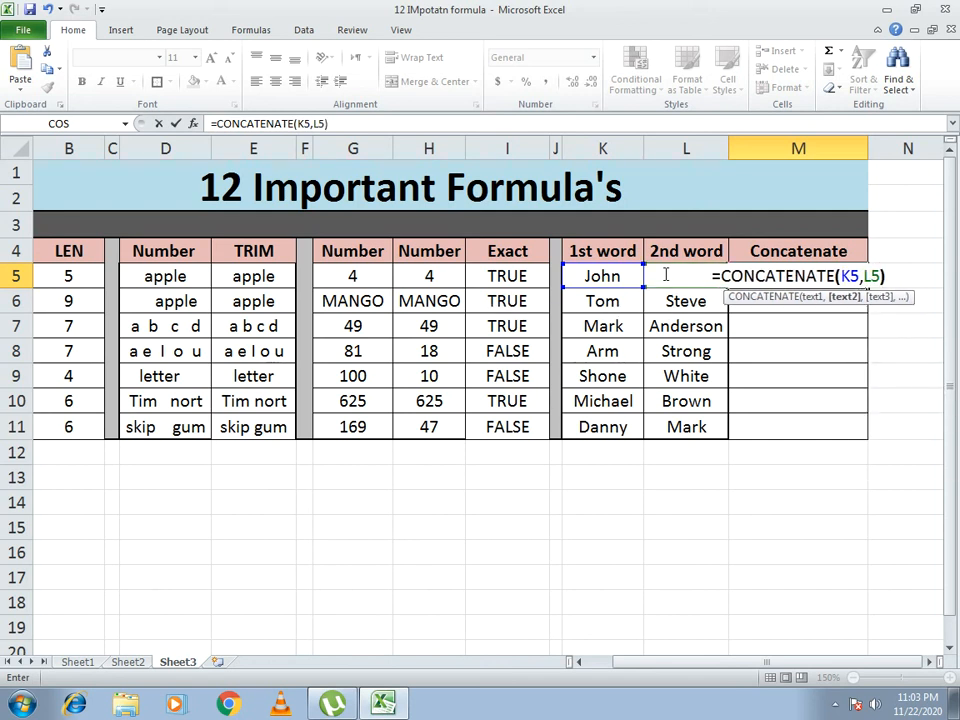
{"action": "key", "text": "Return"}
{"action": "key", "text": "Up"}
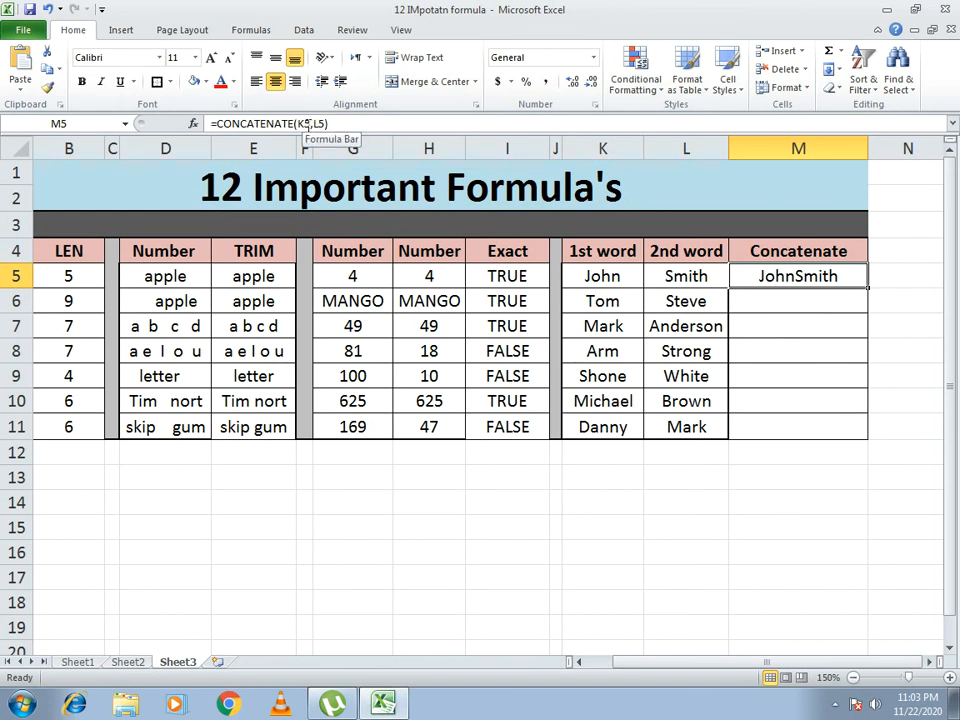
- Enter =CONCATENATE(K6,L6) in cell M6 and fill the formula down to M11
{"action": "left_click", "coordinate": [764, 299]}
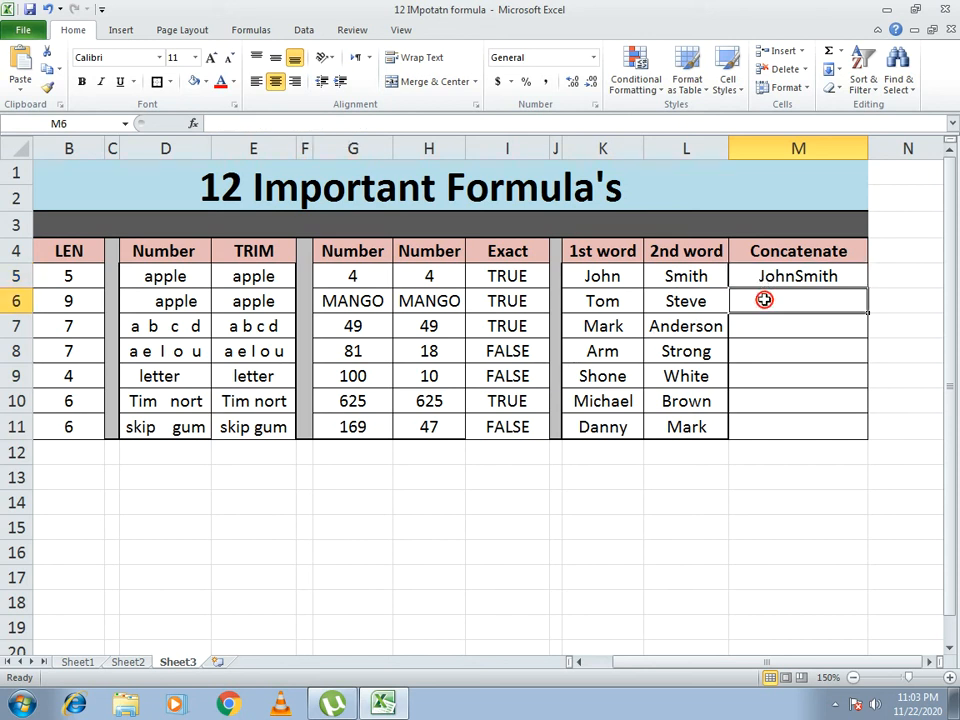
{"action": "type", "text": "=CON"}
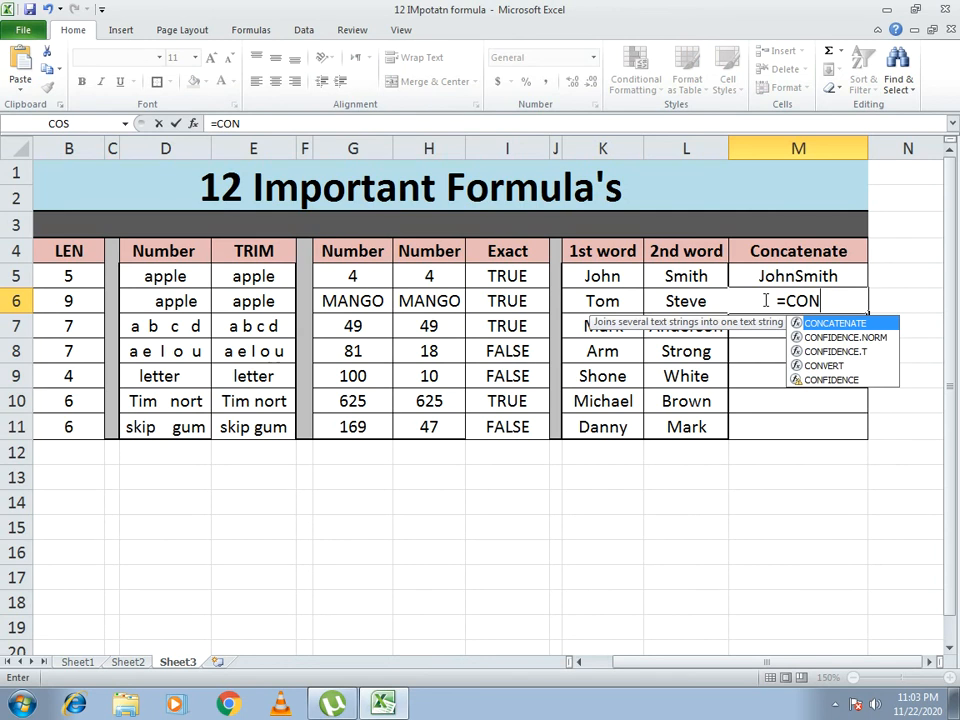
{"action": "type", "text": "CATENATE("}
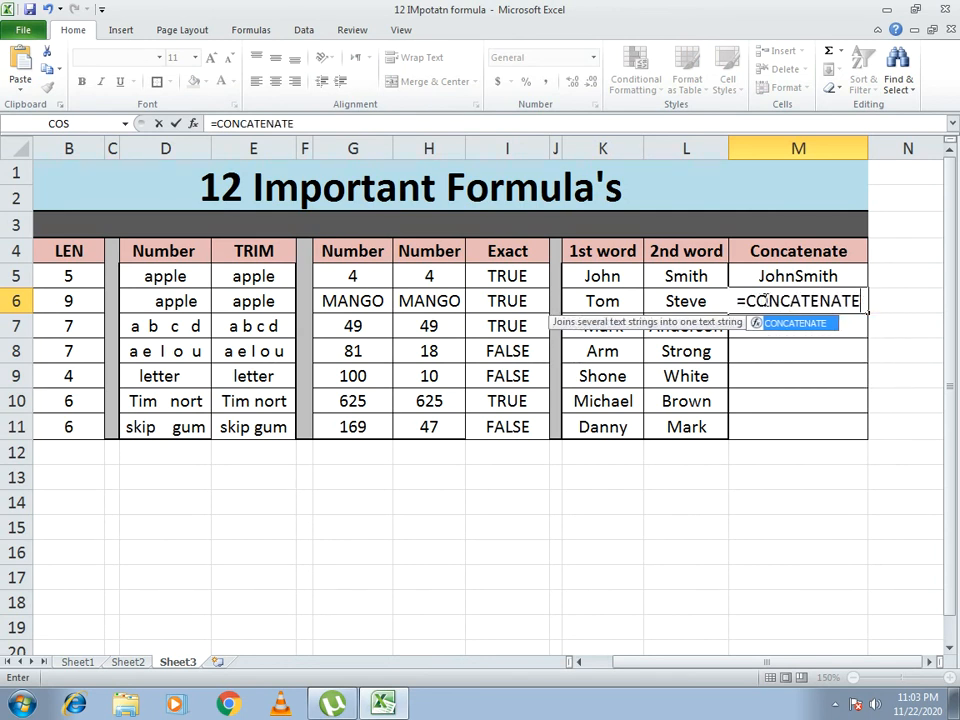
{"action": "left_click", "coordinate": [605, 302]}
{"action": "type", "text": ","}
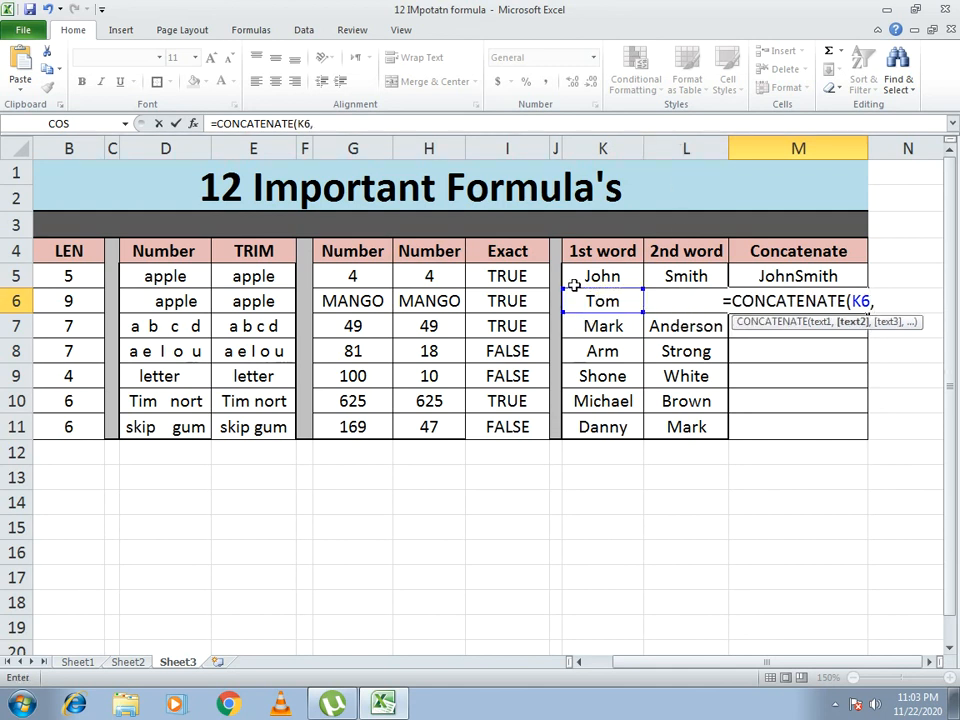
{"action": "type", "text": "L6"}
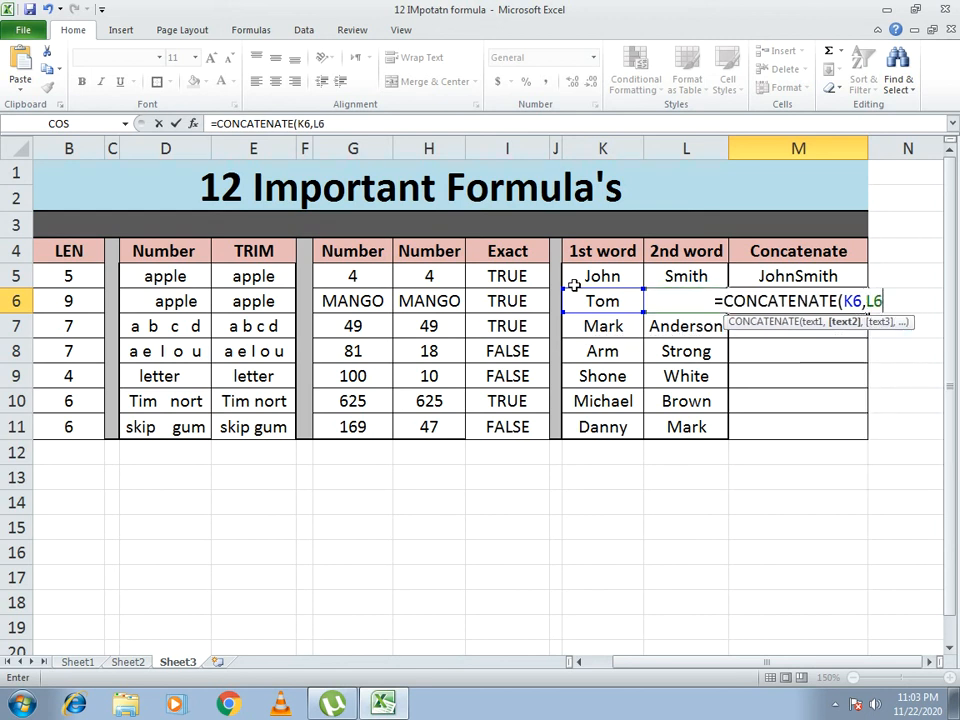
{"action": "type", "text": ")"}
{"action": "key", "text": "Return"}
{"action": "key", "text": "Up"}
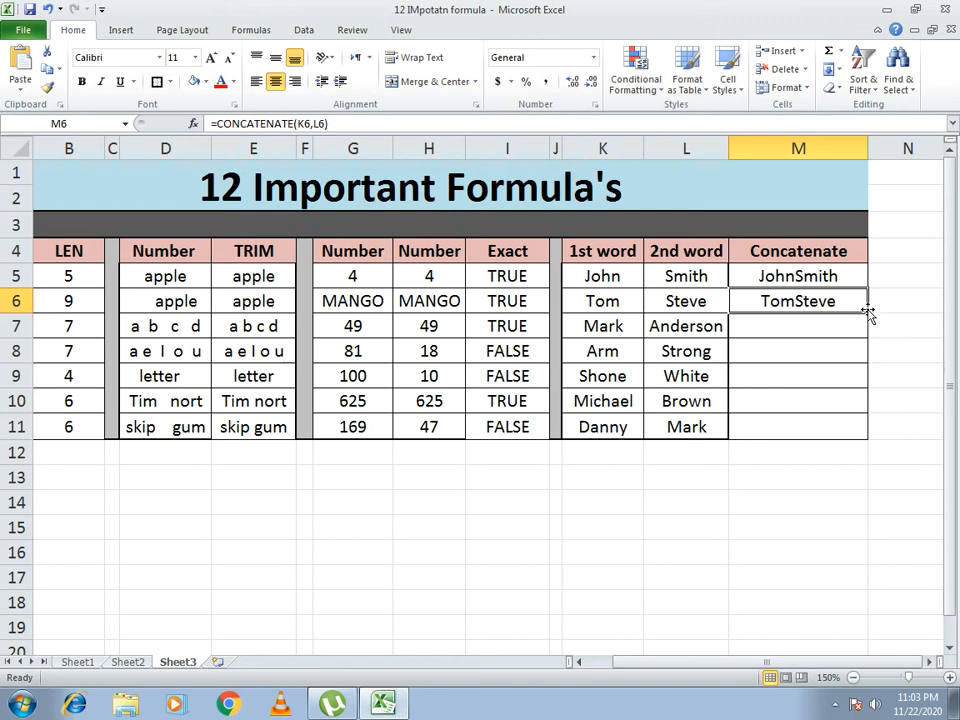
{"action": "left_click_drag", "start_coordinate": [868, 313], "coordinate": [855, 432]}
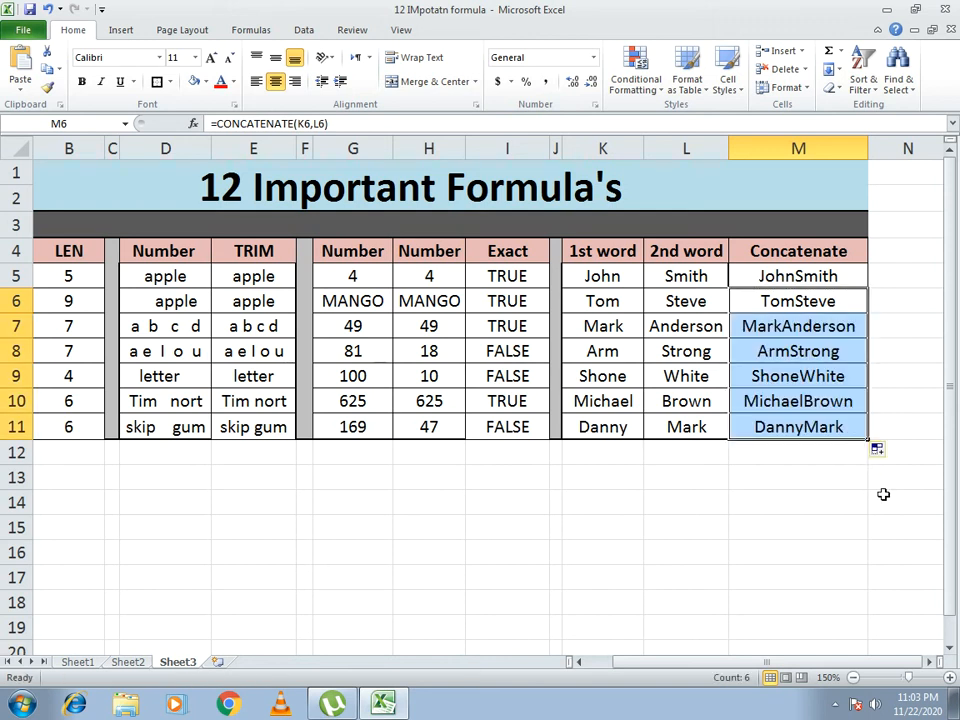
{"action": "left_click", "coordinate": [886, 496]}
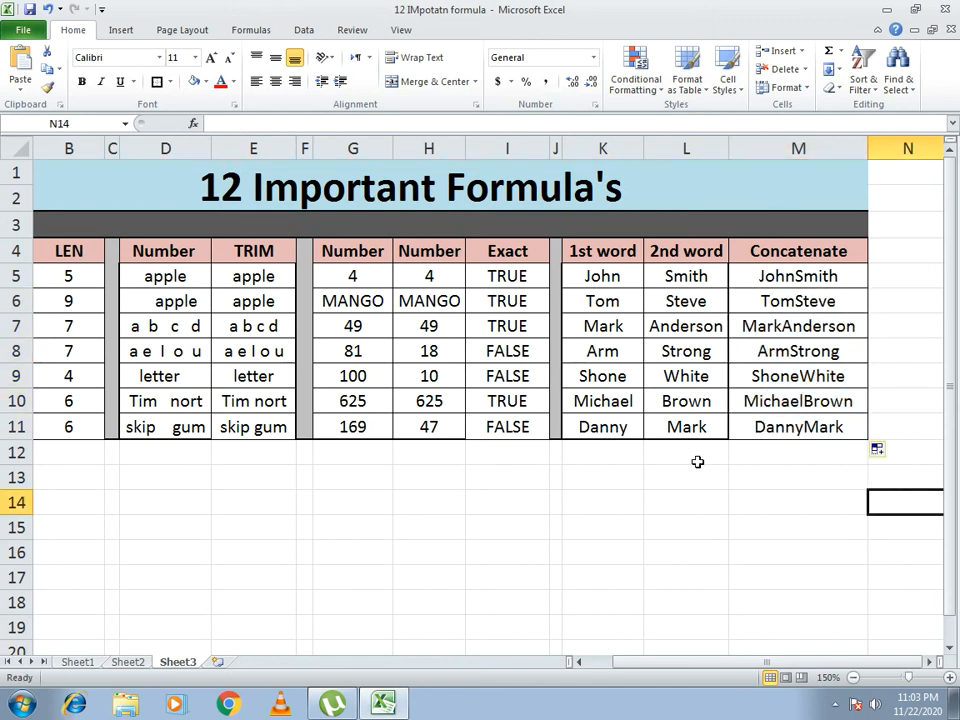
- Merge and center the cell pairs L13:M13, H13:I13 and D13:E13 below the tables
{"action": "left_click_drag", "start_coordinate": [691, 474], "coordinate": [754, 477]}
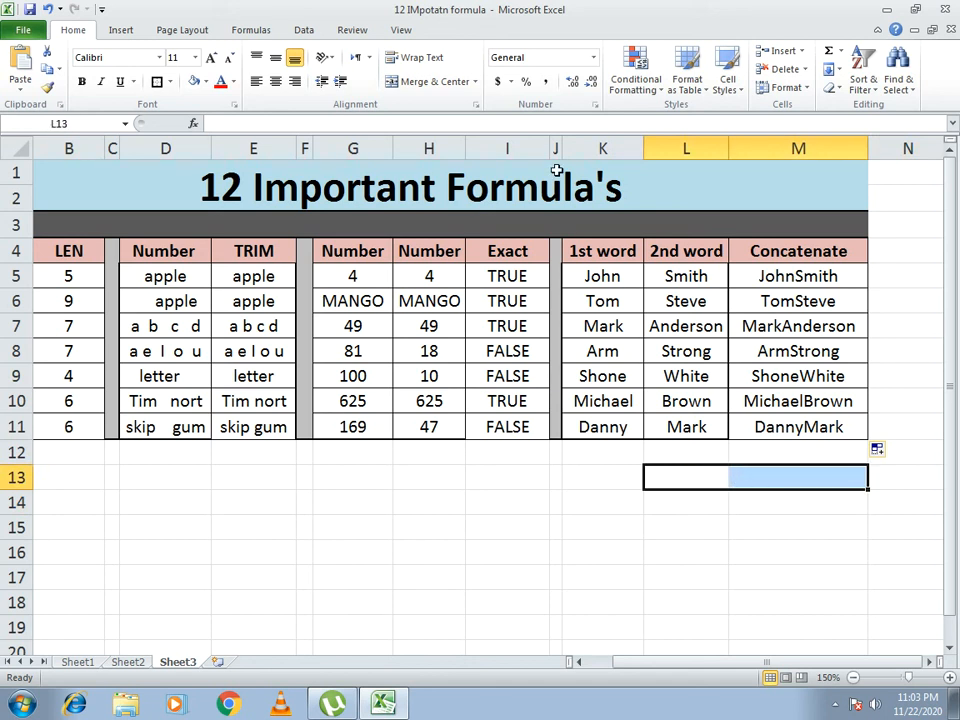
{"action": "left_click", "coordinate": [414, 84]}
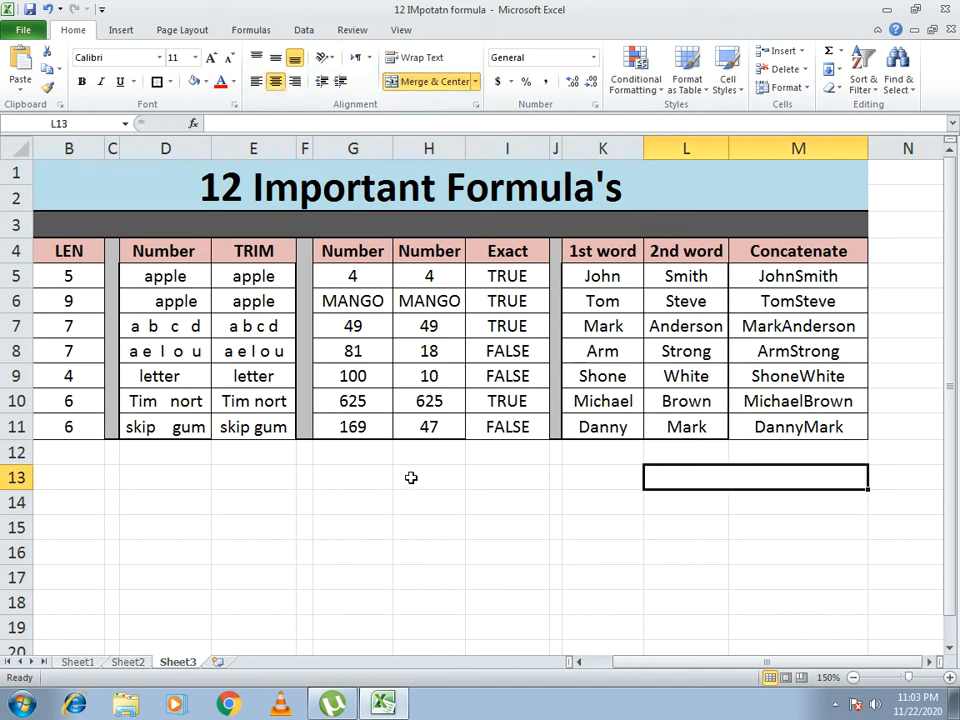
{"action": "left_click", "coordinate": [47, 86]}
{"action": "left_click_drag", "start_coordinate": [405, 470], "coordinate": [485, 486]}
{"action": "left_click", "coordinate": [47, 86]}
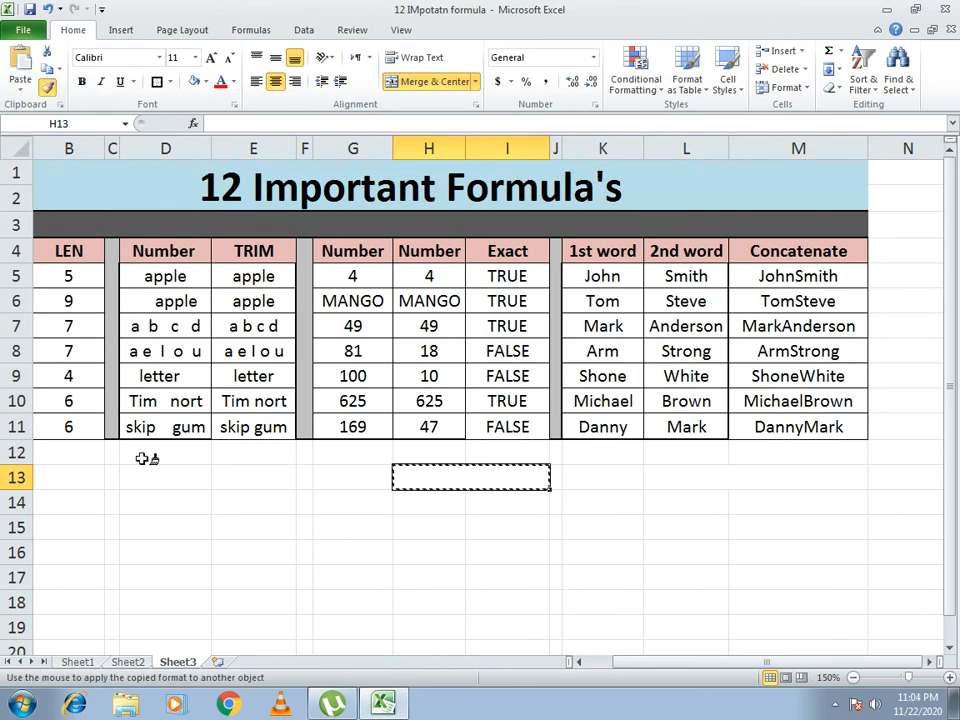
{"action": "left_click_drag", "start_coordinate": [197, 476], "coordinate": [245, 477]}
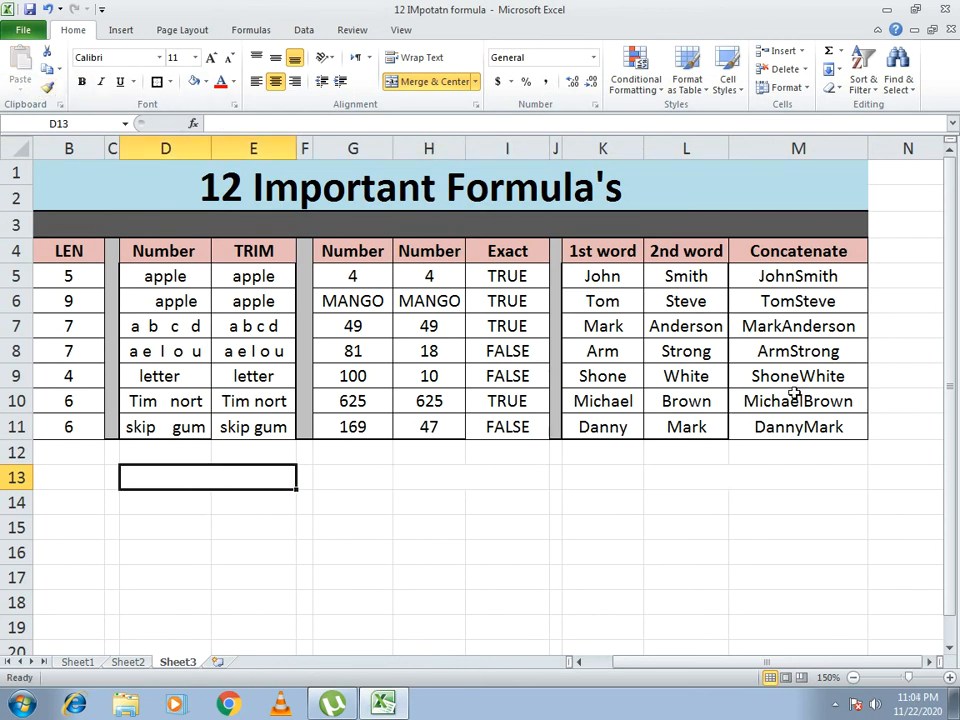
{"action": "left_click", "coordinate": [787, 436]}
{"action": "left_click_drag", "start_coordinate": [359, 128], "coordinate": [184, 135]}
{"action": "key", "text": "ctrl+c"}
{"action": "left_click", "coordinate": [668, 477]}
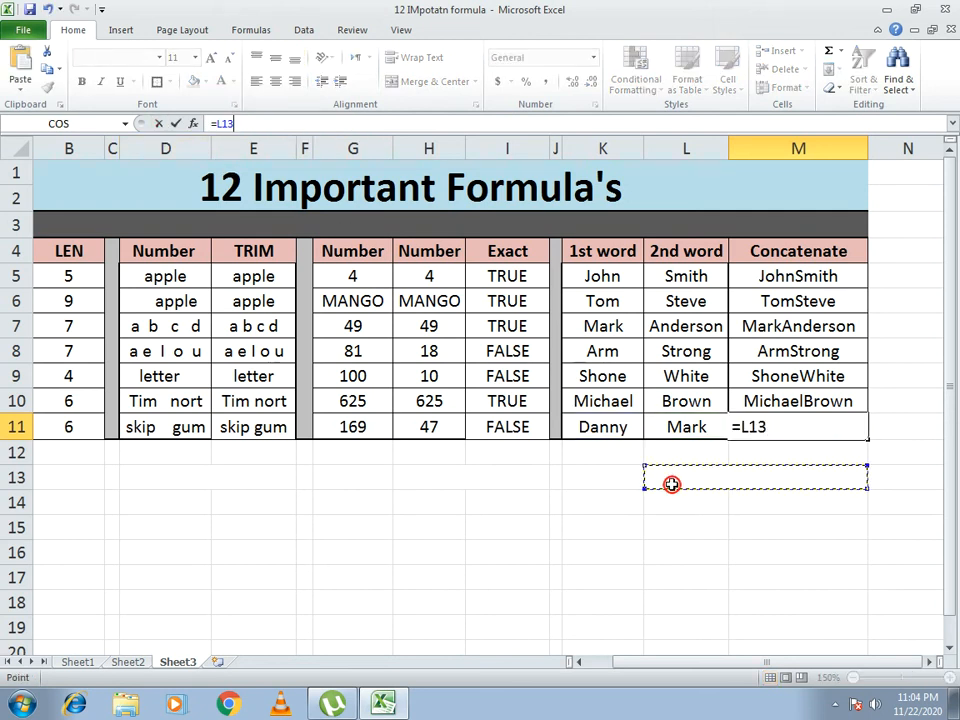
{"action": "type", "text": "'"}
{"action": "key", "text": "ctrl+v"}
{"action": "key", "text": "Return"}
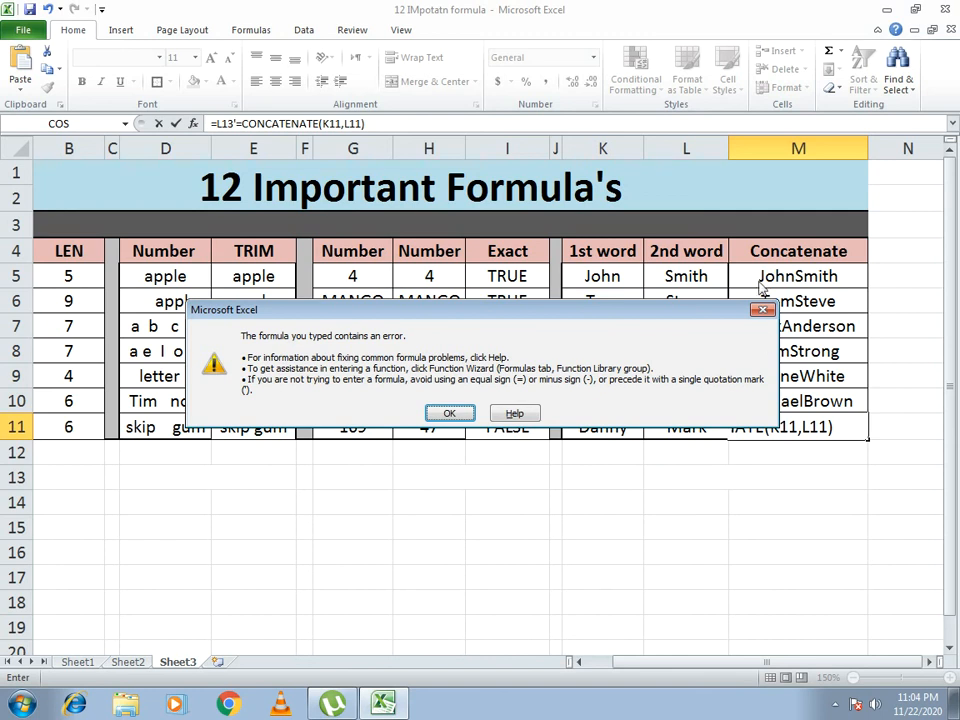
{"action": "left_click", "coordinate": [762, 310]}
{"action": "key", "text": "Escape"}
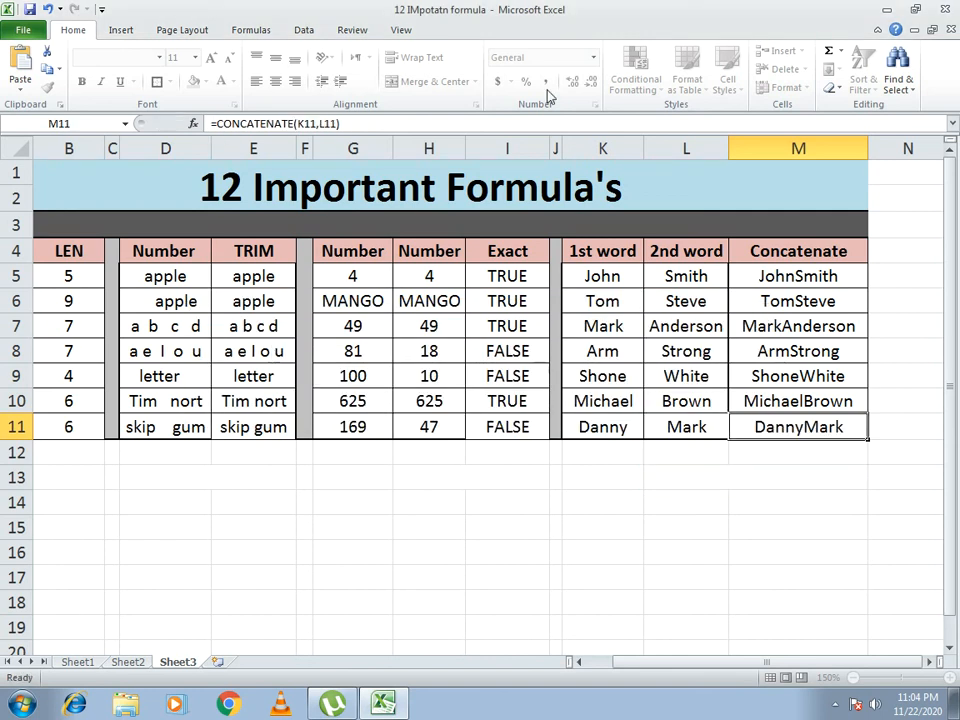
- Copy the formula from M11 into merged cell L13 as the text '=CONCATENATE(K11,L11) and make it italic
{"action": "triple_click", "coordinate": [366, 124]}
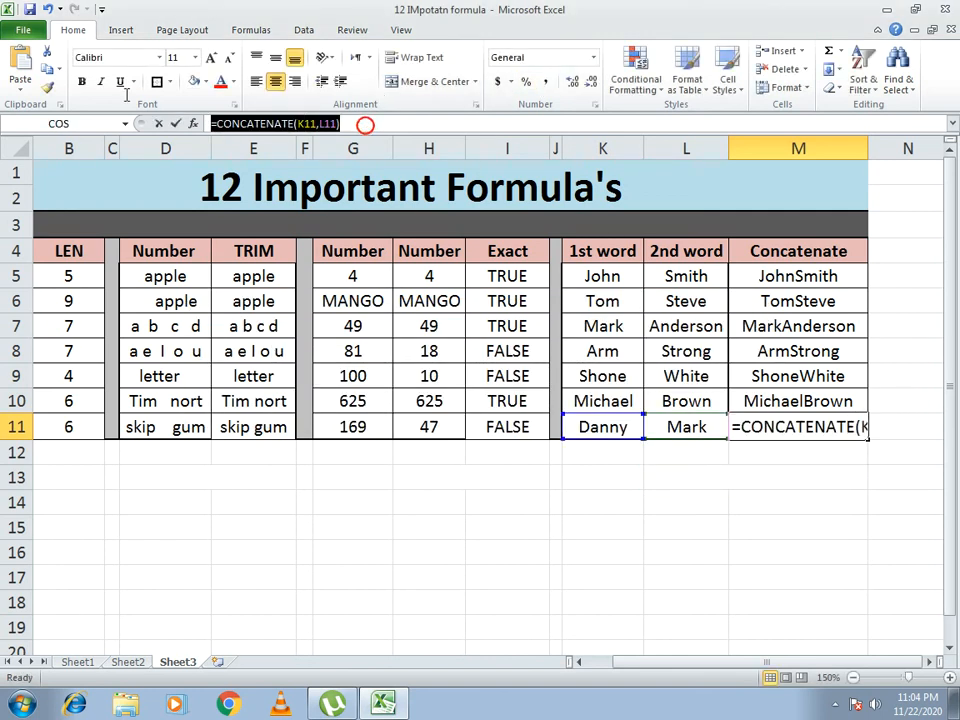
{"action": "left_click", "coordinate": [163, 122]}
{"action": "left_click", "coordinate": [770, 482]}
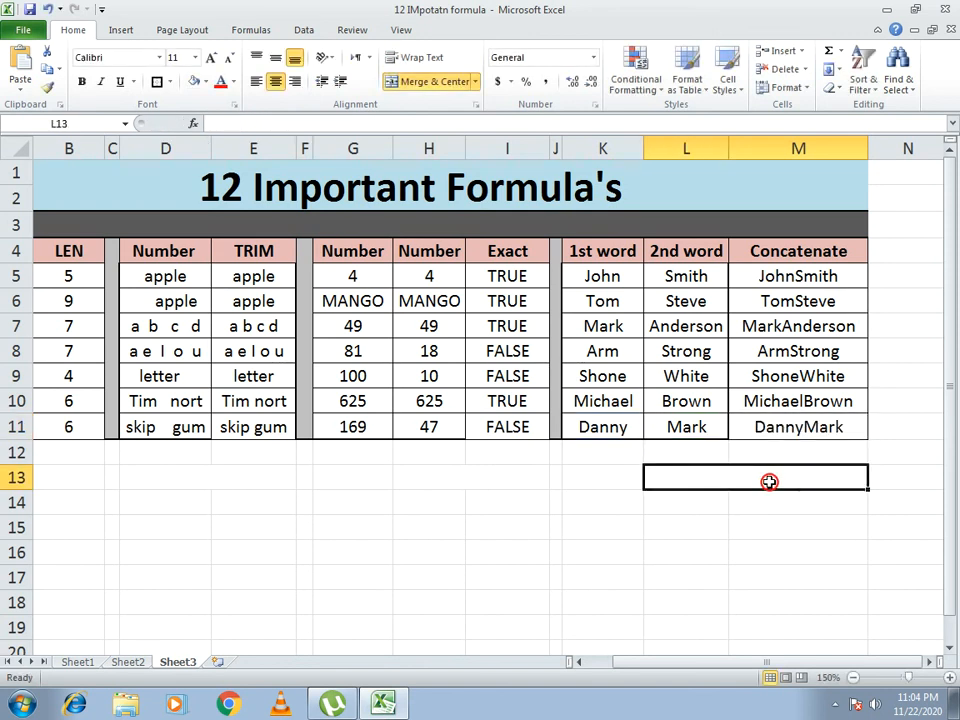
{"action": "type", "text": "'"}
{"action": "key", "text": "ctrl+v"}
{"action": "key", "text": "Return"}
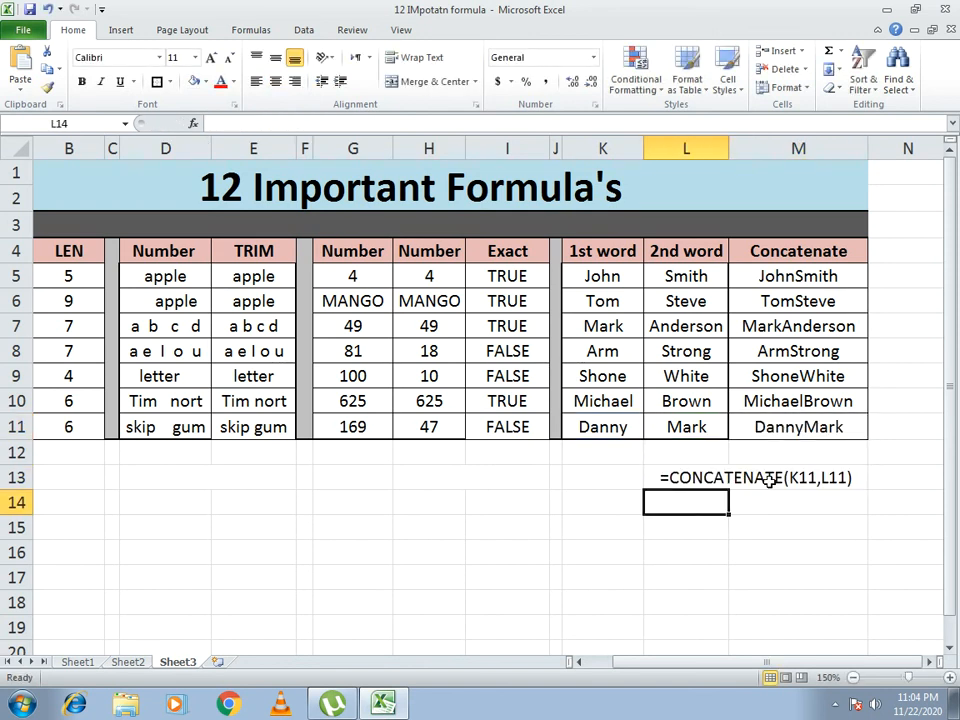
{"action": "left_click", "coordinate": [770, 482]}
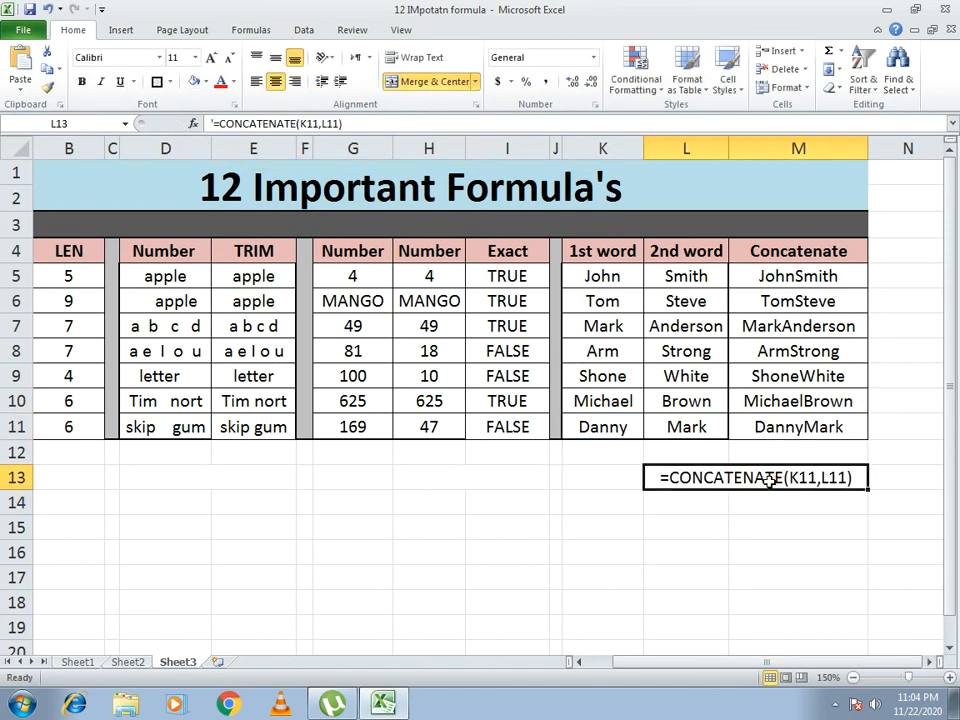
{"action": "left_click", "coordinate": [100, 83]}
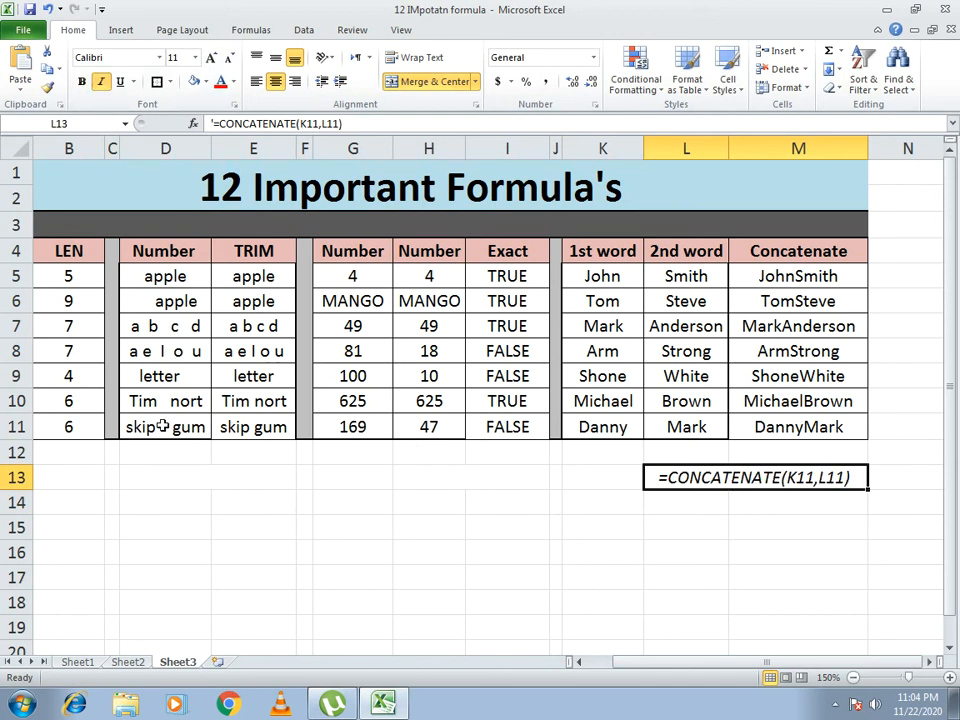
- Copy the formula from E11 into merged cell D13 as the text '=TRIM(D11) and make it italic
{"action": "left_click", "coordinate": [240, 426]}
{"action": "left_click", "coordinate": [292, 123]}
{"action": "left_click_drag", "start_coordinate": [292, 123], "coordinate": [6, 130]}
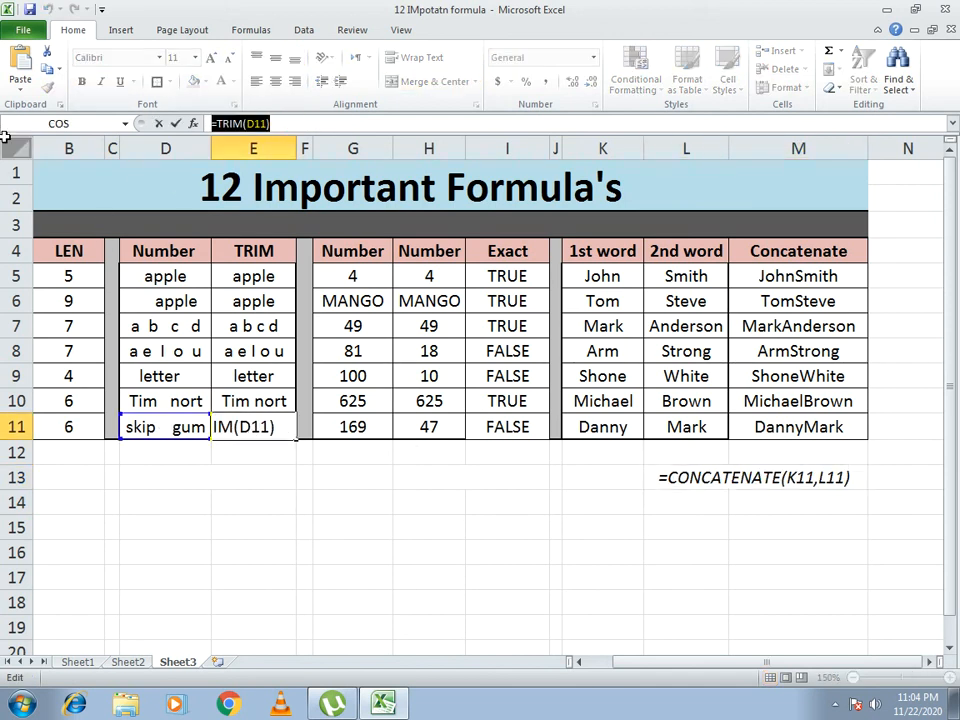
{"action": "left_click", "coordinate": [267, 478]}
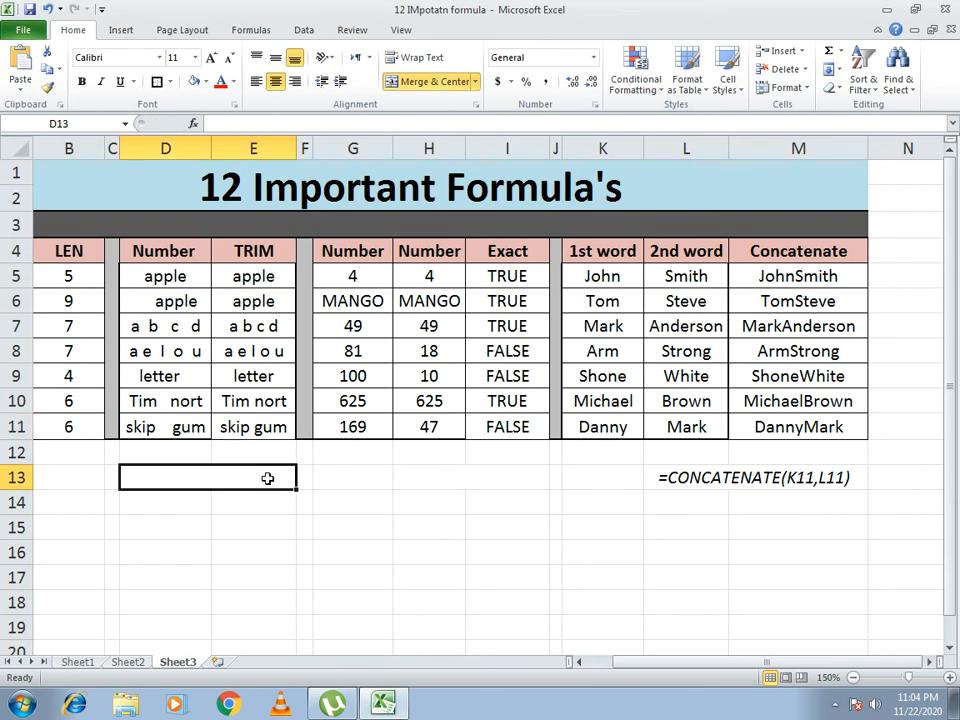
{"action": "type", "text": "'"}
{"action": "key", "text": "ctrl+v"}
{"action": "key", "text": "Return"}
{"action": "left_click", "coordinate": [267, 478]}
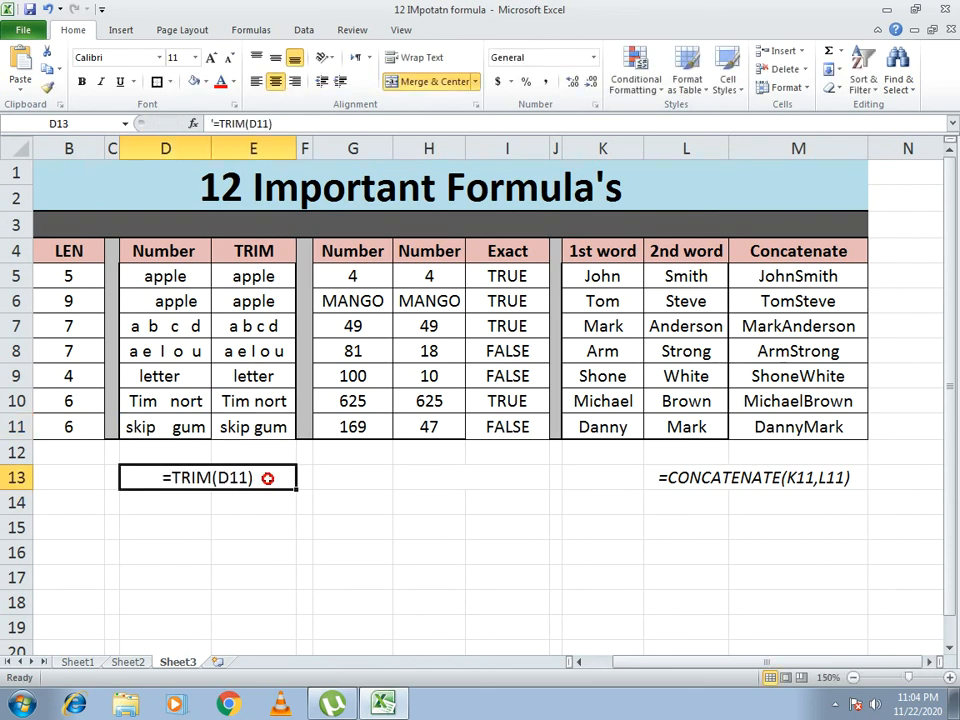
{"action": "left_click", "coordinate": [100, 81]}
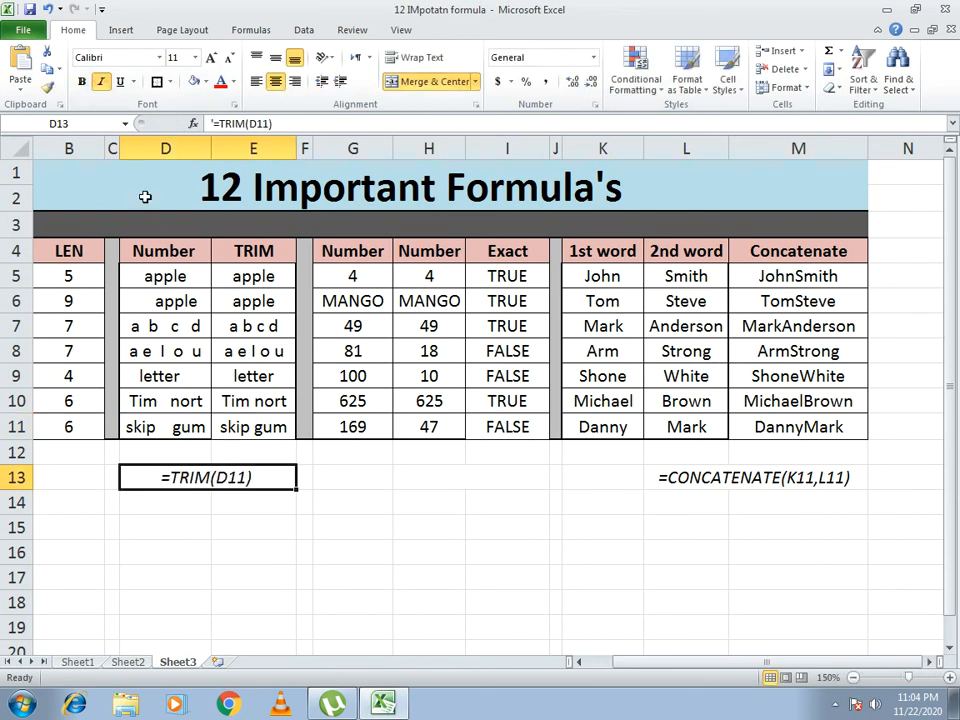
- Copy the formula from I11 into merged cell H13 as the text '=EXACT(G11,H11) and make it italic
{"action": "left_click", "coordinate": [464, 477]}
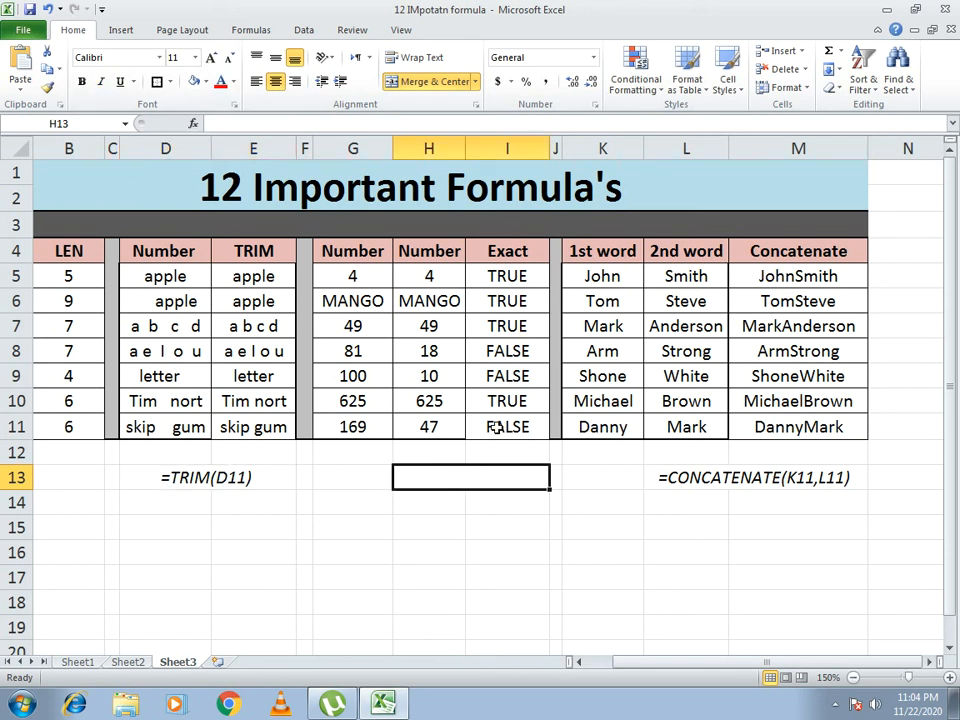
{"action": "left_click", "coordinate": [495, 425]}
{"action": "left_click_drag", "start_coordinate": [302, 122], "coordinate": [214, 120]}
{"action": "key", "text": "ctrl+c"}
{"action": "key", "text": "Escape"}
{"action": "left_click", "coordinate": [417, 476]}
{"action": "type", "text": "'"}
{"action": "key", "text": "ctrl+v"}
{"action": "key", "text": "Return"}
{"action": "left_click", "coordinate": [417, 477]}
{"action": "left_click", "coordinate": [100, 81]}
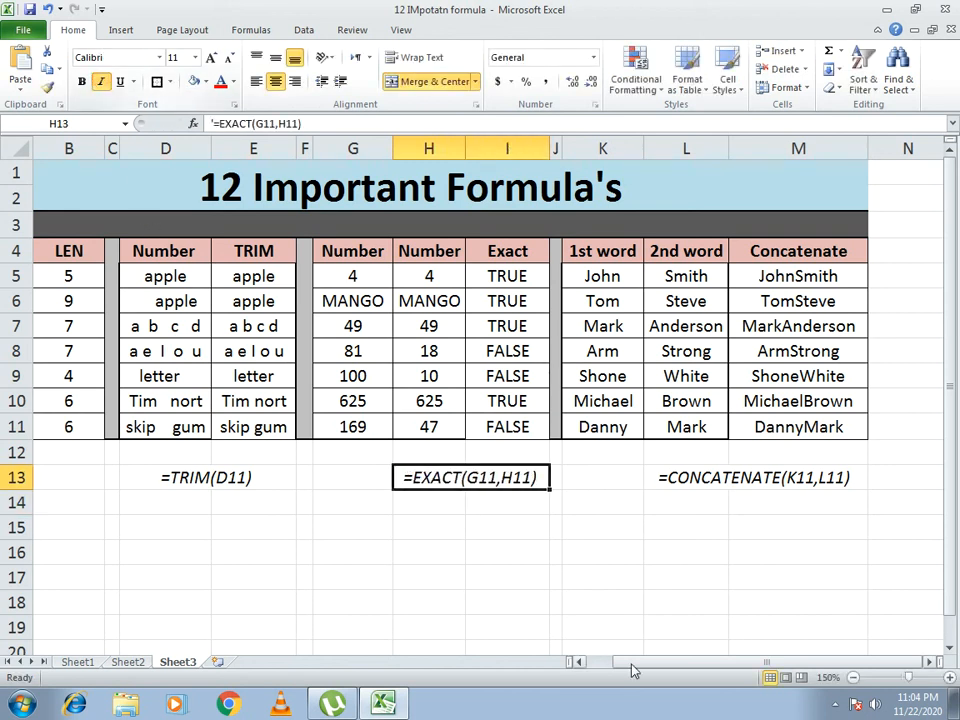
- Copy the formula from B5 into cell B13 as the text '=LEN(A5) and make it italic
{"action": "left_click_drag", "start_coordinate": [706, 662], "coordinate": [604, 652]}
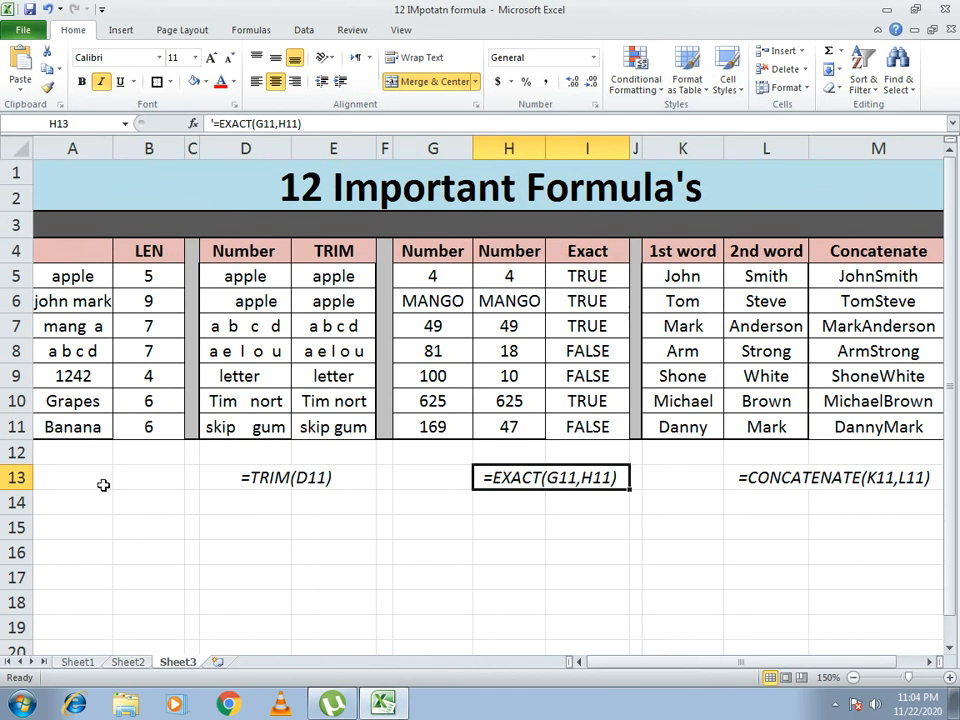
{"action": "left_click", "coordinate": [133, 276]}
{"action": "left_click_drag", "start_coordinate": [258, 123], "coordinate": [208, 123]}
{"action": "key", "text": "Escape"}
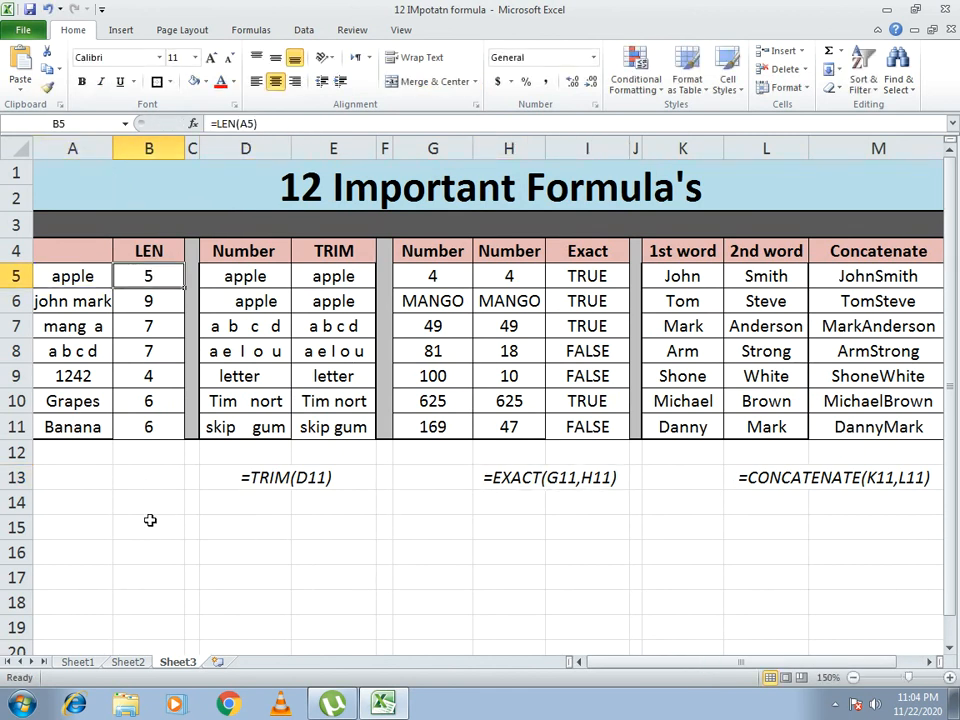
{"action": "left_click", "coordinate": [146, 484]}
{"action": "type", "text": "'"}
{"action": "key", "text": "ctrl+v"}
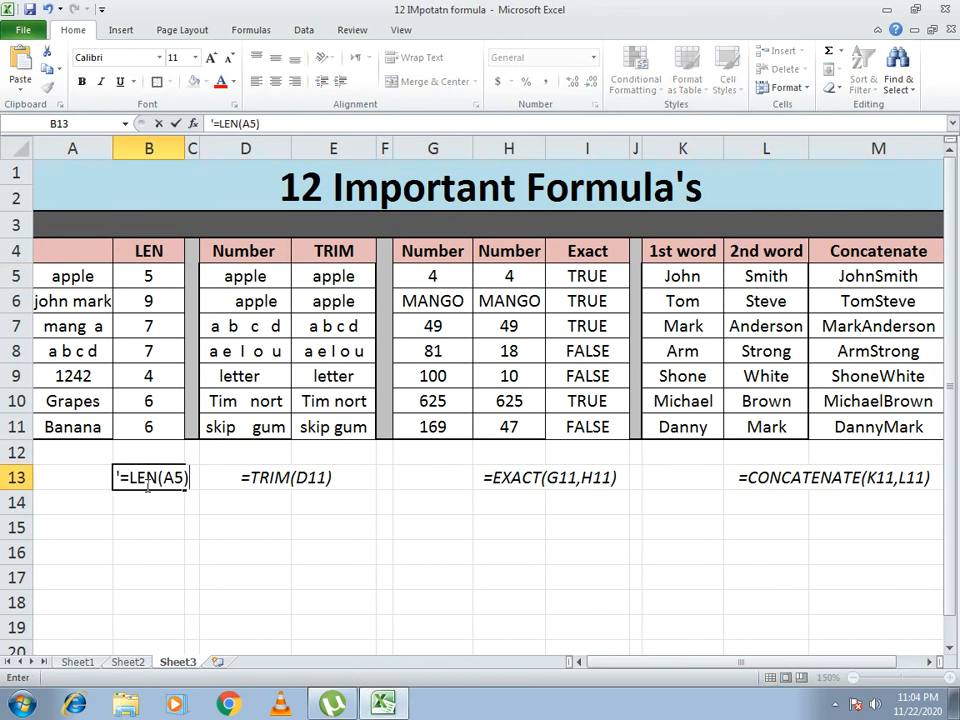
{"action": "key", "text": "Return"}
{"action": "left_click", "coordinate": [146, 484]}
{"action": "left_click", "coordinate": [100, 81]}
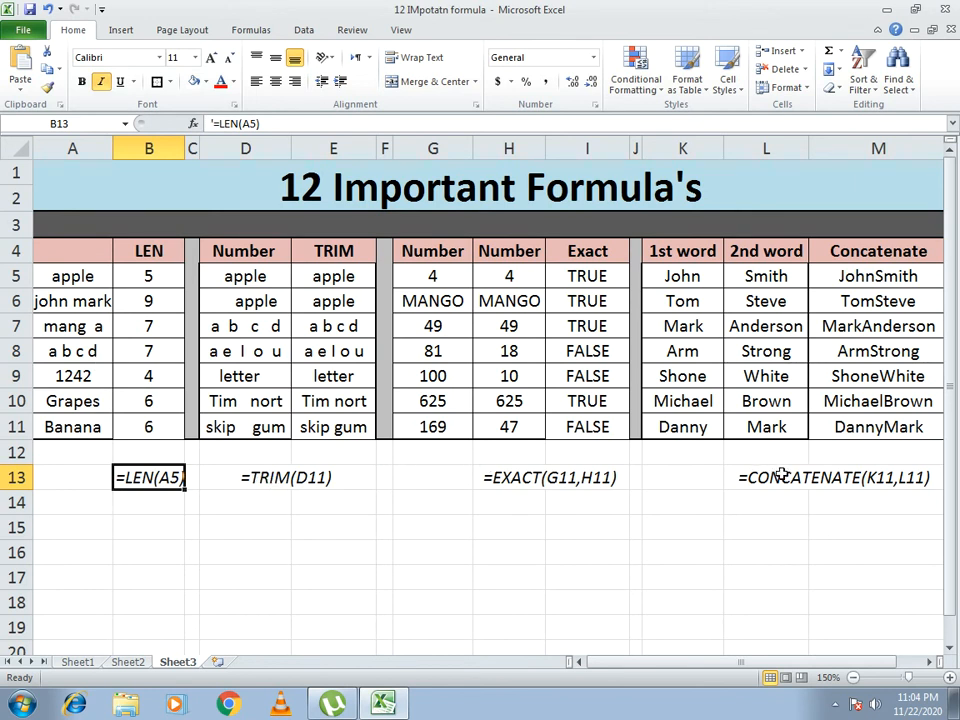
- Review the finished formula tables on Sheet2 and Sheet1
{"action": "left_click", "coordinate": [126, 662]}
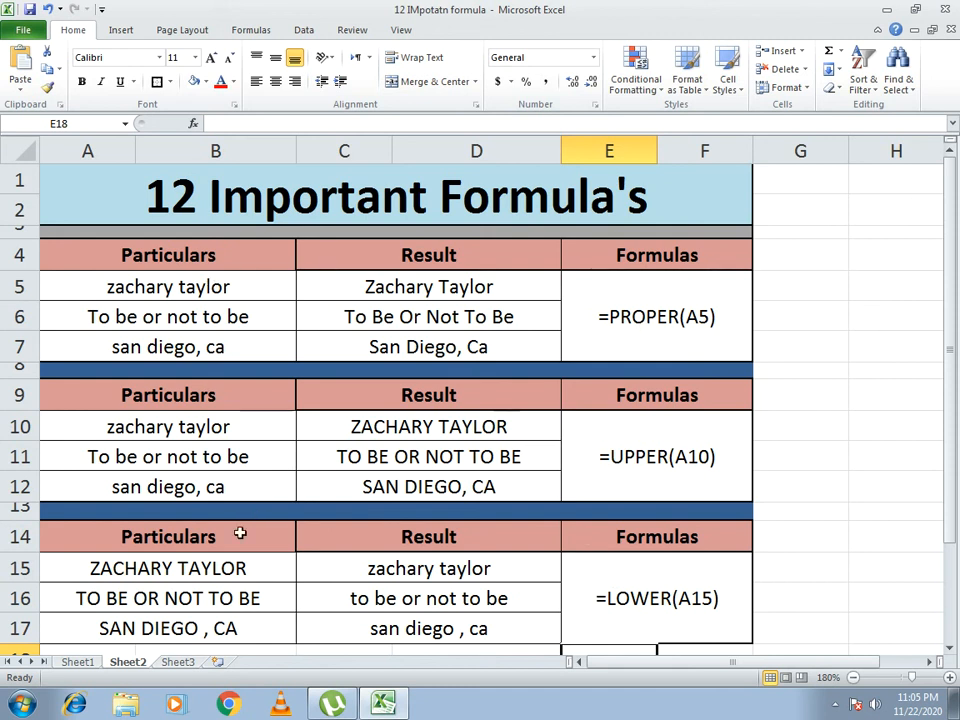
{"action": "left_click", "coordinate": [77, 663]}
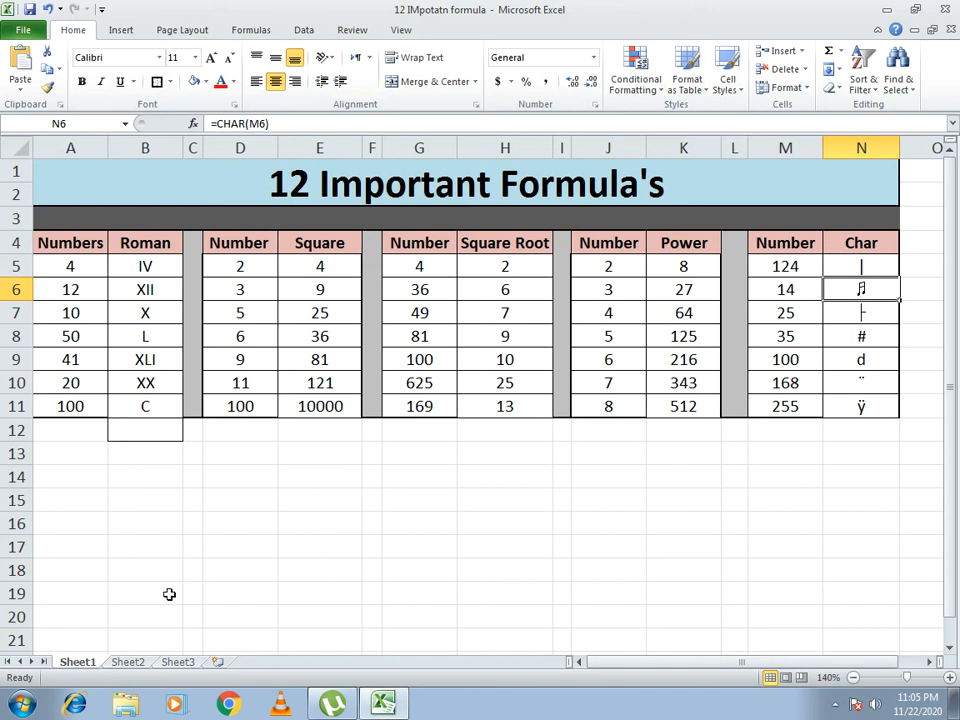
{"action": "left_click", "coordinate": [270, 522]}
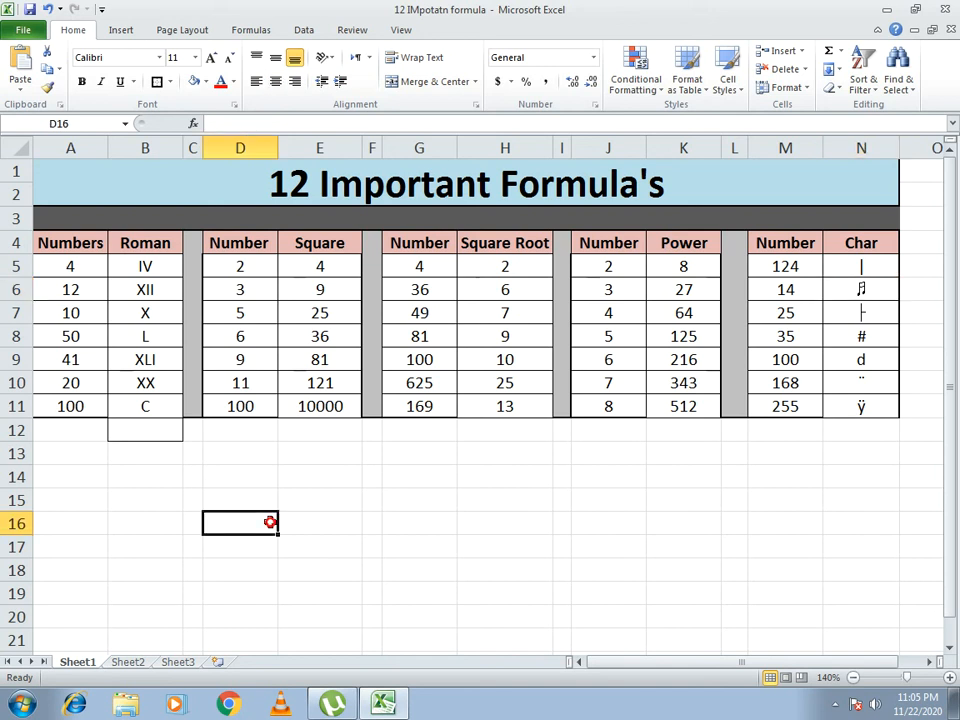